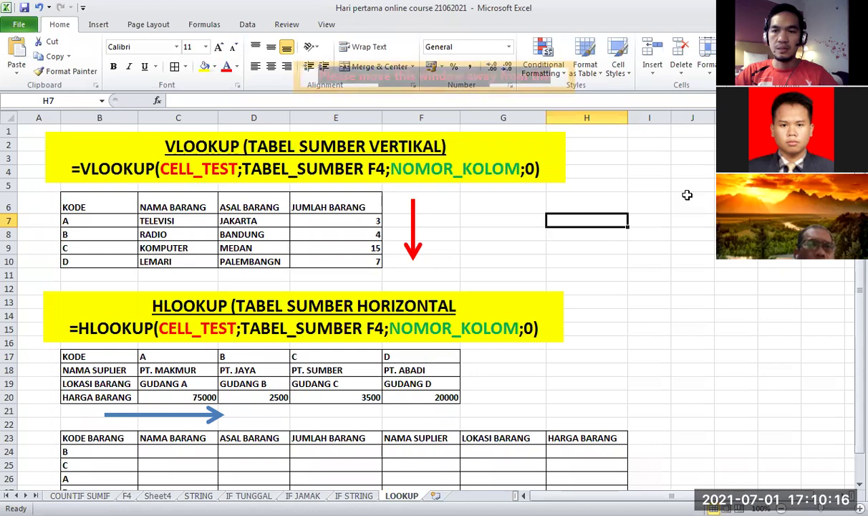
pyautogui.click(528, 229)
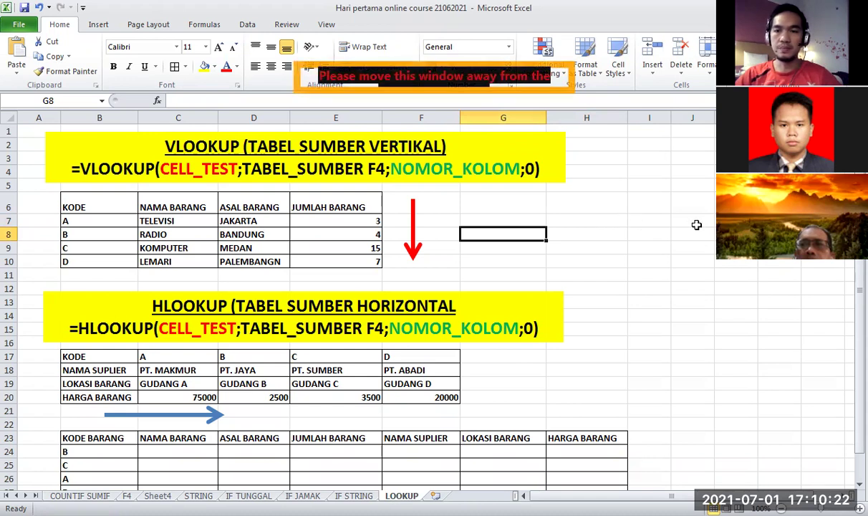
pyautogui.click(597, 234)
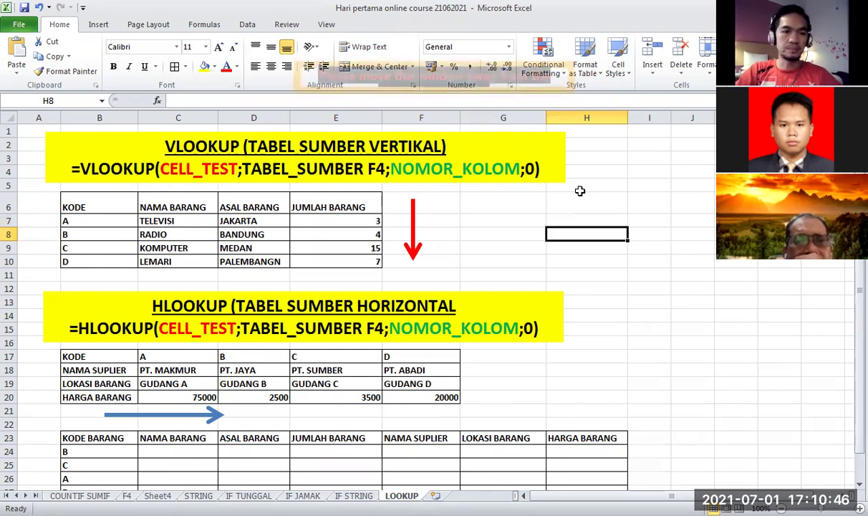
pyautogui.click(610, 202)
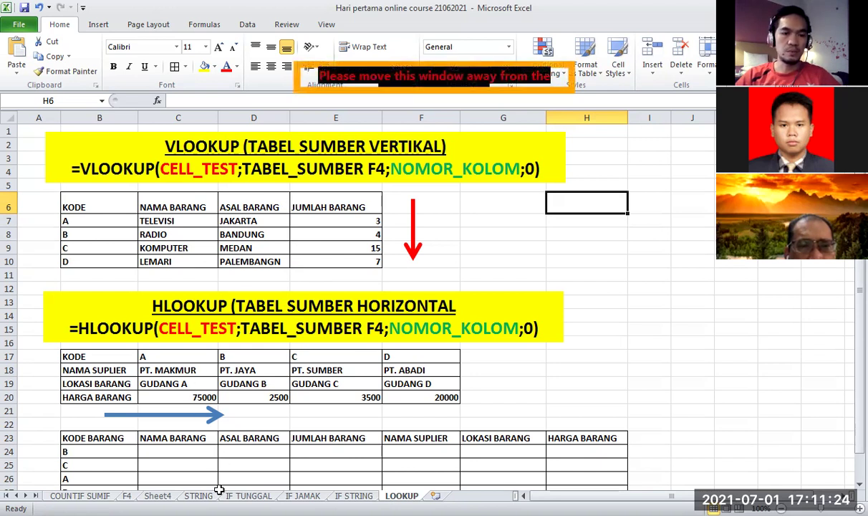
pyautogui.click(801, 513)
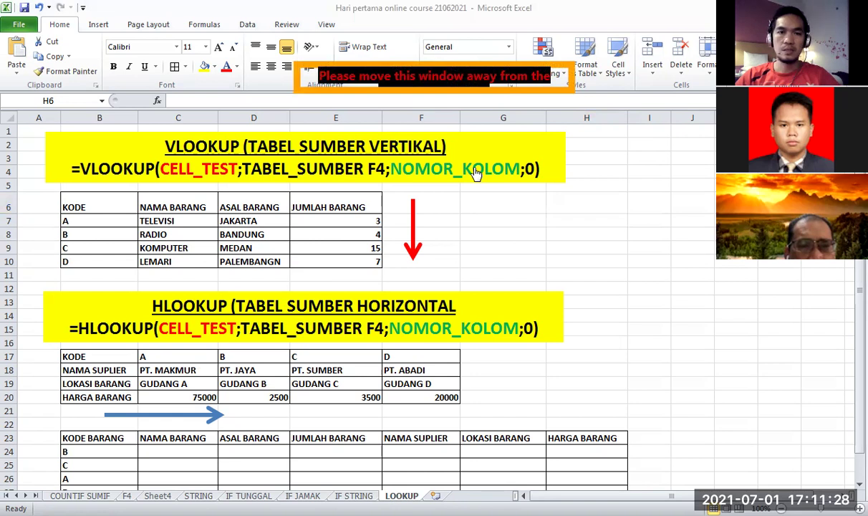
pyautogui.click(495, 235)
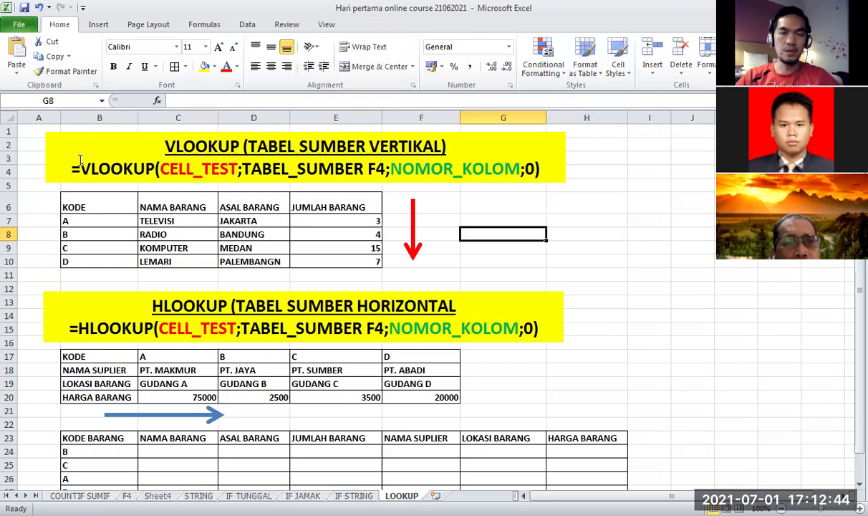
# Step: Examine the vertical source table B6:E10 and its column headers KODE, NAMA BARANG, ASAL BARANG and JUMLAH BARANG
pyautogui.moveTo(68, 203); pyautogui.dragTo(344, 264)
pyautogui.click(344, 258)
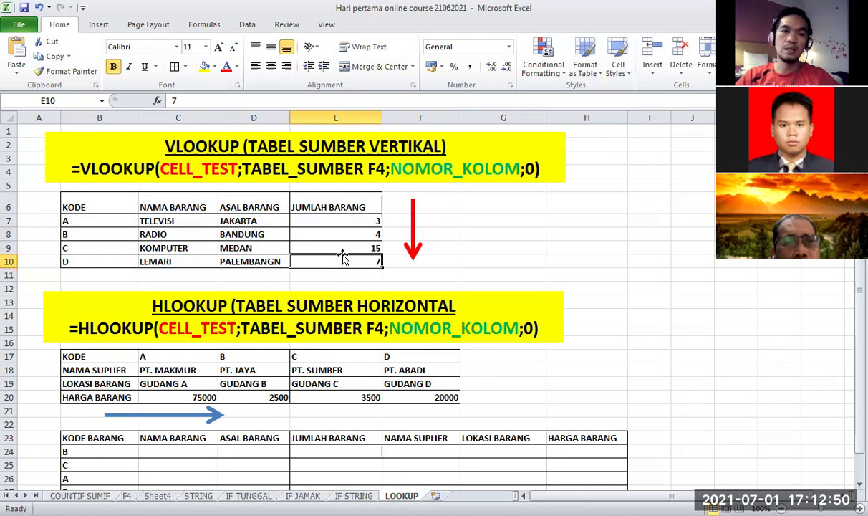
pyautogui.click(103, 198)
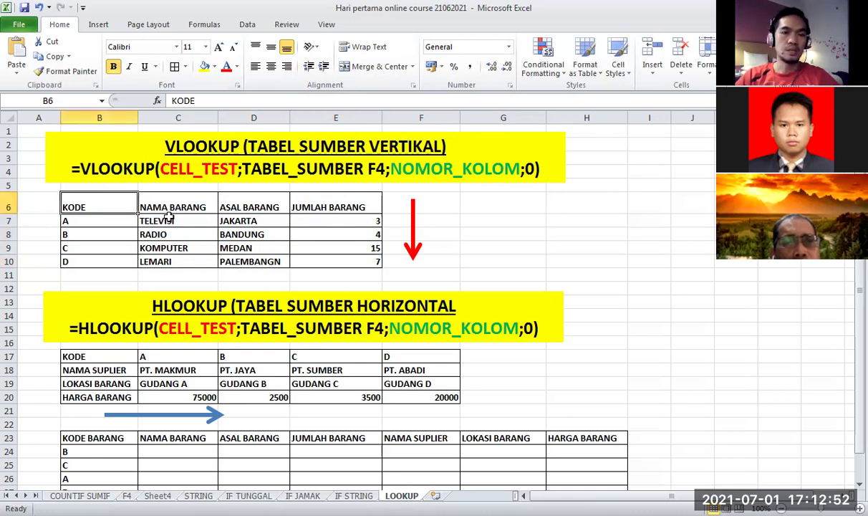
pyautogui.moveTo(101, 198); pyautogui.dragTo(322, 258)
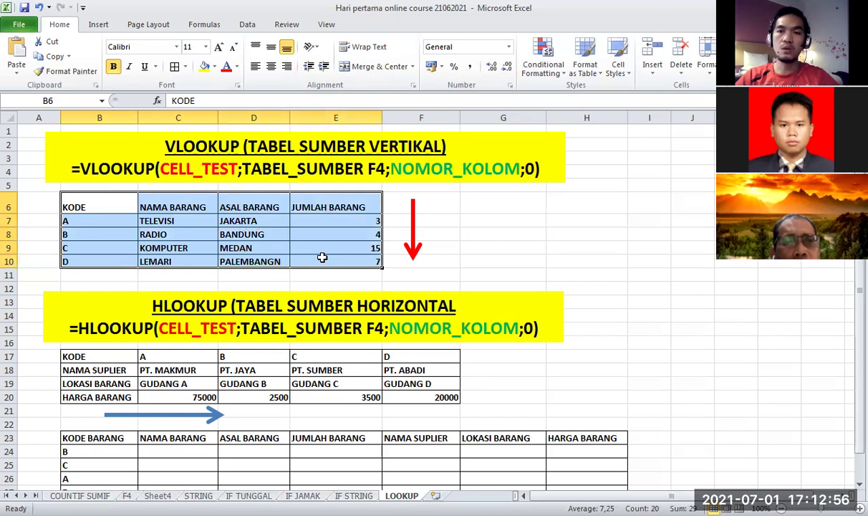
pyautogui.click(270, 233)
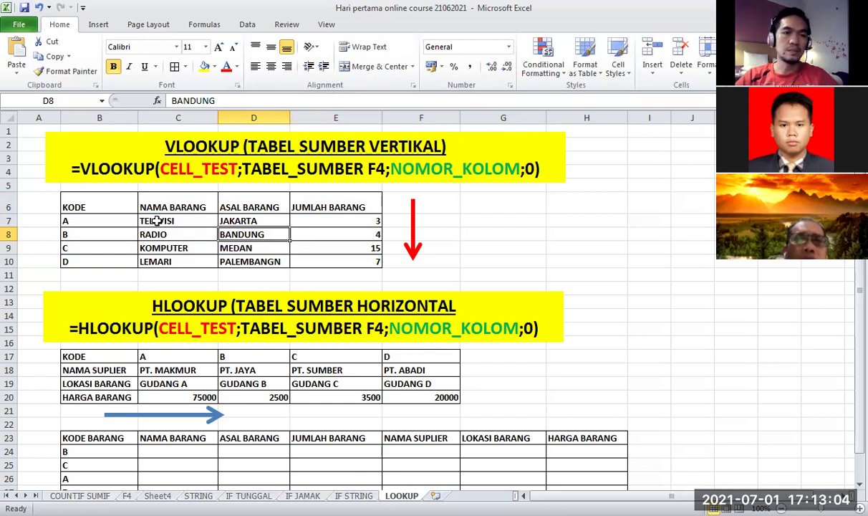
pyautogui.click(100, 205)
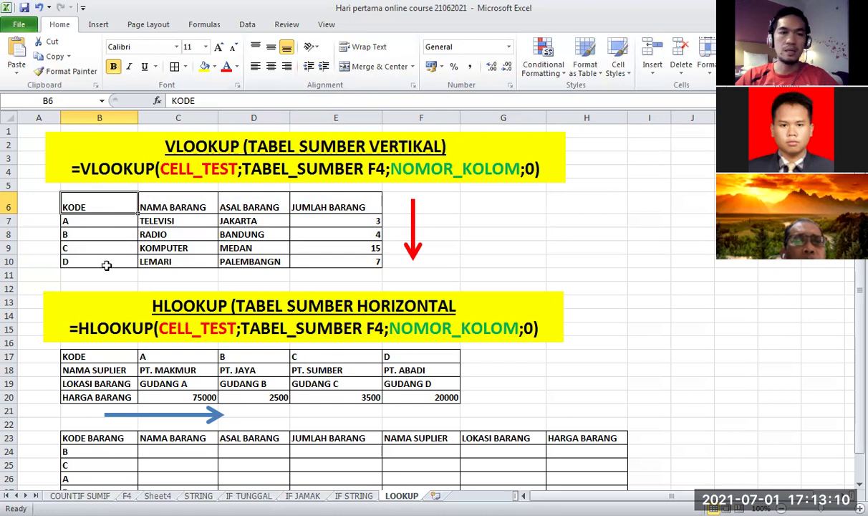
pyautogui.click(159, 203)
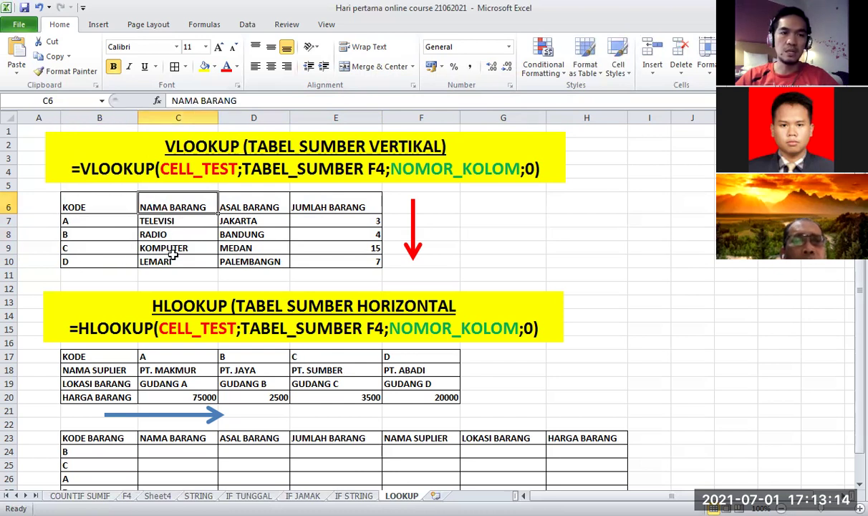
pyautogui.click(271, 201)
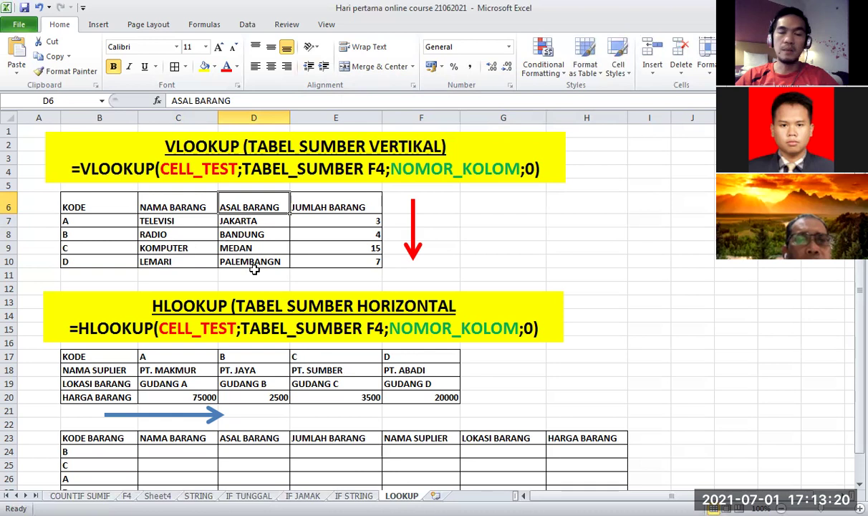
pyautogui.click(333, 203)
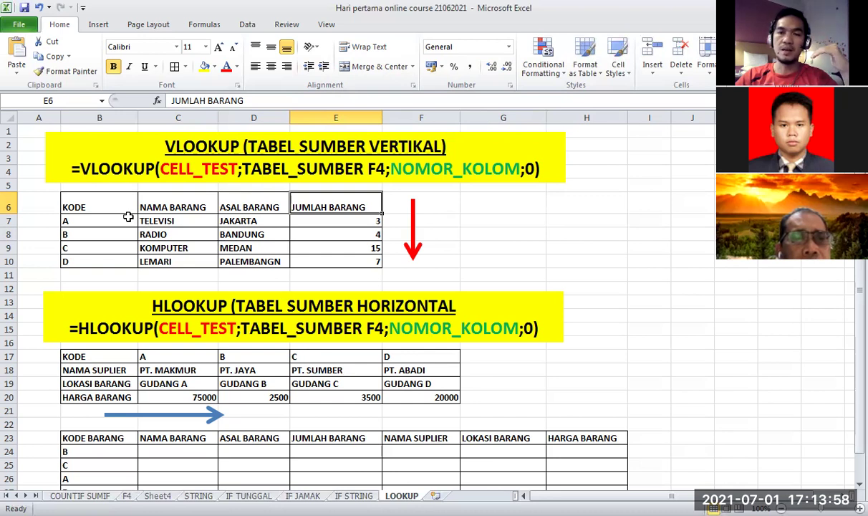
pyautogui.click(170, 202)
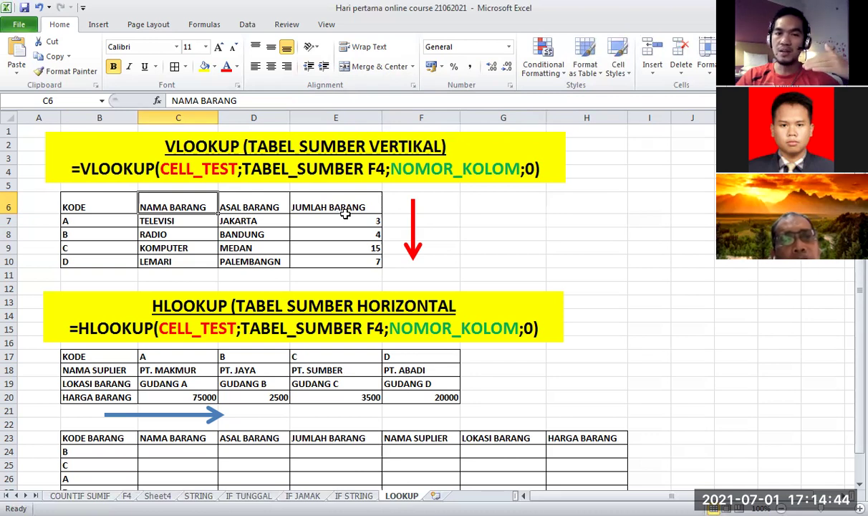
pyautogui.click(431, 200)
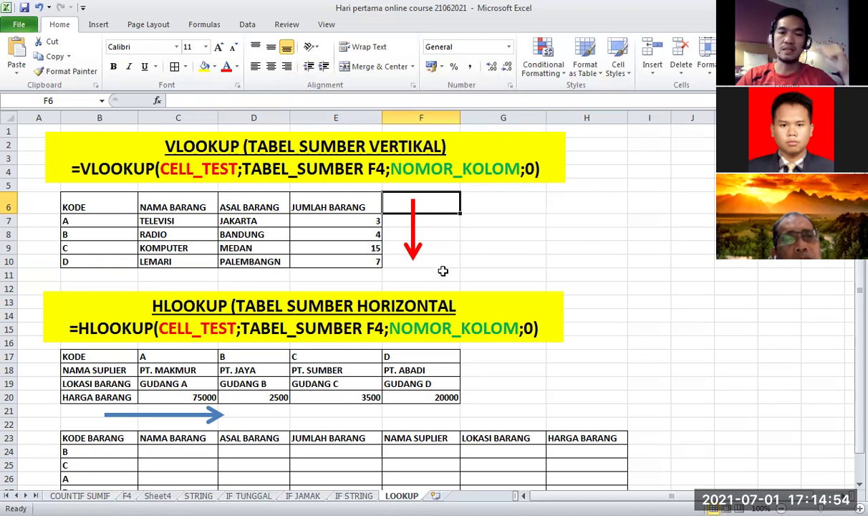
# Step: Compare the layout of the horizontal source table with the KODE column of the vertical source table
pyautogui.moveTo(102, 361); pyautogui.dragTo(404, 390)
pyautogui.click(631, 247)
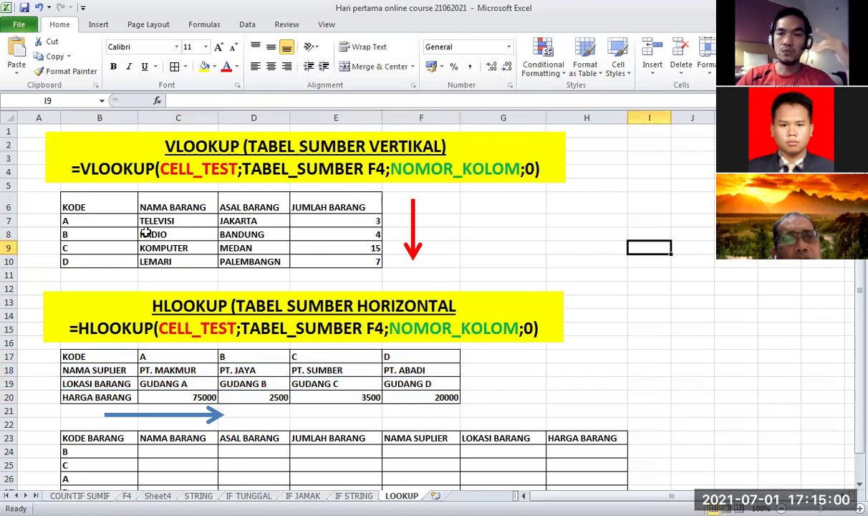
pyautogui.click(82, 204)
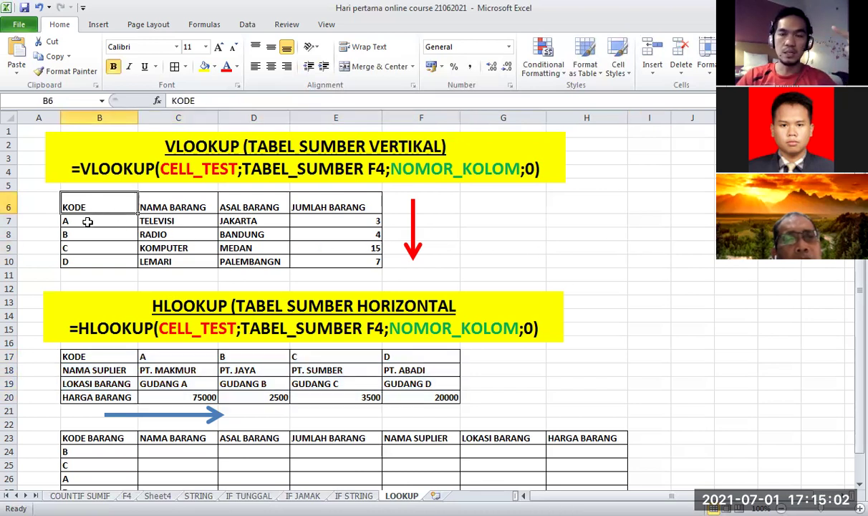
pyautogui.click(84, 221)
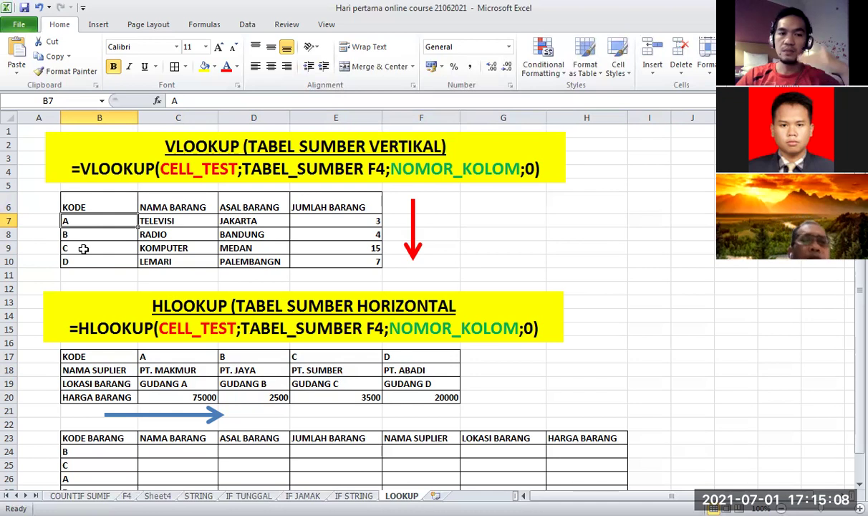
# Step: Examine the horizontal source table across its KODE, NAMA SUPLIER and HARGA BARANG rows
pyautogui.click(101, 355)
pyautogui.click(188, 356)
pyautogui.click(252, 356)
pyautogui.click(360, 356)
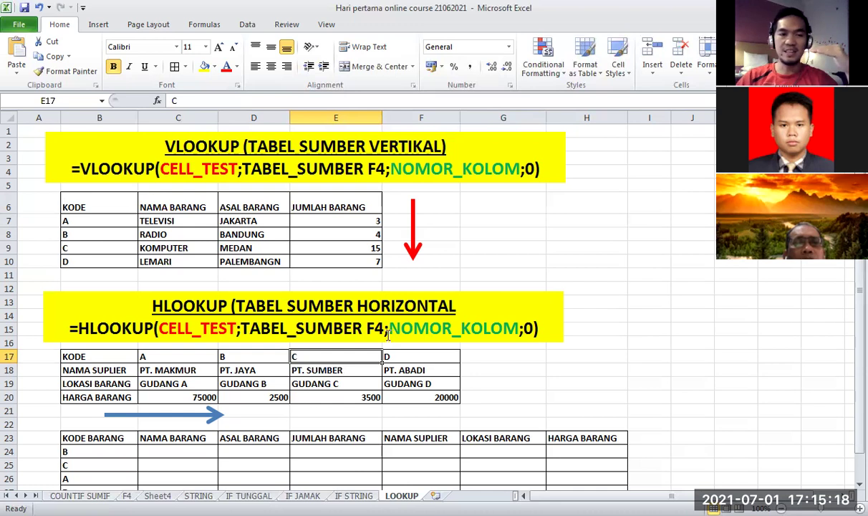
pyautogui.click(100, 369)
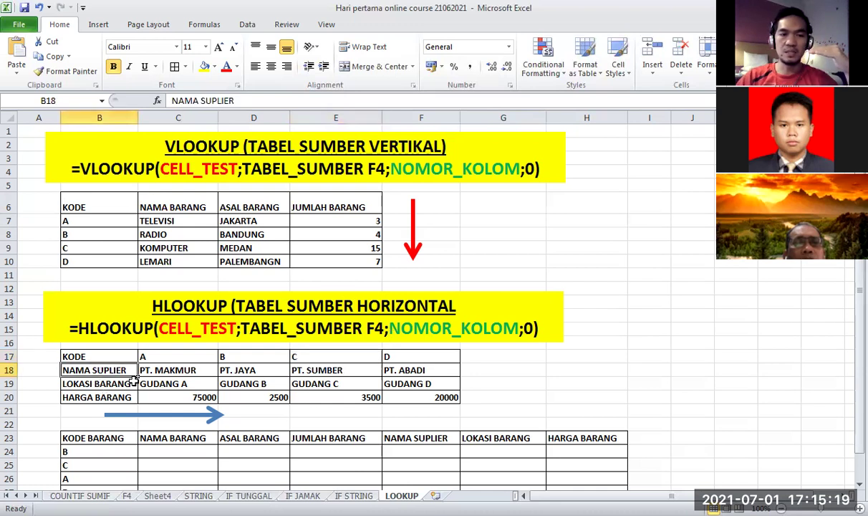
pyautogui.click(178, 369)
pyautogui.click(245, 370)
pyautogui.click(301, 369)
pyautogui.click(404, 370)
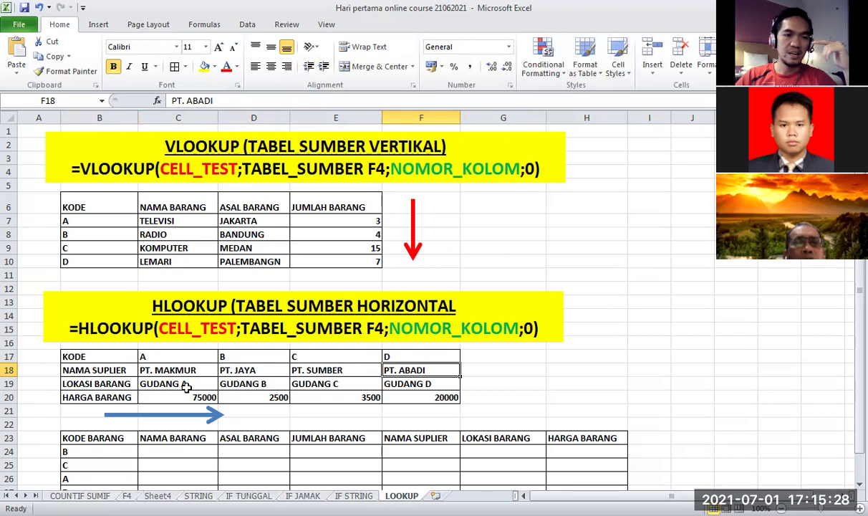
pyautogui.click(160, 395)
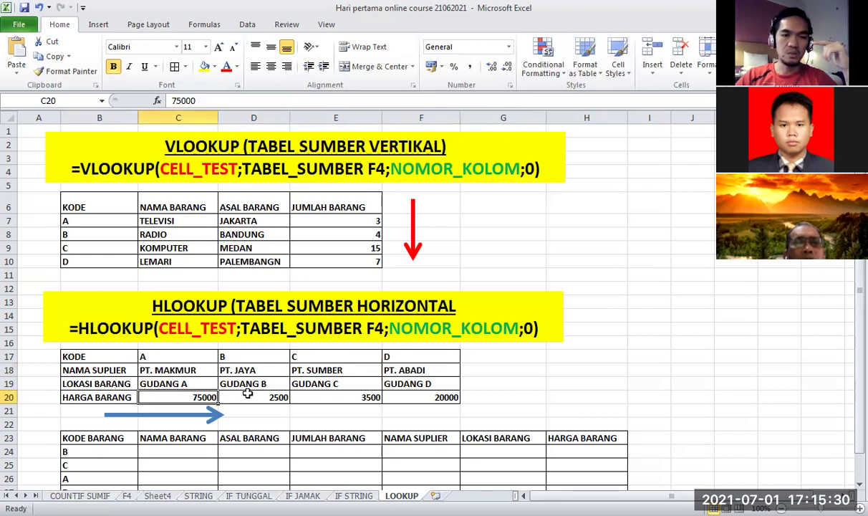
pyautogui.click(251, 397)
pyautogui.click(327, 397)
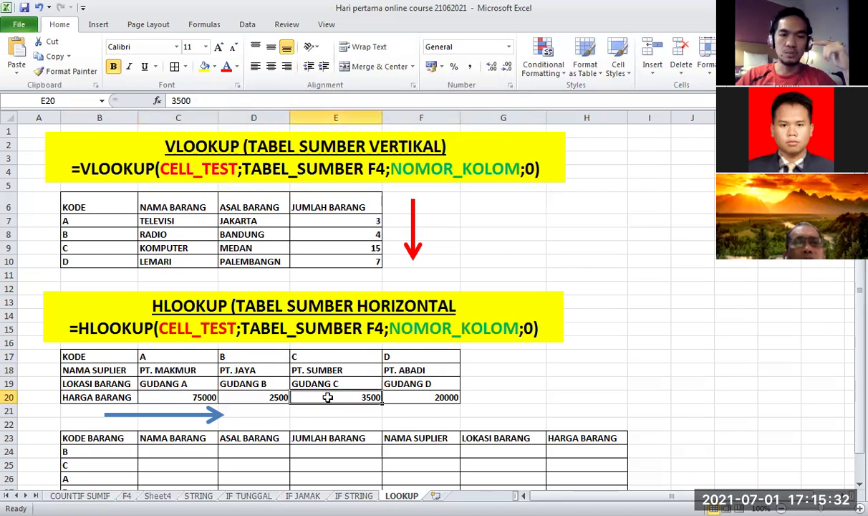
pyautogui.click(438, 396)
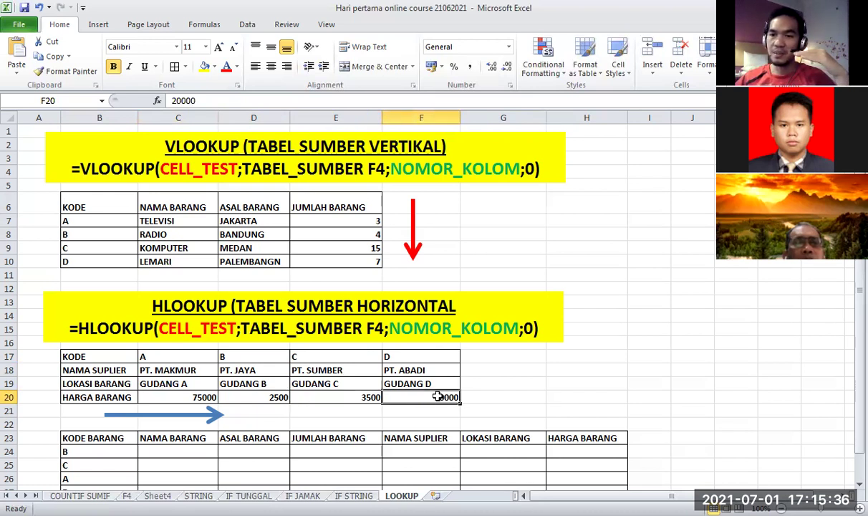
# Step: Review the empty result table in rows 23 to 28, covering its KODE BARANG entries and the NAMA BARANG column
pyautogui.click(263, 205)
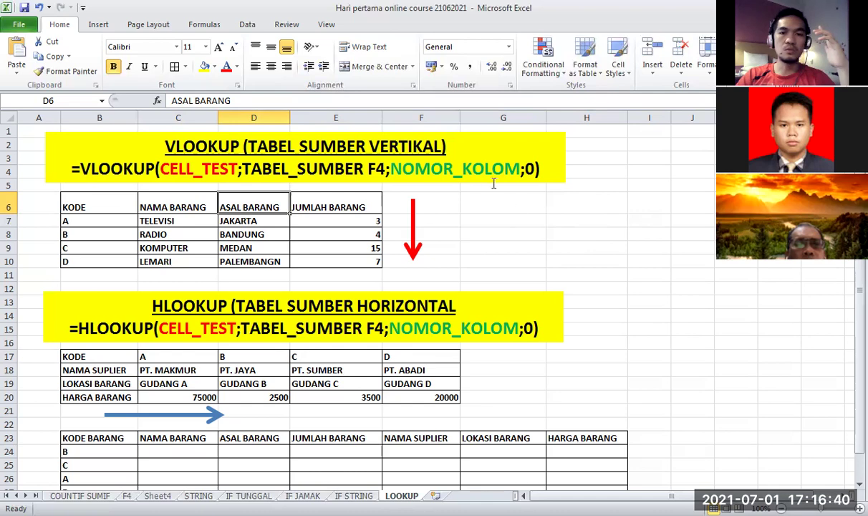
pyautogui.scroll(-3, 522, 209)
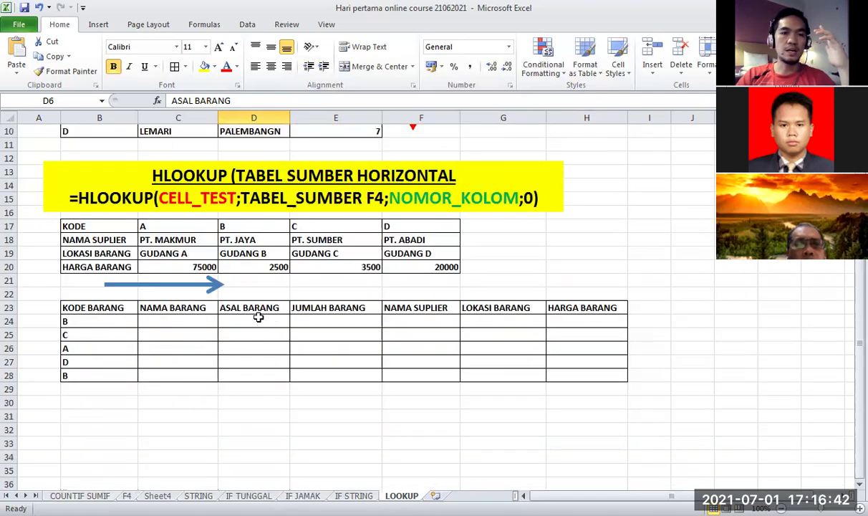
pyautogui.click(186, 322)
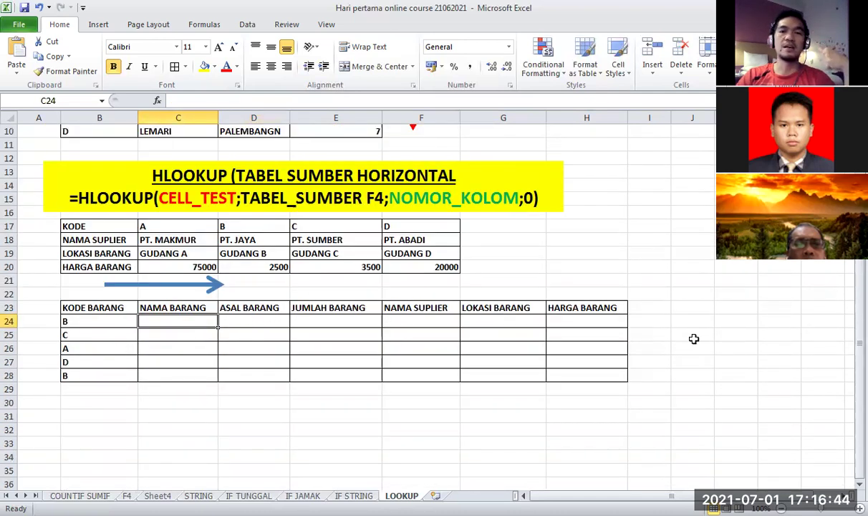
pyautogui.scroll(2, 643, 271)
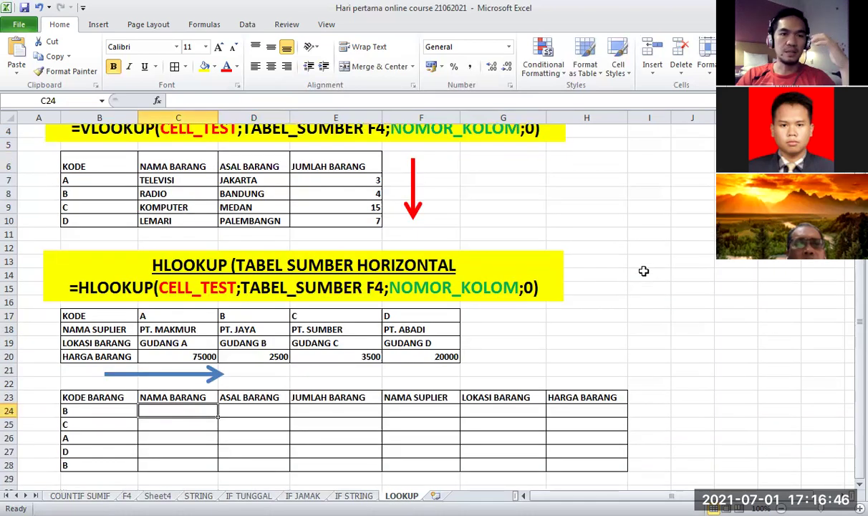
pyautogui.click(115, 402)
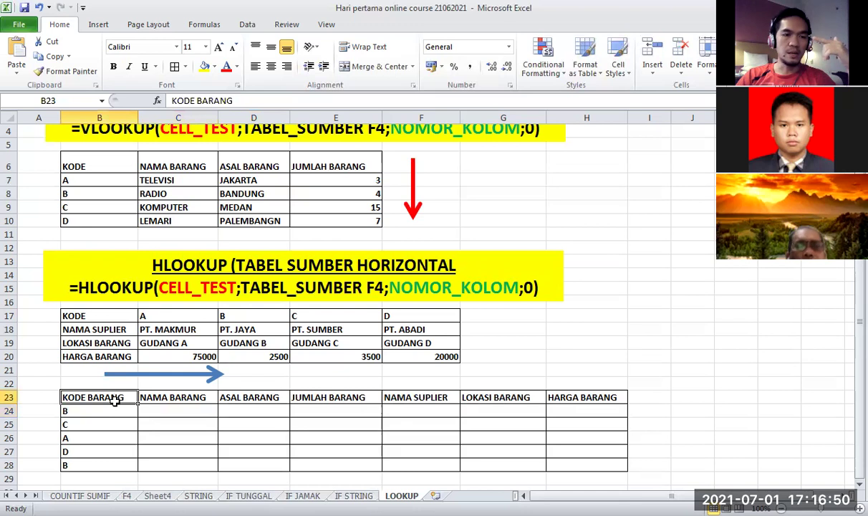
pyautogui.click(112, 411)
pyautogui.click(111, 423)
pyautogui.click(109, 438)
pyautogui.click(104, 451)
pyautogui.click(103, 466)
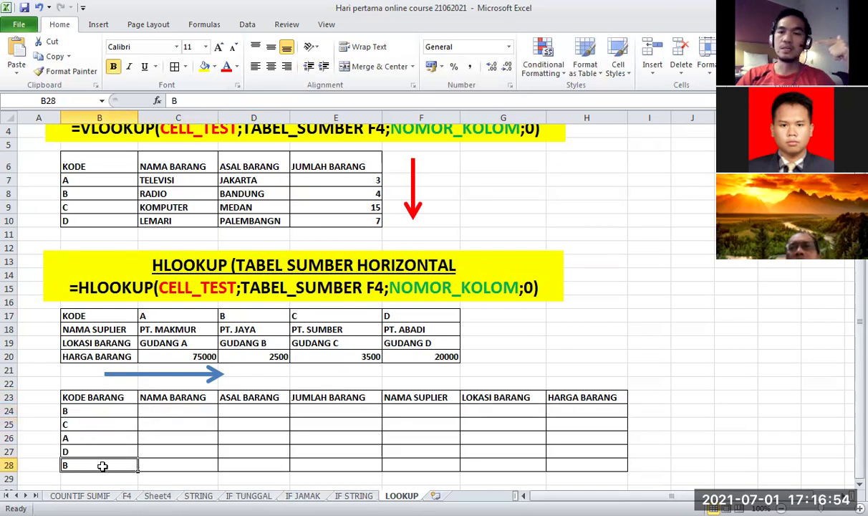
pyautogui.click(188, 410)
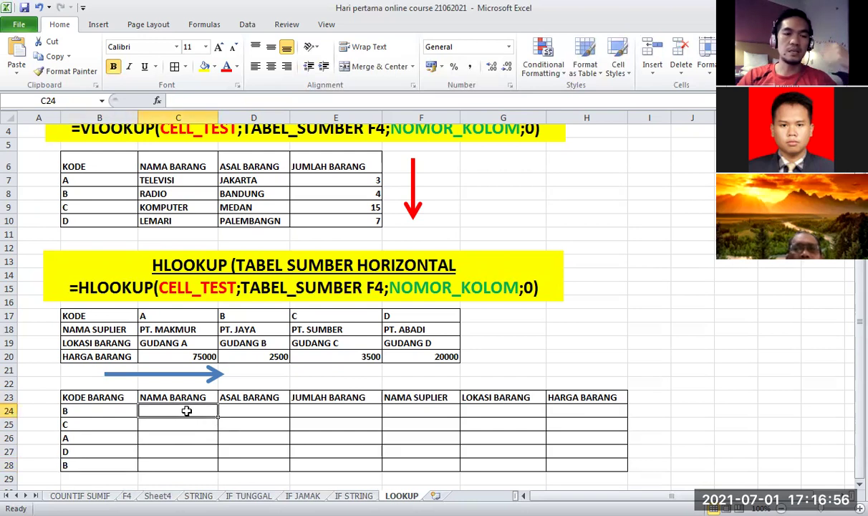
pyautogui.moveTo(184, 397); pyautogui.dragTo(182, 459)
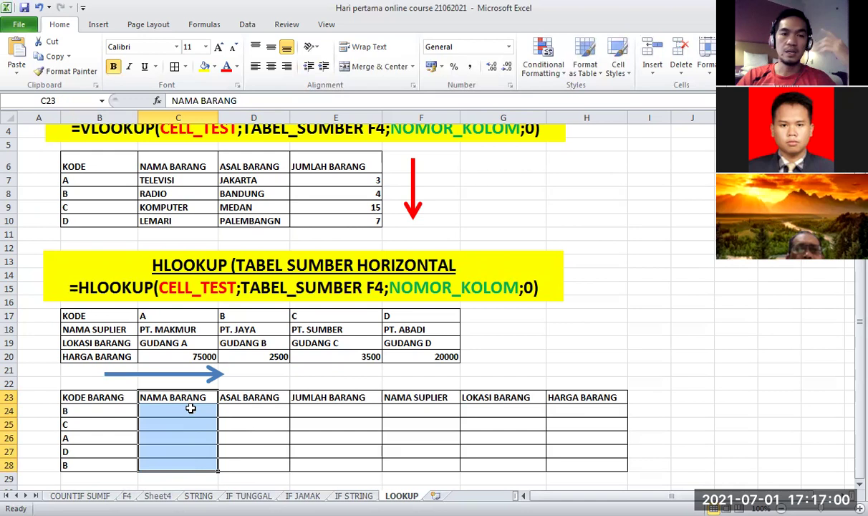
pyautogui.click(194, 412)
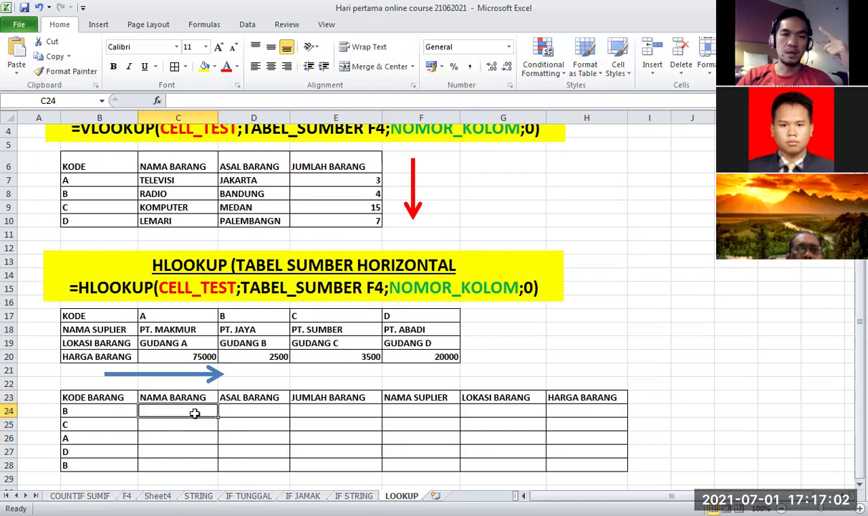
# Step: Highlight the horizontal source table B17:F20, followed by the vertical source table B6:E10, to compare the two lookup sources
pyautogui.moveTo(111, 315); pyautogui.dragTo(430, 358)
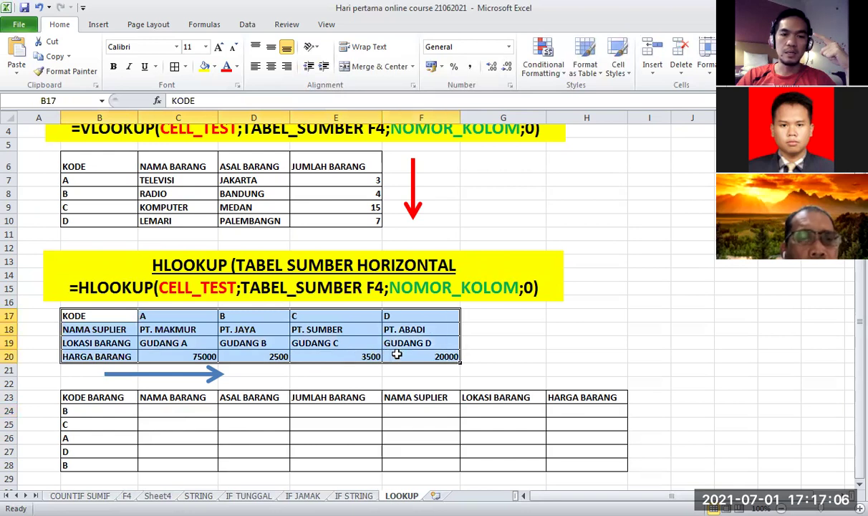
pyautogui.scroll(1, 138, 235)
pyautogui.moveTo(101, 201); pyautogui.dragTo(333, 260)
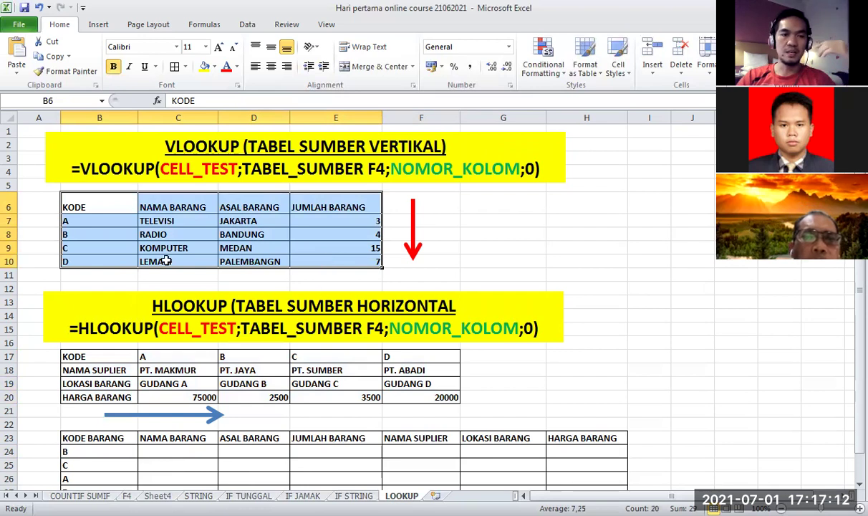
# Step: Number the vertical source table's columns 1 to 4 in cells B11 to E11, directly beneath the table
pyautogui.moveTo(118, 200); pyautogui.dragTo(335, 261)
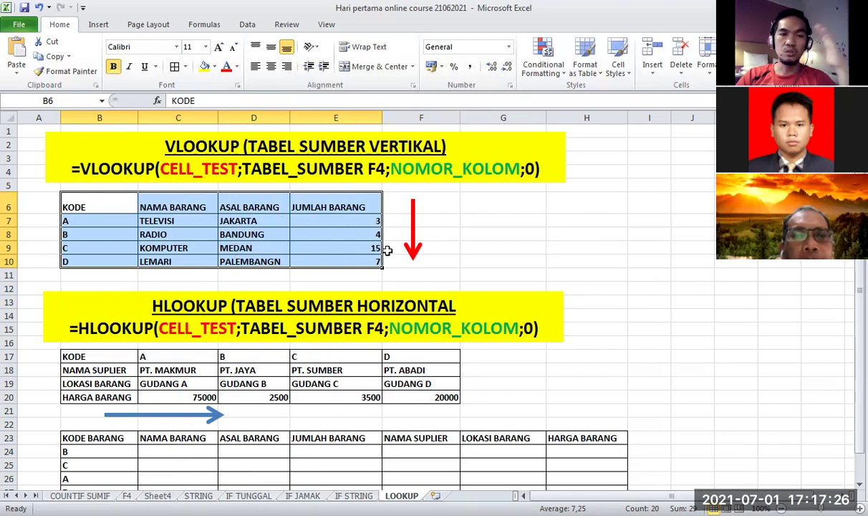
pyautogui.click(470, 234)
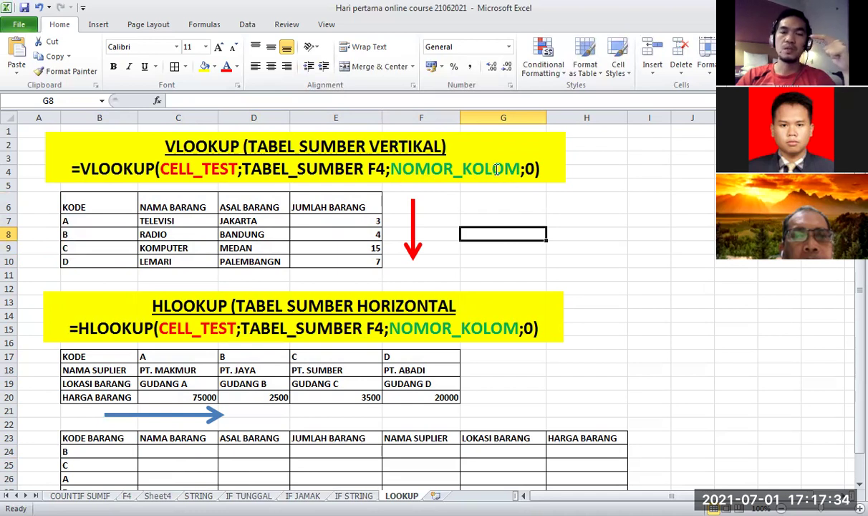
pyautogui.click(92, 275)
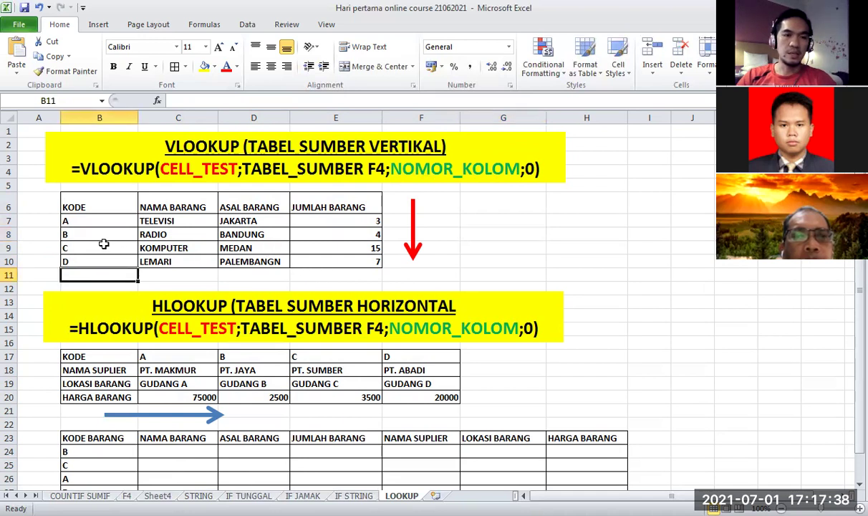
pyautogui.write('1')
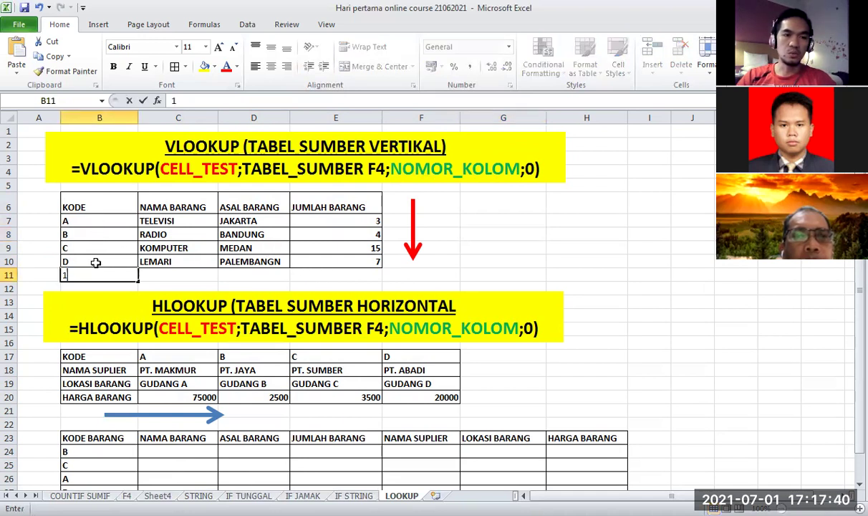
pyautogui.click(175, 274)
pyautogui.write('2')
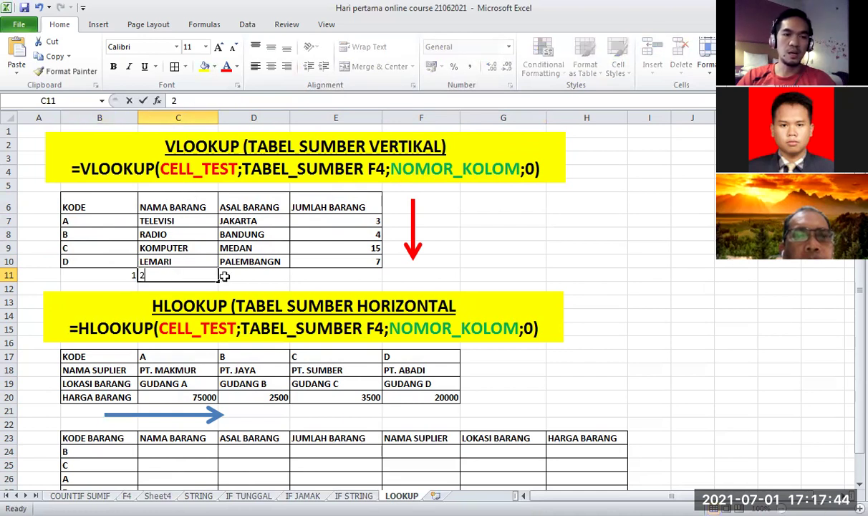
pyautogui.click(244, 275)
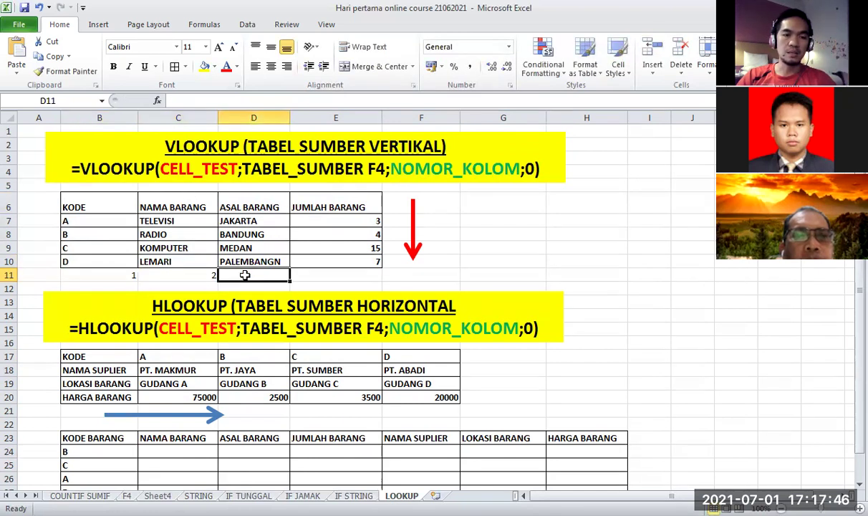
pyautogui.write('3')
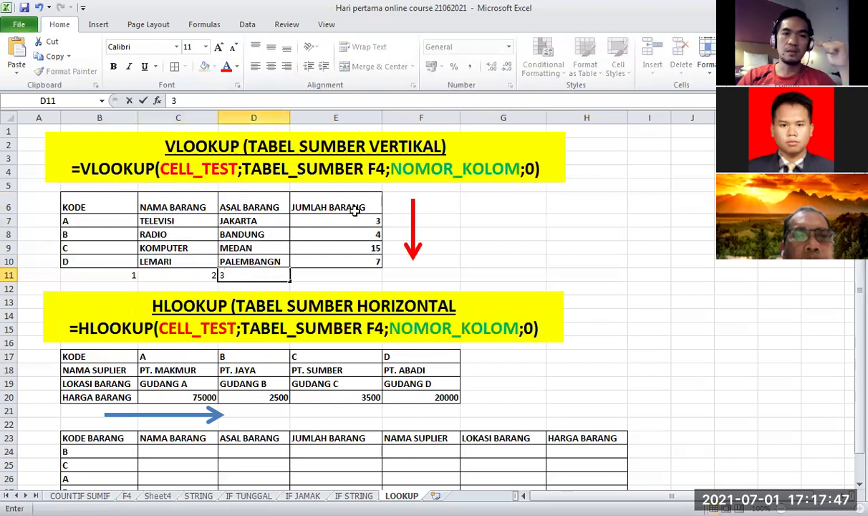
pyautogui.click(343, 276)
pyautogui.write('4')
pyautogui.click(490, 261)
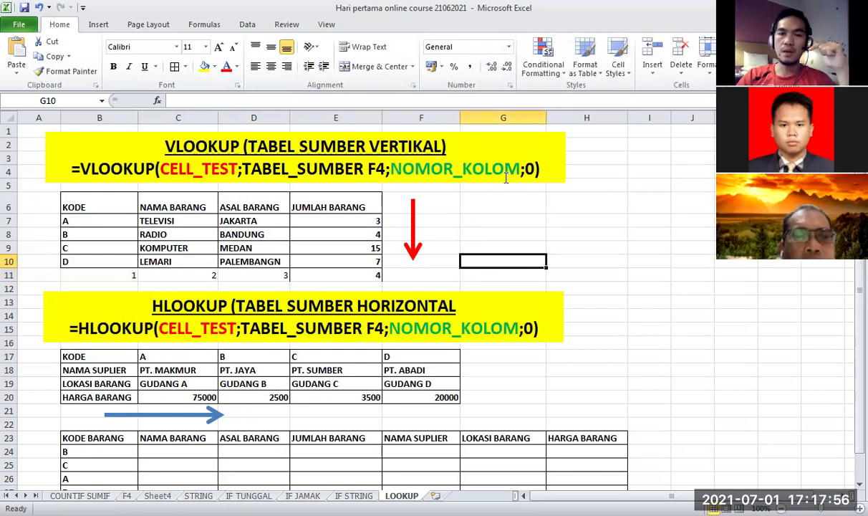
# Step: Examine how the column numbers in row 11 match the KODE, NAMA BARANG, ASAL BARANG and JUMLAH BARANG columns
pyautogui.click(256, 276)
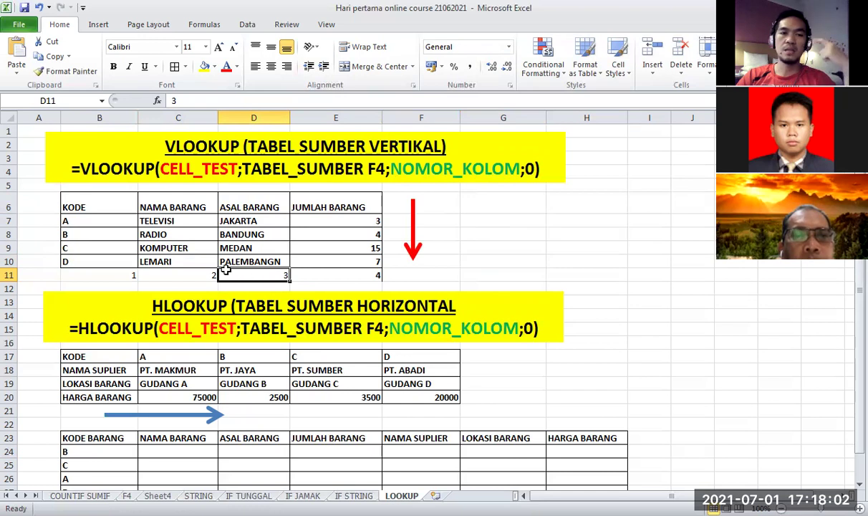
pyautogui.click(178, 273)
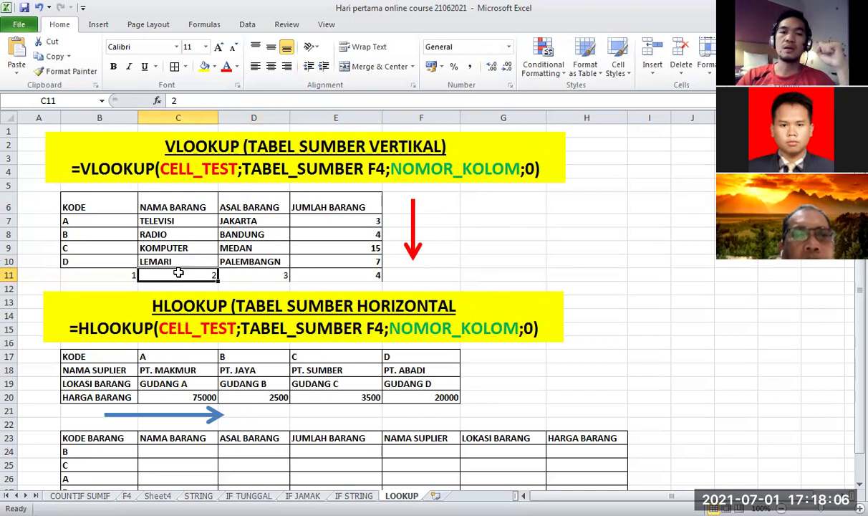
pyautogui.click(337, 275)
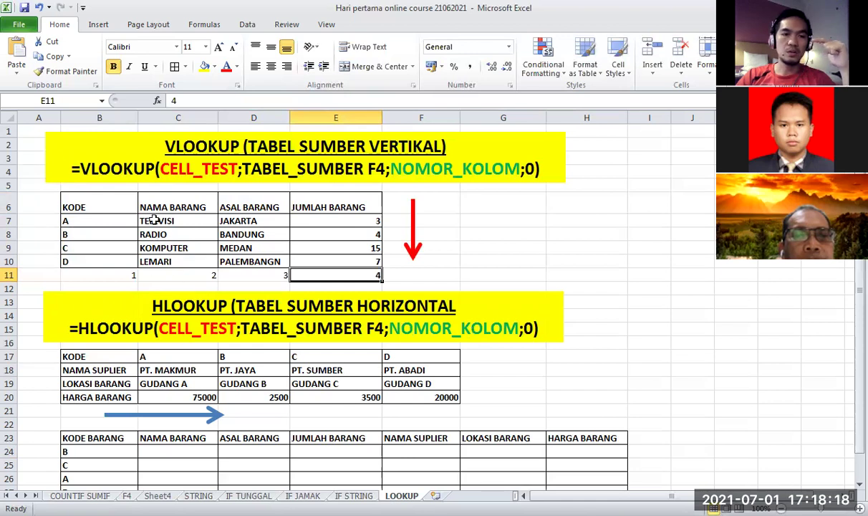
pyautogui.moveTo(108, 206); pyautogui.dragTo(110, 273)
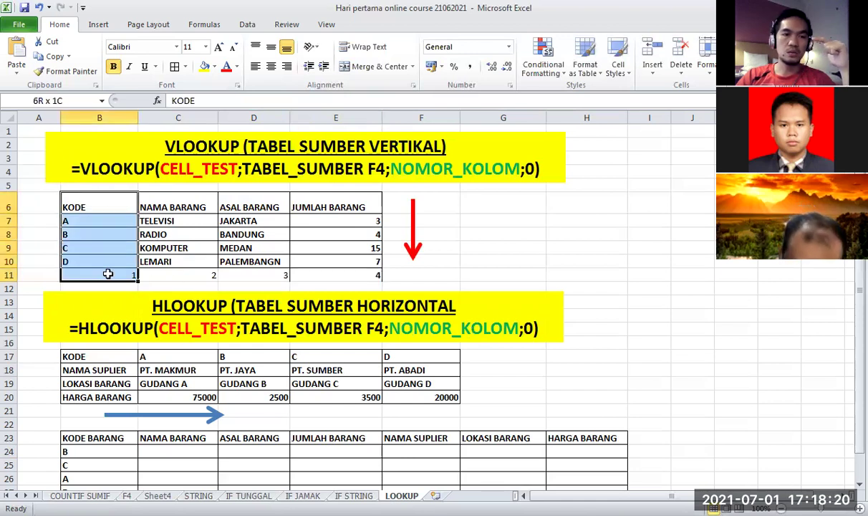
pyautogui.moveTo(183, 207); pyautogui.dragTo(201, 274)
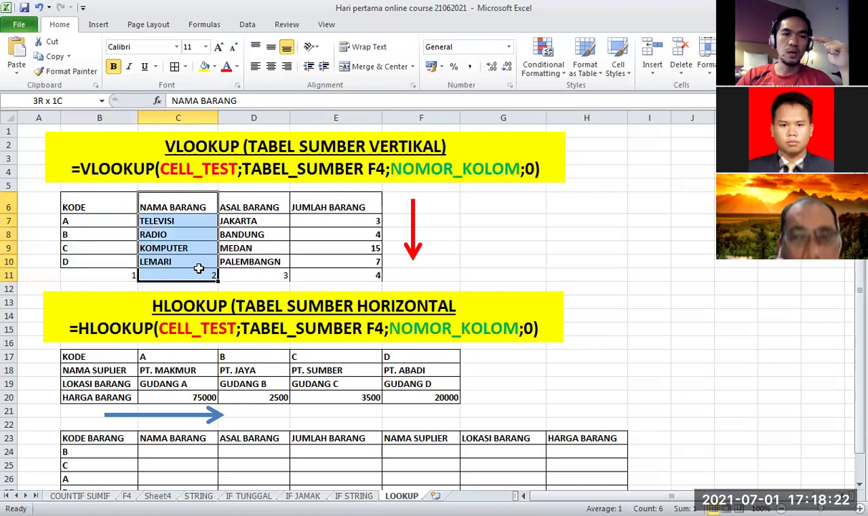
pyautogui.moveTo(274, 199); pyautogui.dragTo(267, 268)
pyautogui.moveTo(339, 198); pyautogui.dragTo(336, 271)
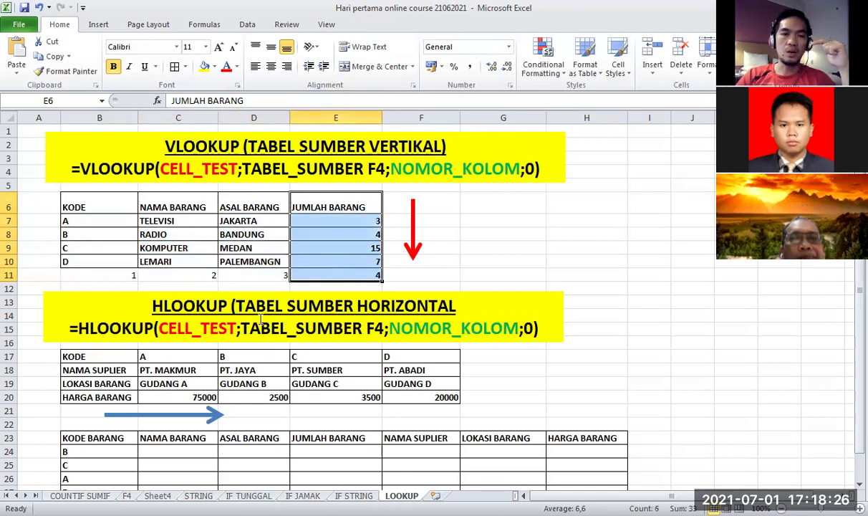
# Step: Number the horizontal source table's rows 1 to 4 in cells A17 to A20, beside the row labels
pyautogui.click(43, 355)
pyautogui.write('1')
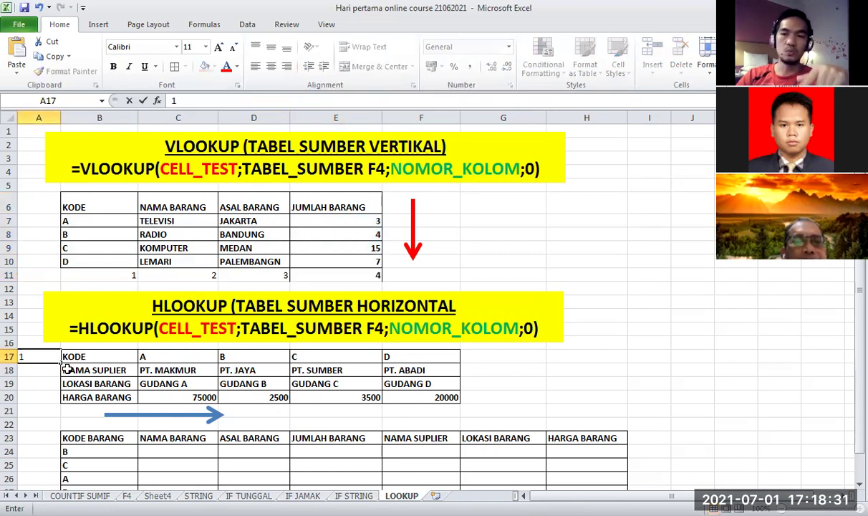
pyautogui.click(39, 373)
pyautogui.write('2')
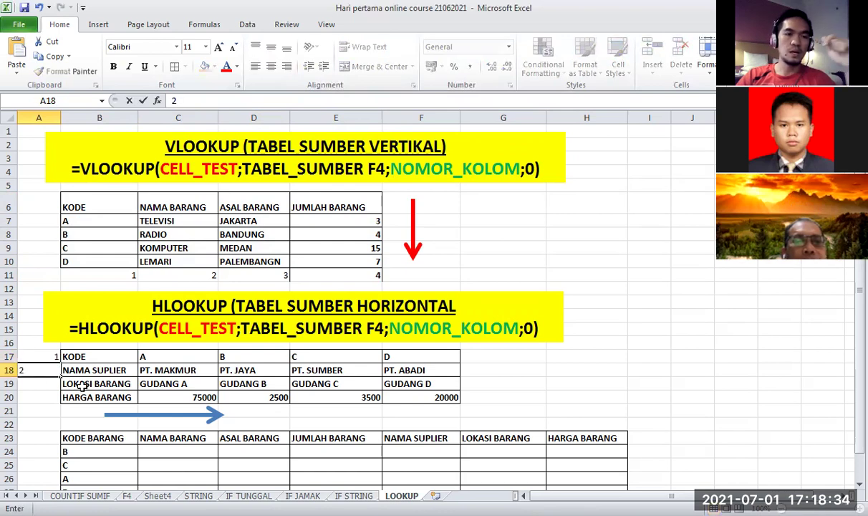
pyautogui.click(79, 383)
pyautogui.scroll(-3, 81, 387)
pyautogui.click(47, 254)
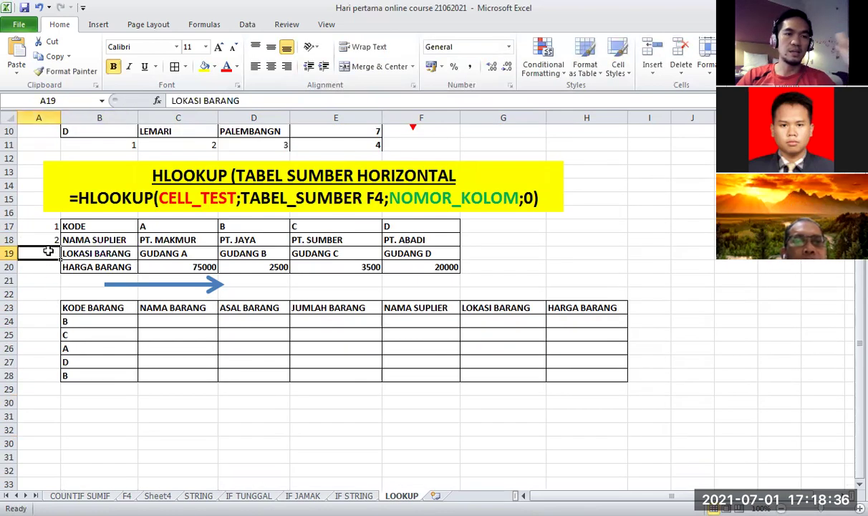
pyautogui.write('3')
pyautogui.click(49, 268)
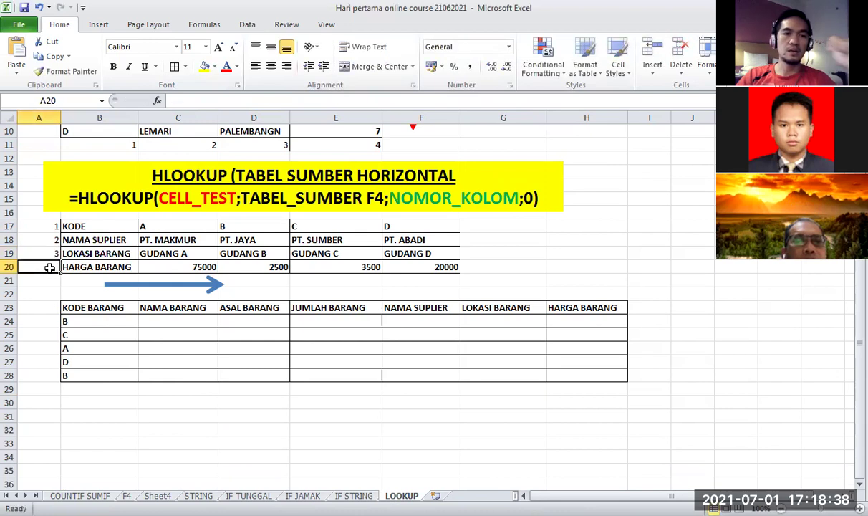
pyautogui.write('4')
pyautogui.click(68, 290)
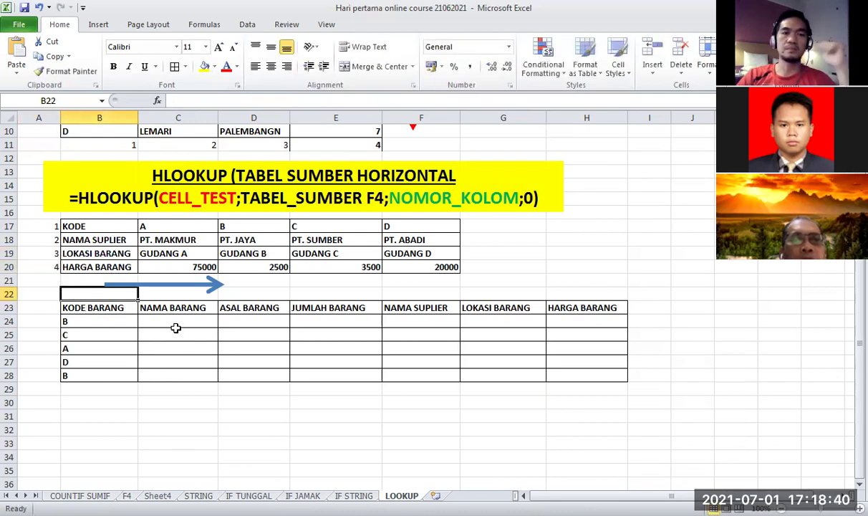
# Step: Compare the row numbers beside the horizontal source table with the column numbers beneath the vertical source table
pyautogui.click(54, 227)
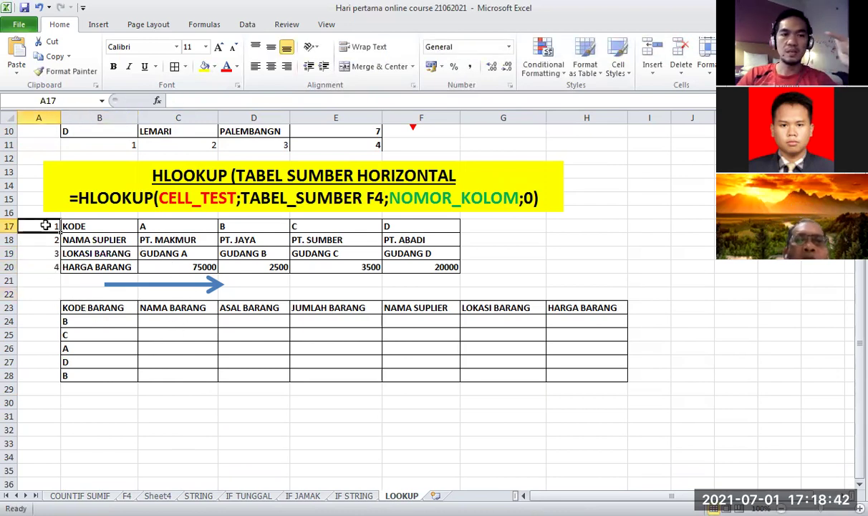
pyautogui.click(53, 239)
pyautogui.click(53, 253)
pyautogui.click(56, 265)
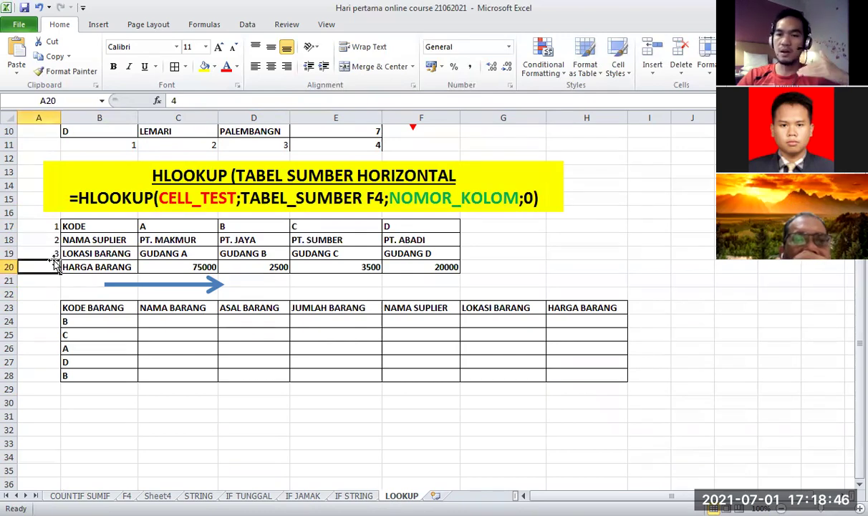
pyautogui.scroll(3, 56, 265)
pyautogui.click(86, 273)
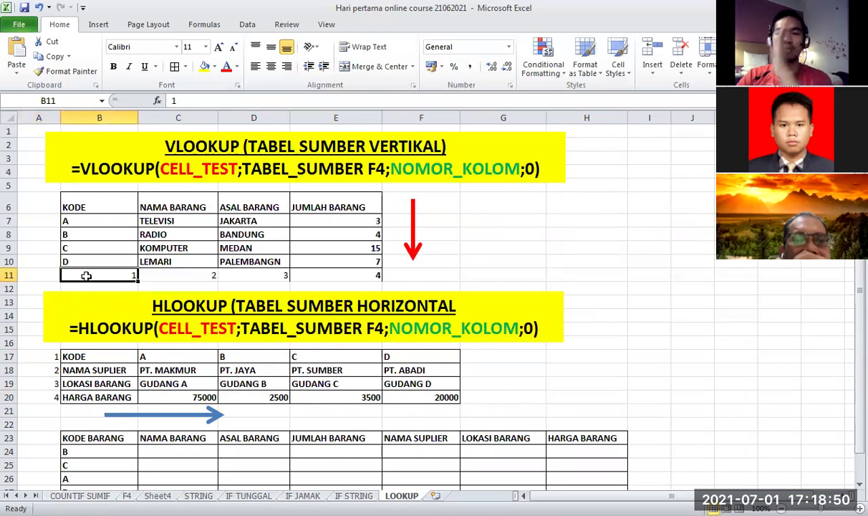
pyautogui.click(306, 272)
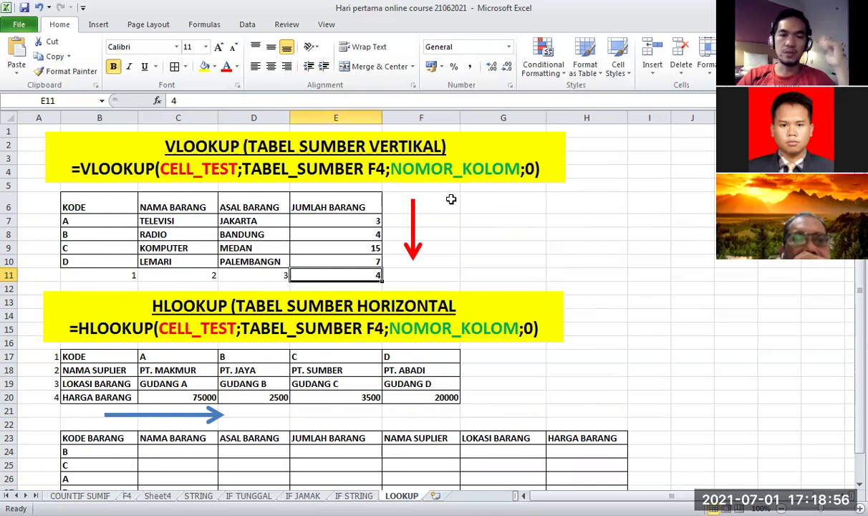
# Step: Relate the empty NAMA BARANG cell C24 in the result table to the vertical source table B6:E10
pyautogui.scroll(-1, 420, 235)
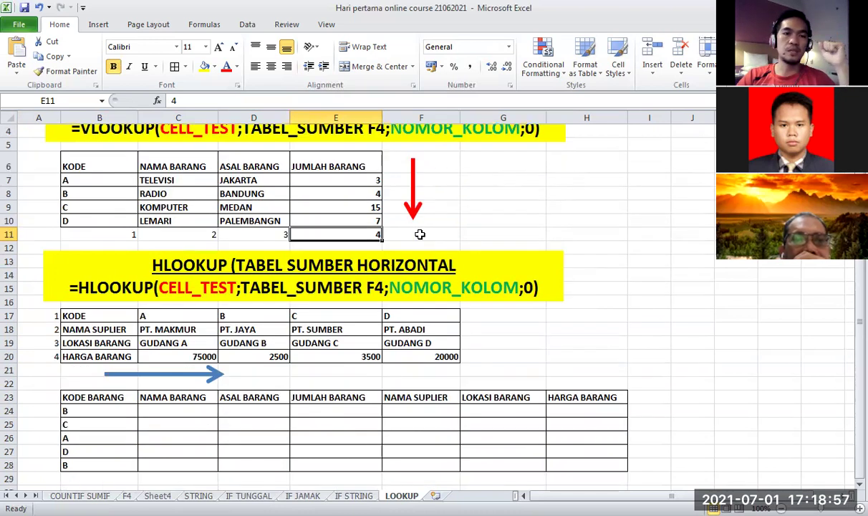
pyautogui.click(193, 408)
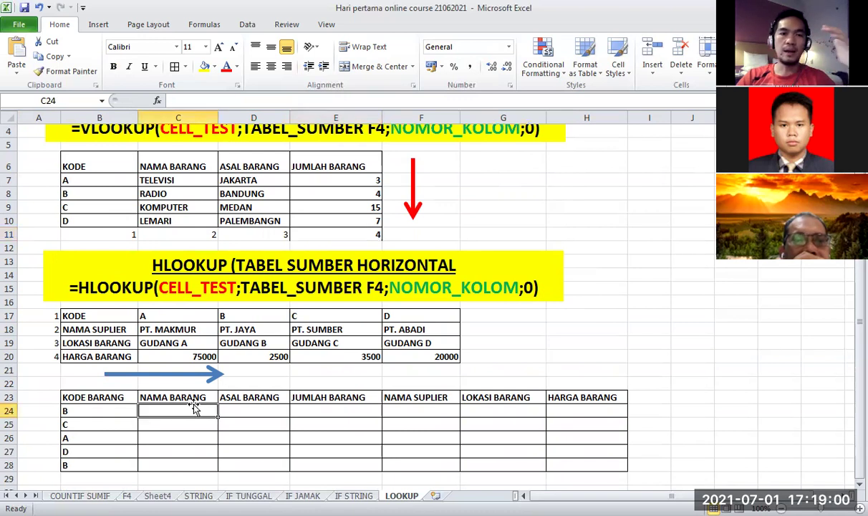
pyautogui.scroll(1, 194, 408)
pyautogui.moveTo(111, 195); pyautogui.dragTo(344, 260)
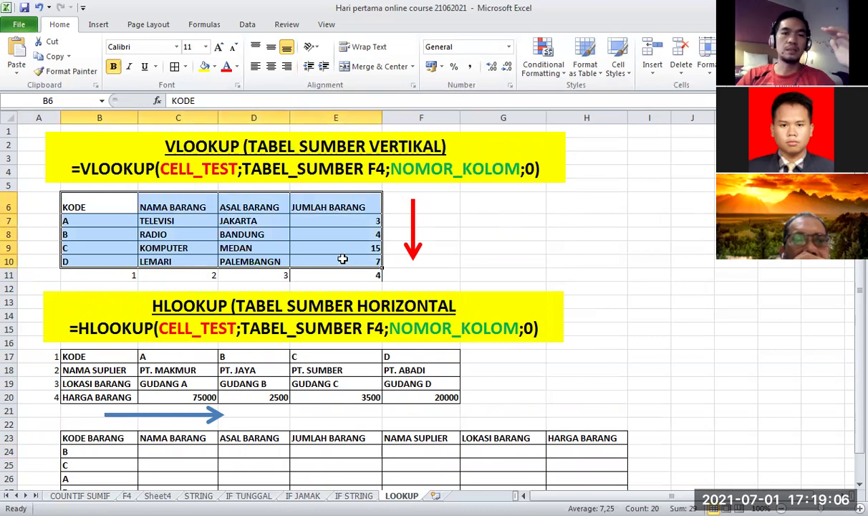
pyautogui.click(326, 247)
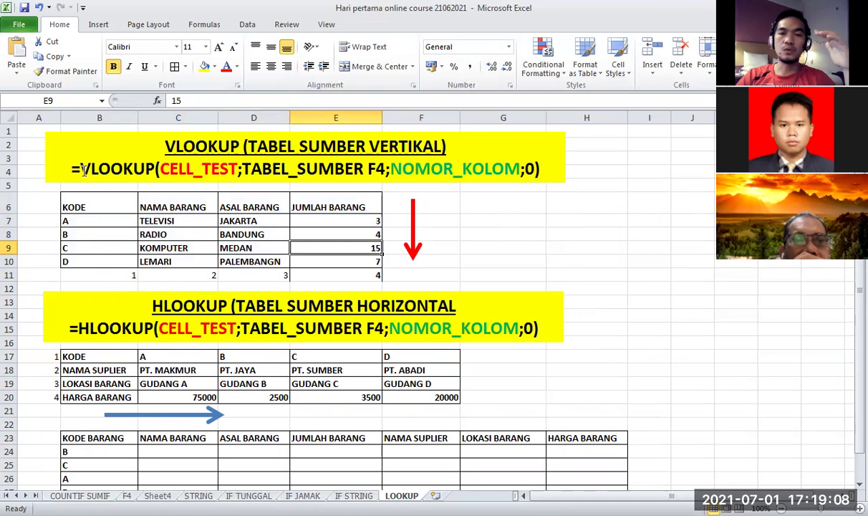
pyautogui.click(158, 452)
# Step: Move the yellow VLOOKUP syntax text box down over rows 18 to 21, just above the result table
pyautogui.click(251, 163)
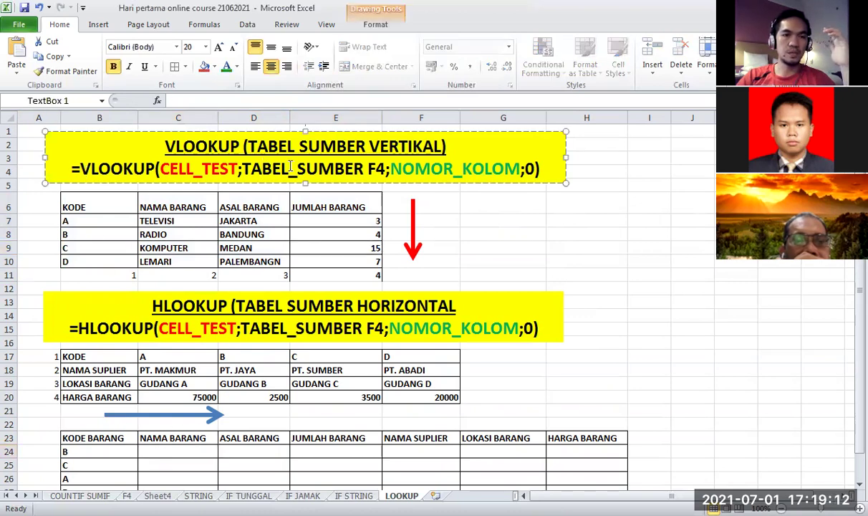
pyautogui.scroll(-2, 290, 165)
pyautogui.scroll(1, 283, 143)
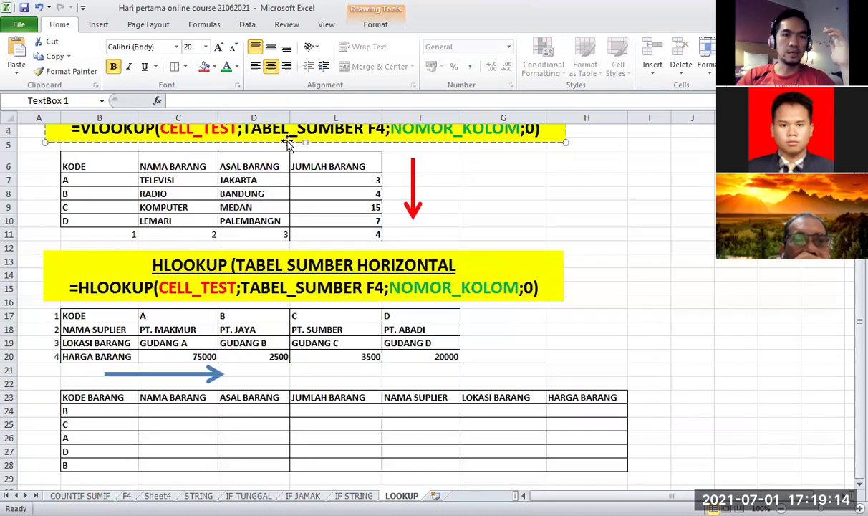
pyautogui.moveTo(287, 141); pyautogui.dragTo(292, 376)
pyautogui.scroll(-1, 265, 299)
pyautogui.scroll(1, 265, 299)
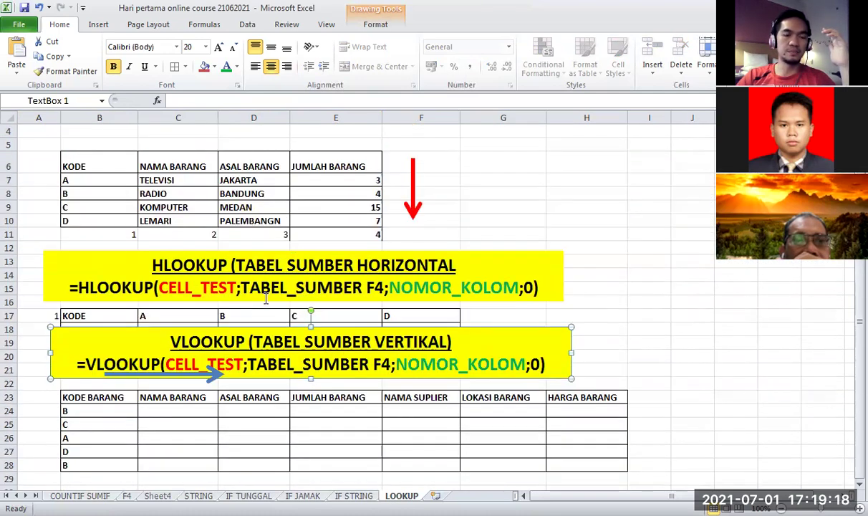
# Step: Narrow column A so that it just fits the row numbers beside the horizontal source table
pyautogui.scroll(-2, 190, 383)
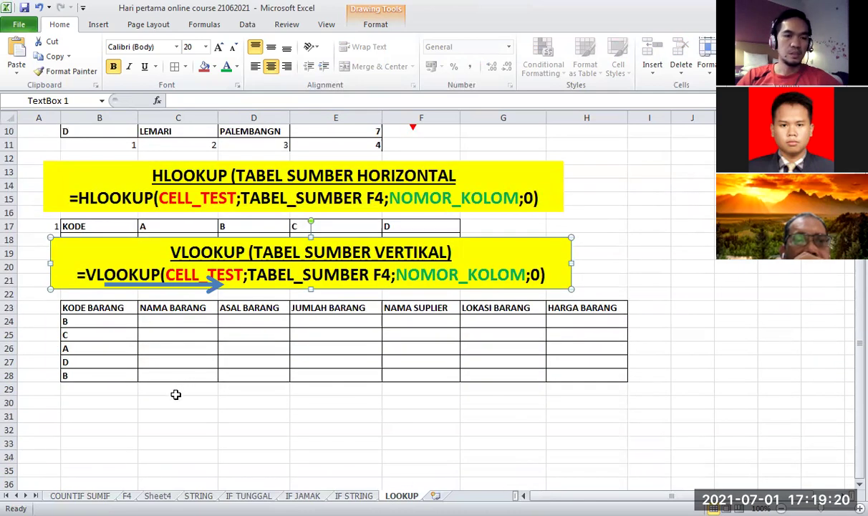
pyautogui.scroll(1, 175, 394)
pyautogui.scroll(2, 180, 387)
pyautogui.scroll(-3, 183, 378)
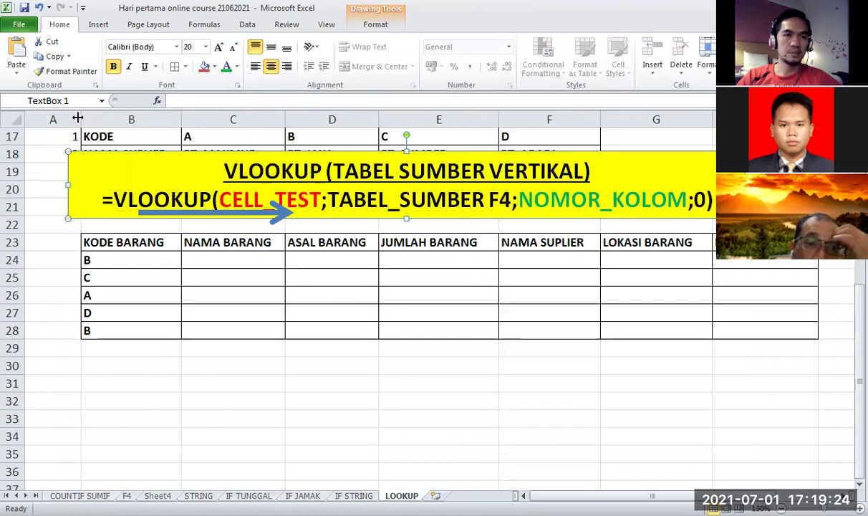
pyautogui.moveTo(77, 118); pyautogui.dragTo(51, 118)
pyautogui.click(201, 258)
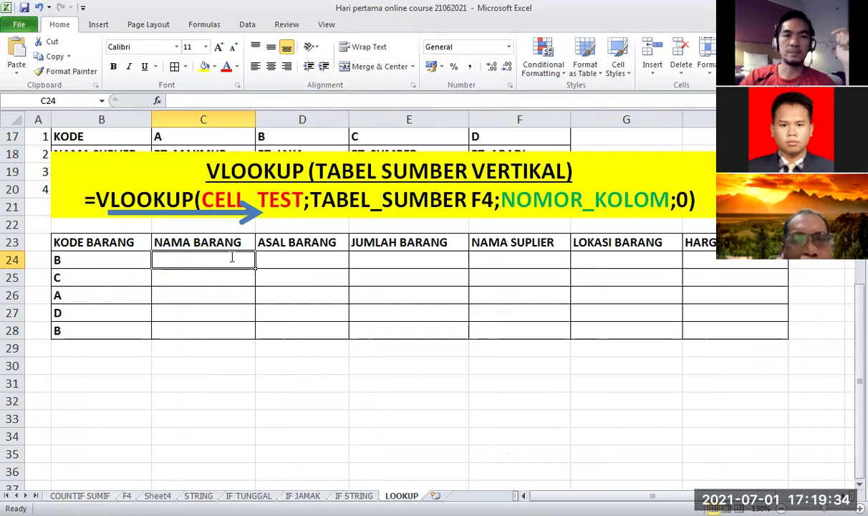
pyautogui.write('=')
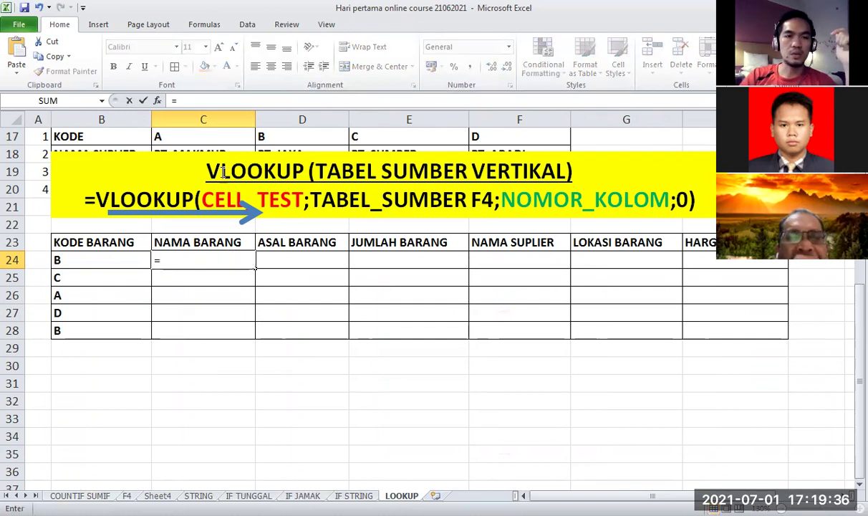
pyautogui.click(262, 170)
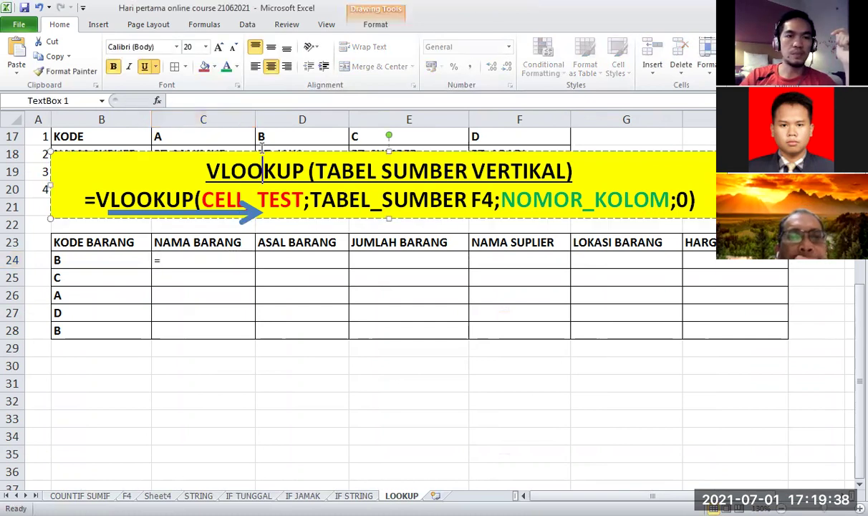
# Step: Undo the entry in C24, the narrowing of column A and the move of the yellow VLOOKUP syntax box
pyautogui.scroll(2, 255, 136)
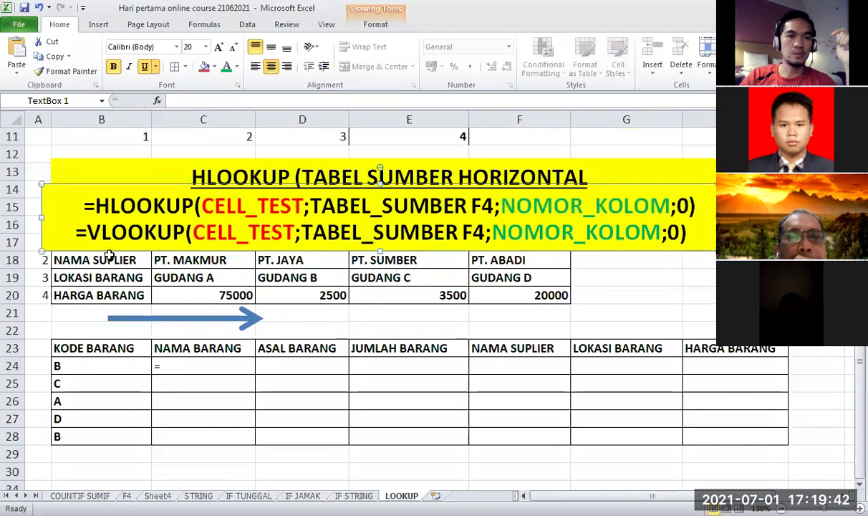
pyautogui.hotkey('ctrl', 'z')
pyautogui.hotkey('ctrl', 'z')
pyautogui.hotkey('ctrl', 'z')
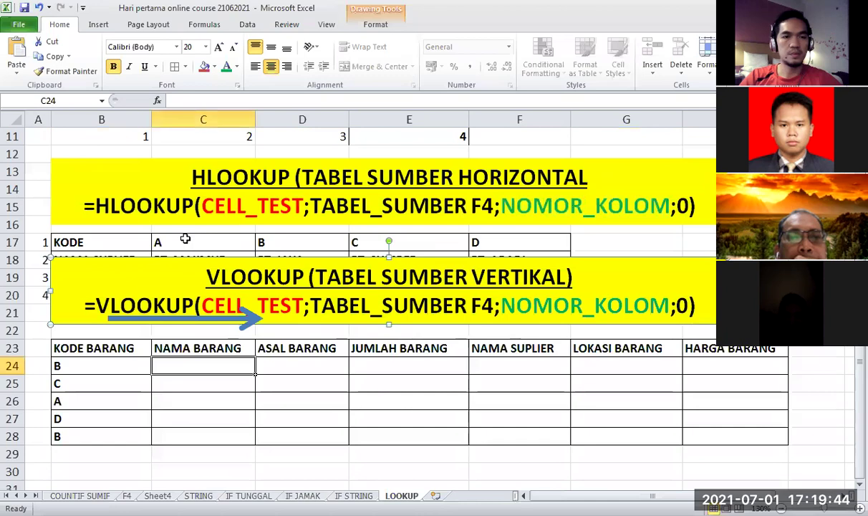
pyautogui.hotkey('ctrl', 'z')
pyautogui.scroll(-1, 185, 238)
pyautogui.scroll(-1, 184, 238)
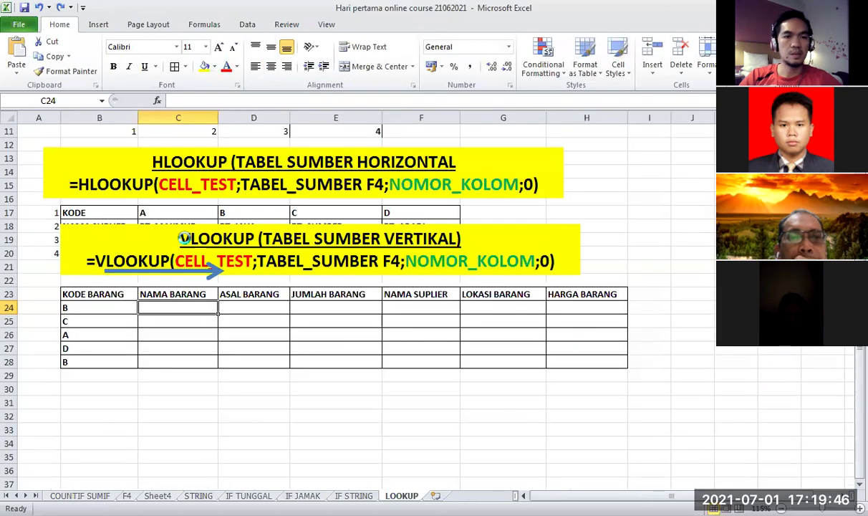
pyautogui.hotkey('ctrl', 'z')
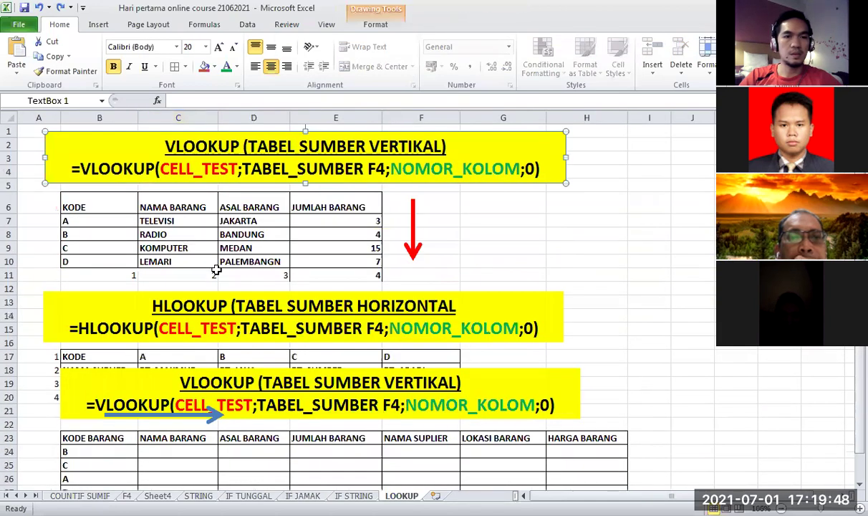
# Step: Check the horizontal source table and the result table for any remnant of the moved VLOOKUP syntax box
pyautogui.click(529, 250)
pyautogui.click(409, 395)
pyautogui.click(412, 369)
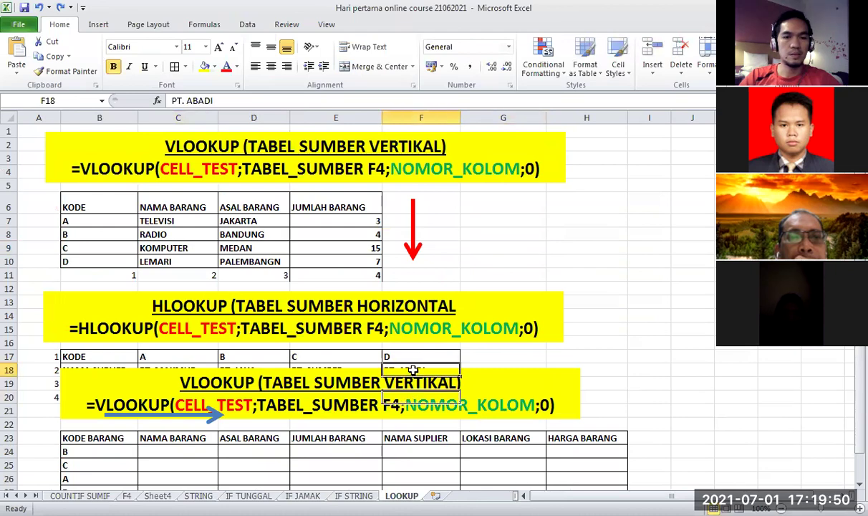
pyautogui.scroll(-5, 421, 360)
pyautogui.scroll(1, 422, 360)
pyautogui.scroll(-3, 421, 361)
pyautogui.scroll(6, 422, 360)
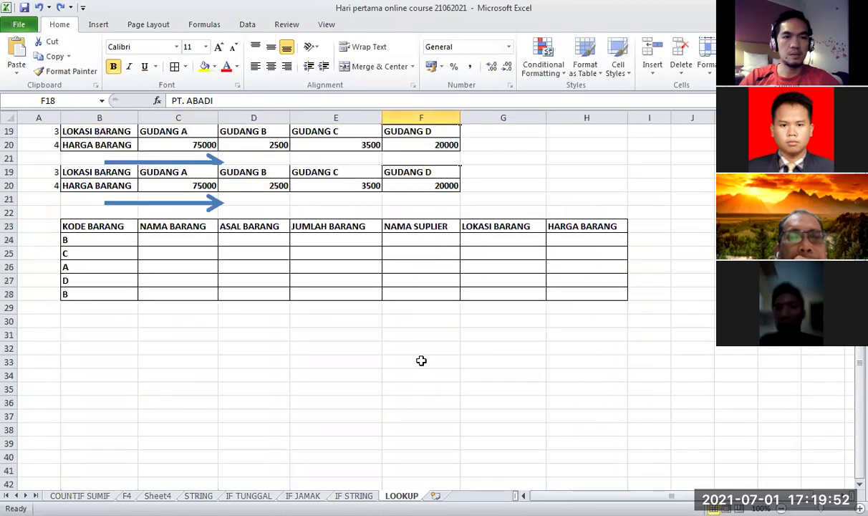
pyautogui.scroll(1, 422, 361)
pyautogui.scroll(-1, 397, 358)
pyautogui.scroll(1, 390, 351)
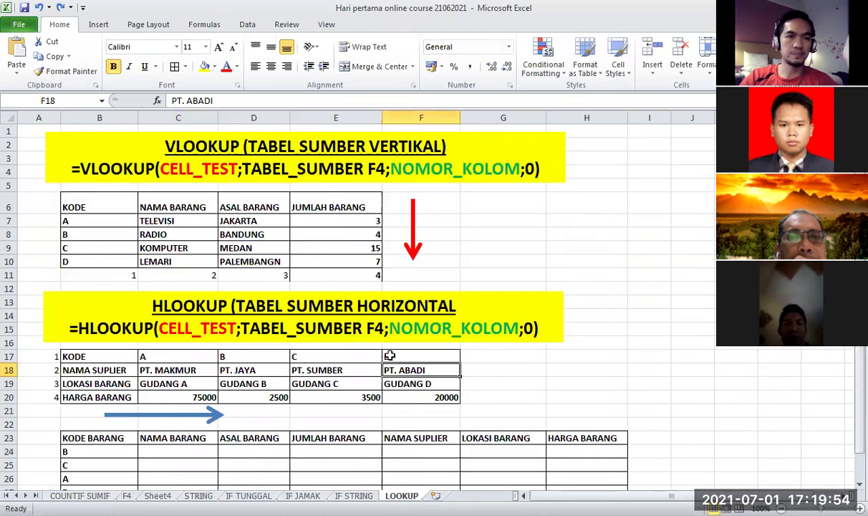
pyautogui.click(165, 452)
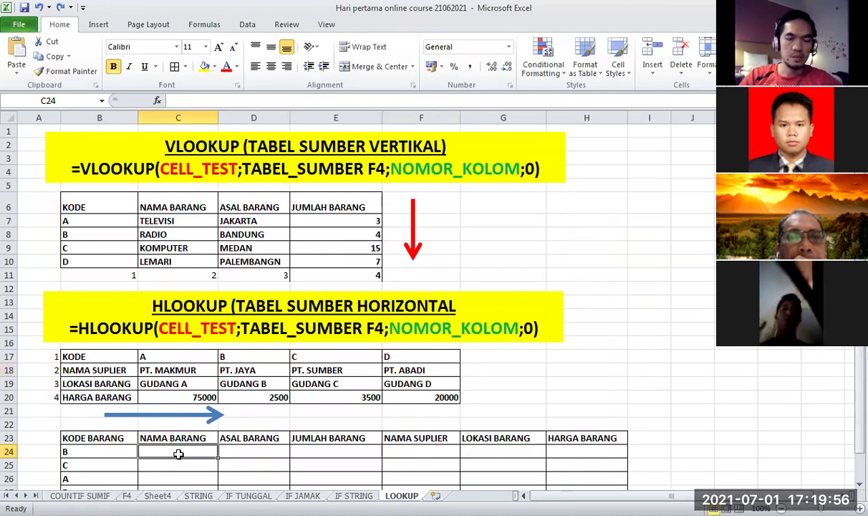
pyautogui.write('=')
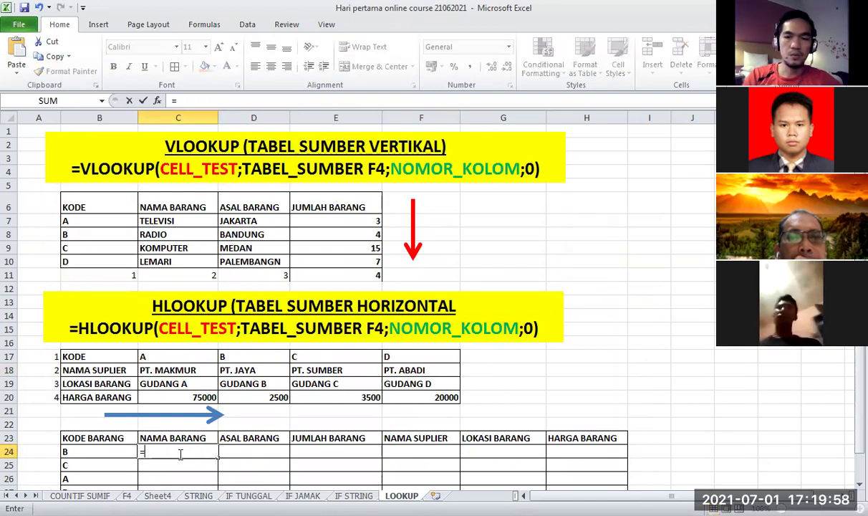
pyautogui.write('v')
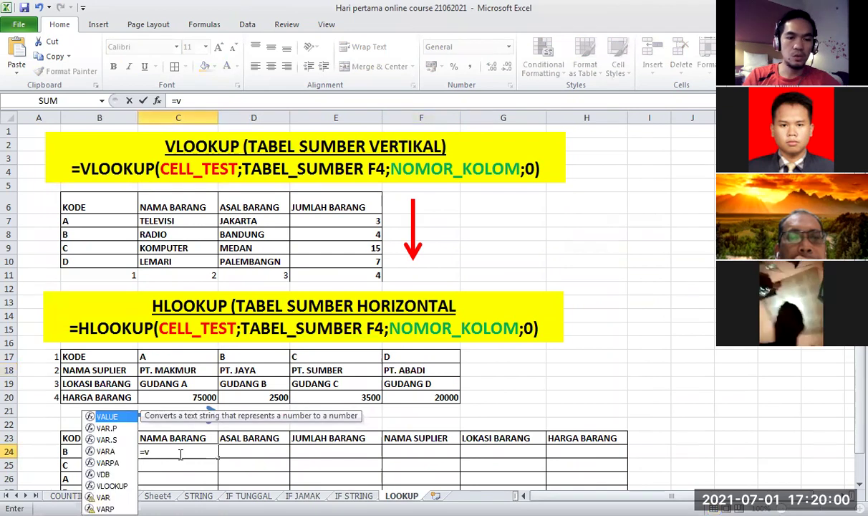
pyautogui.write('l')
pyautogui.press('BackSpace')
pyautogui.press('BackSpace')
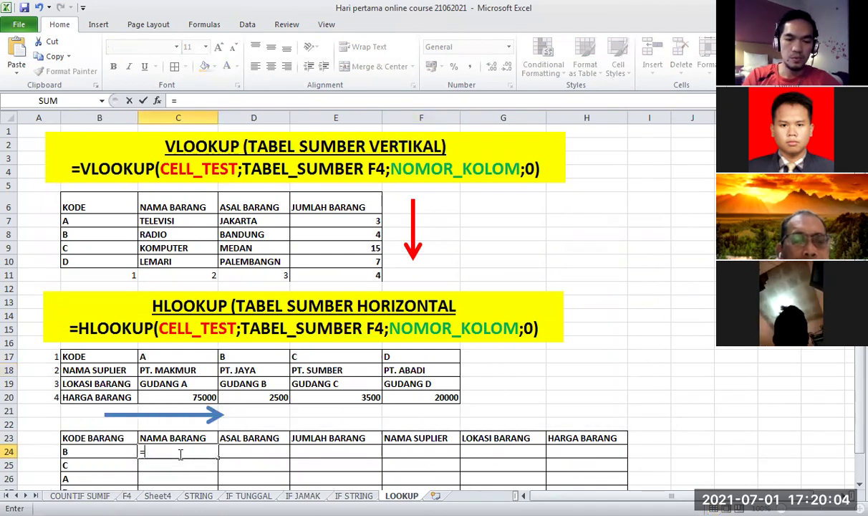
pyautogui.write('VLOO')
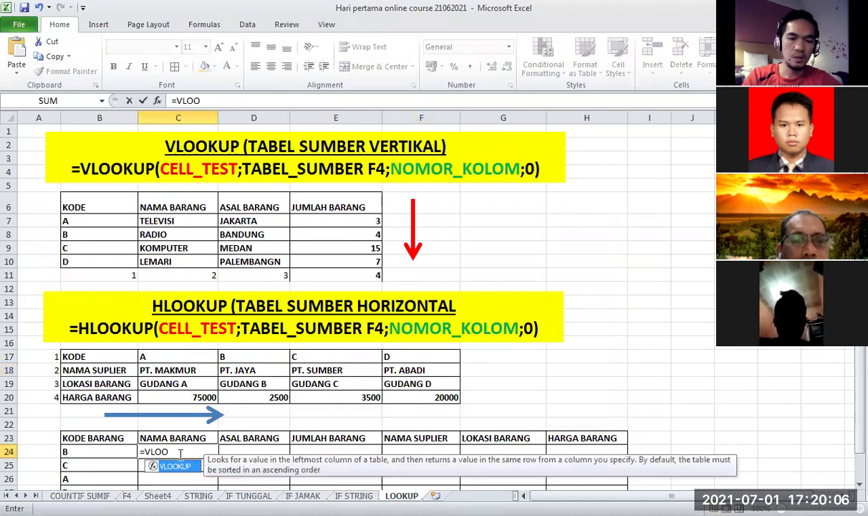
pyautogui.write('KUP')
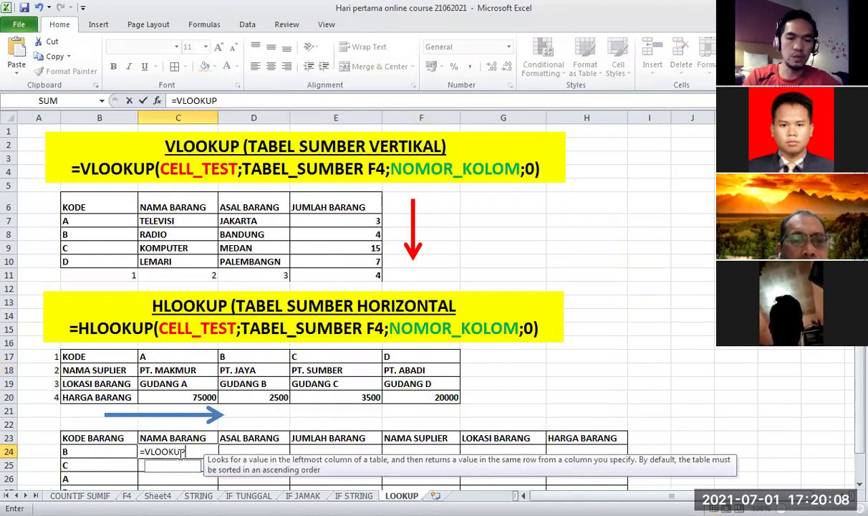
pyautogui.write('(')
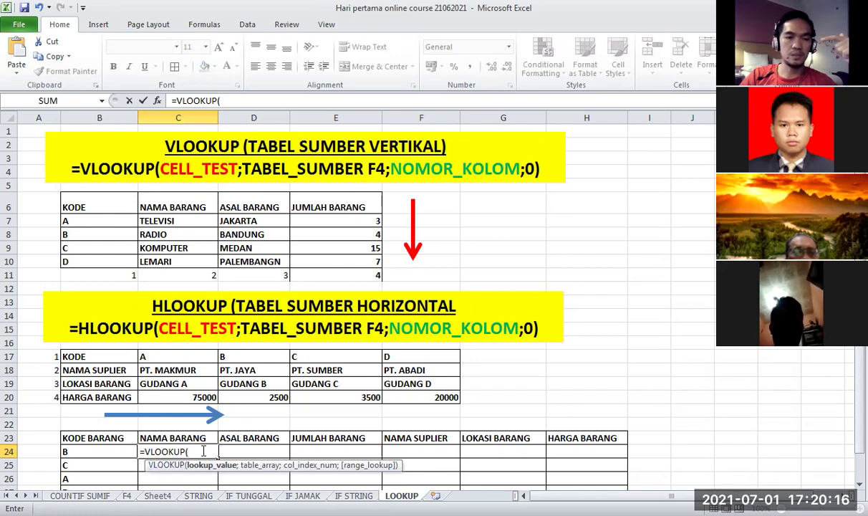
pyautogui.press('Escape')
# Step: Set the font size of the result table's empty cells C24:H28 to 14
pyautogui.click(252, 409)
pyautogui.moveTo(150, 455); pyautogui.dragTo(557, 480)
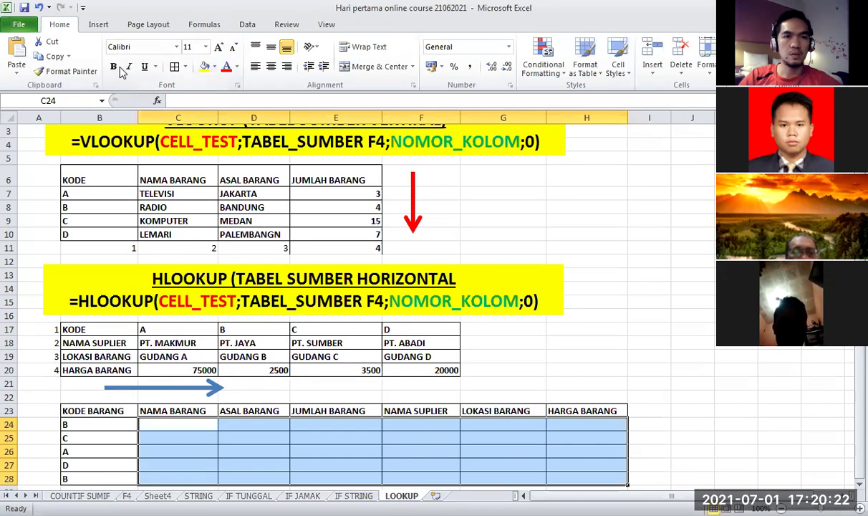
pyautogui.click(205, 47)
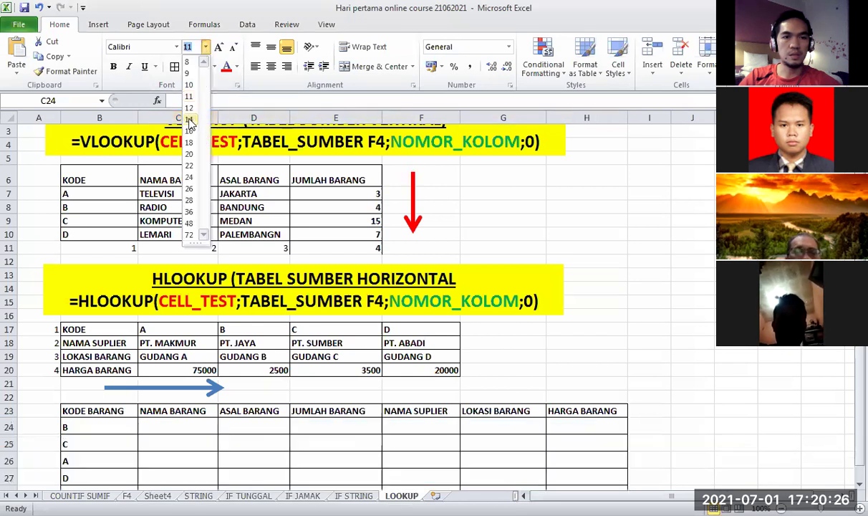
pyautogui.click(189, 120)
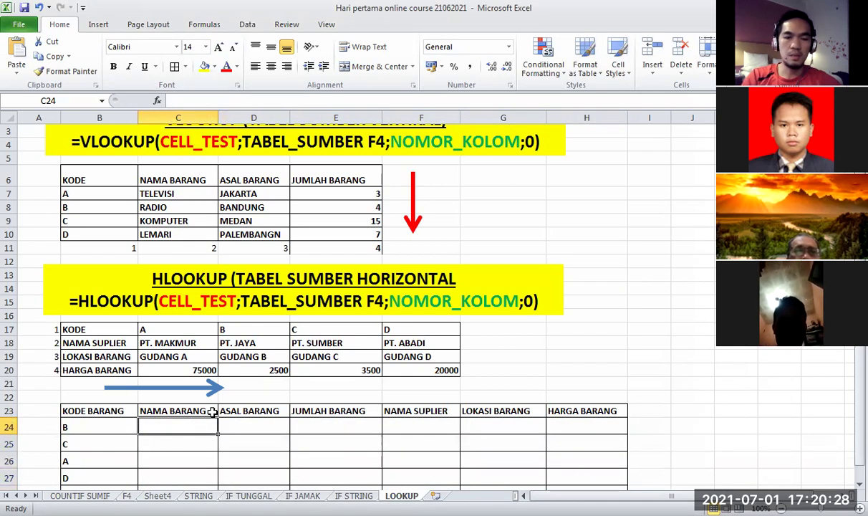
# Step: Begin a VLOOKUP formula in NAMA BARANG cell C24 with the item code in B24 as the lookup value
pyautogui.write('=VLLO')
pyautogui.press('BackSpace')
pyautogui.press('BackSpace')
pyautogui.write('OOKUP')
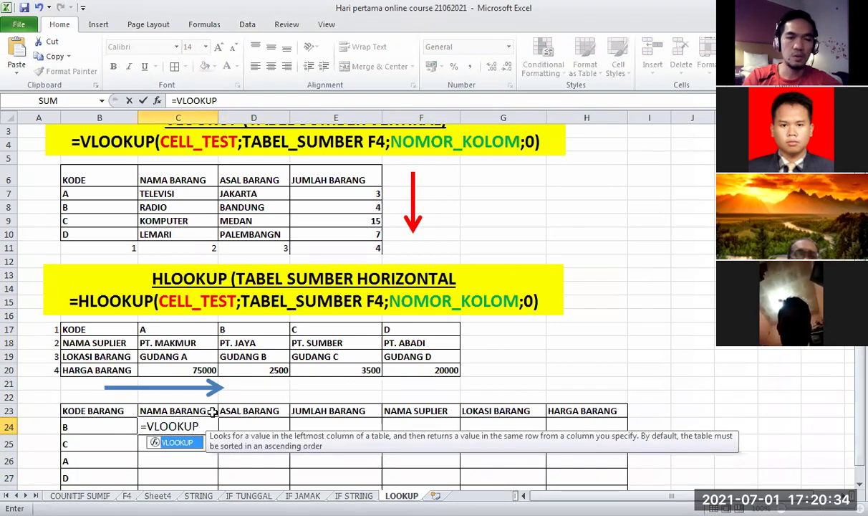
pyautogui.write('(')
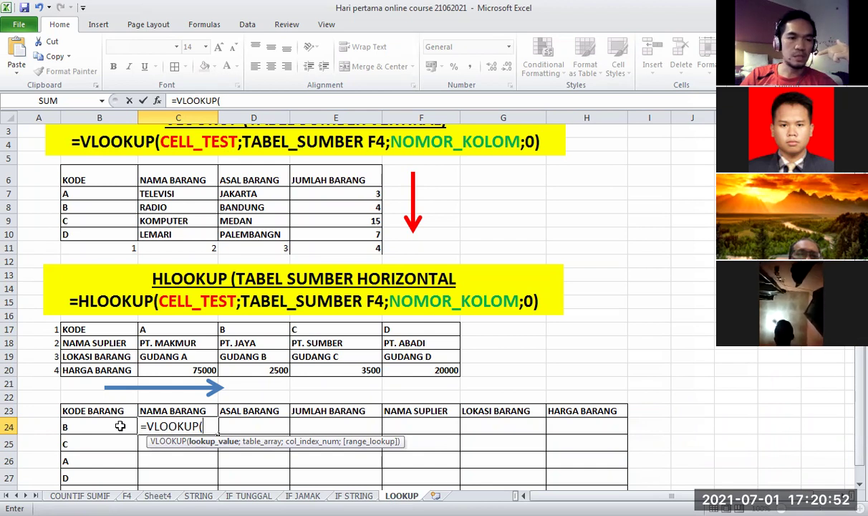
pyautogui.click(89, 427)
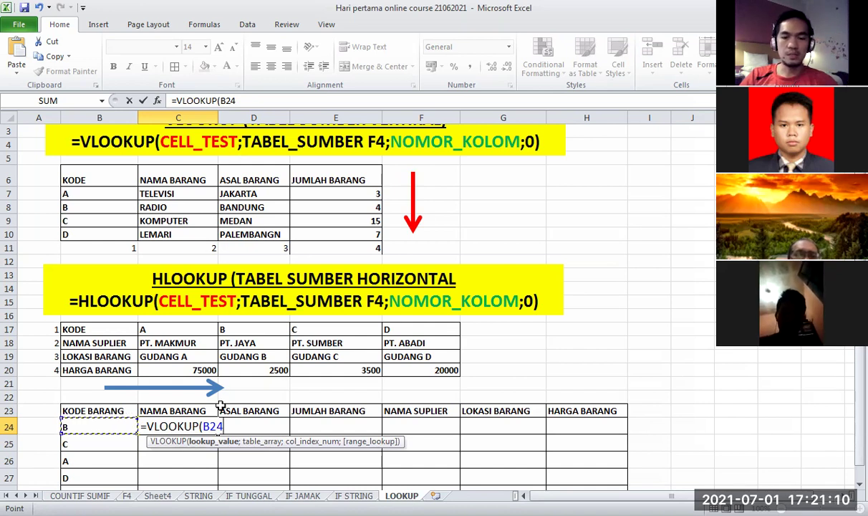
# Step: Add the vertical source table B6:E10 as the formula's table array, locked as the absolute reference $B$6:$E$10
pyautogui.write(';')
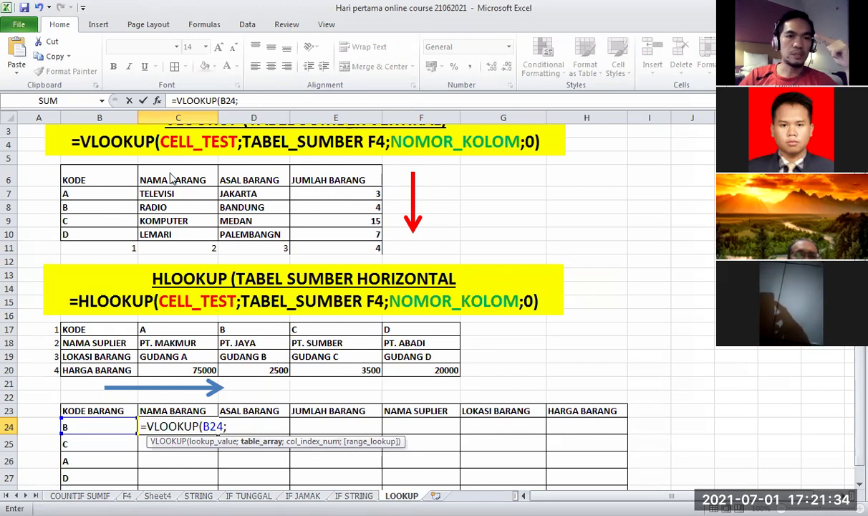
pyautogui.click(124, 182)
pyautogui.click(105, 175)
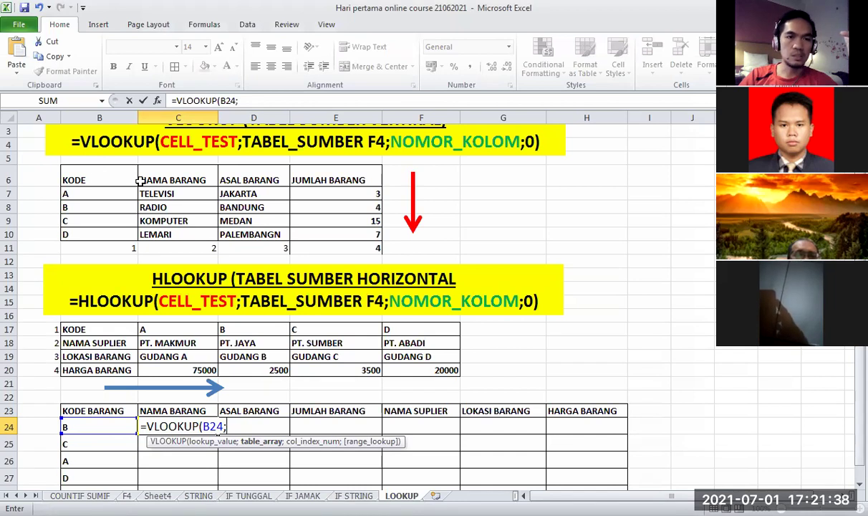
pyautogui.moveTo(368, 235); pyautogui.dragTo(66, 180)
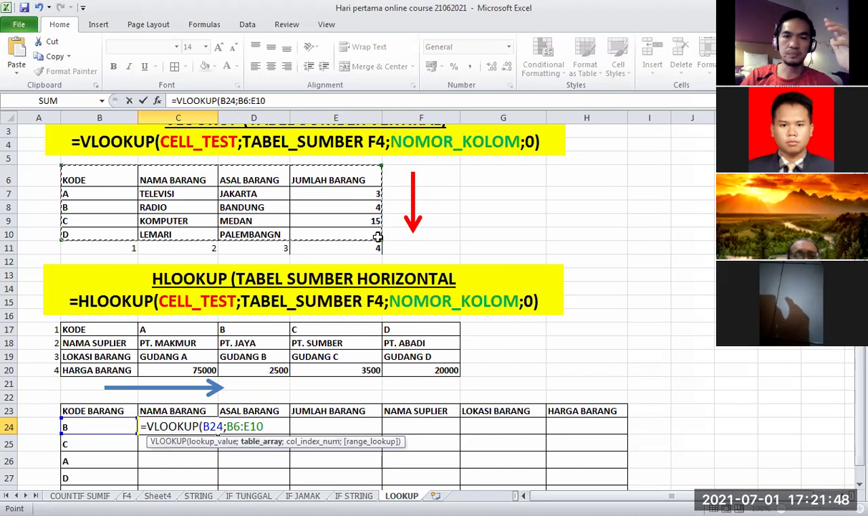
pyautogui.click(90, 172)
pyautogui.moveTo(90, 172); pyautogui.dragTo(360, 235)
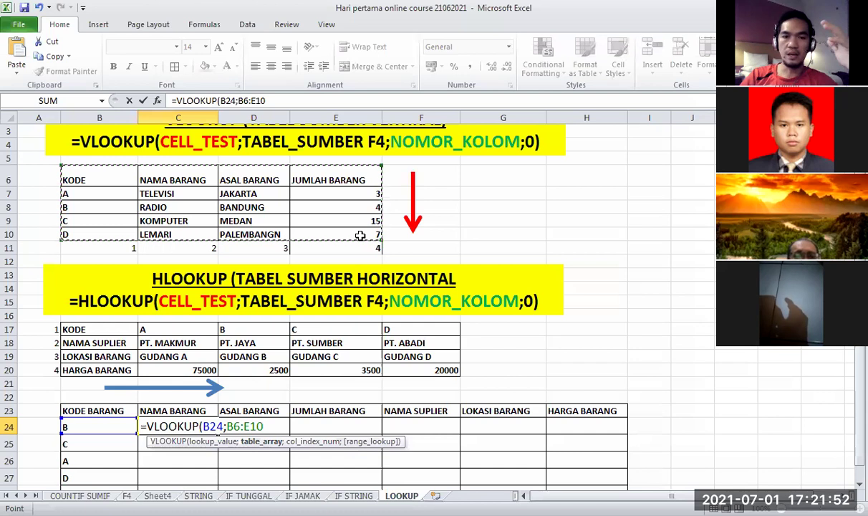
pyautogui.moveTo(72, 172); pyautogui.dragTo(361, 231)
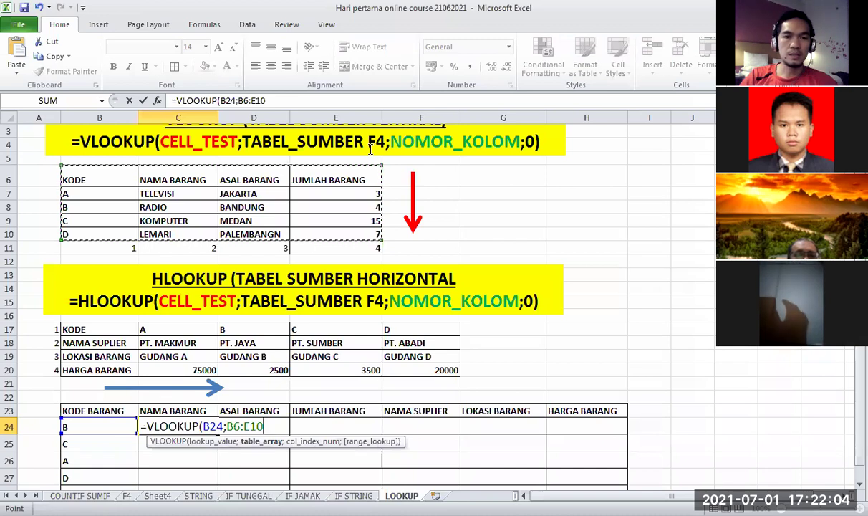
pyautogui.press('F4')
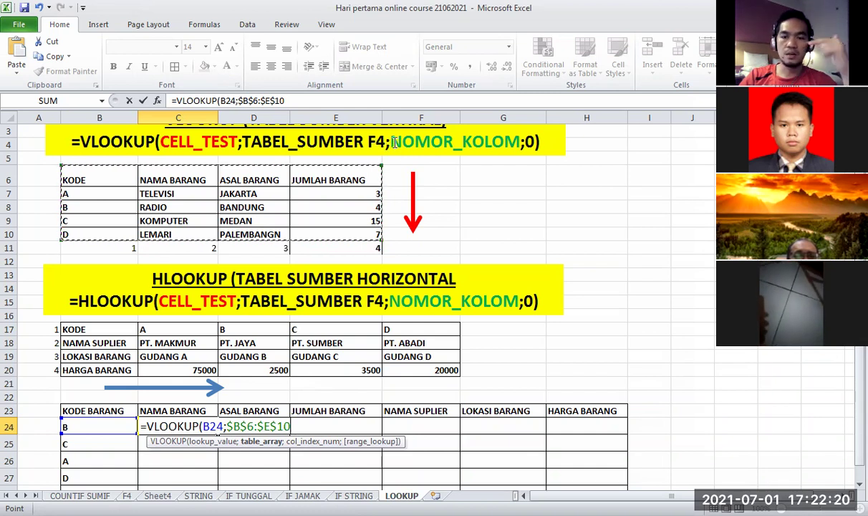
# Step: Complete the C24 formula with column number 2 and match type 0, giving =VLOOKUP(B24;$B$6:$E$10;2;0), and select the cell again
pyautogui.write(';2')
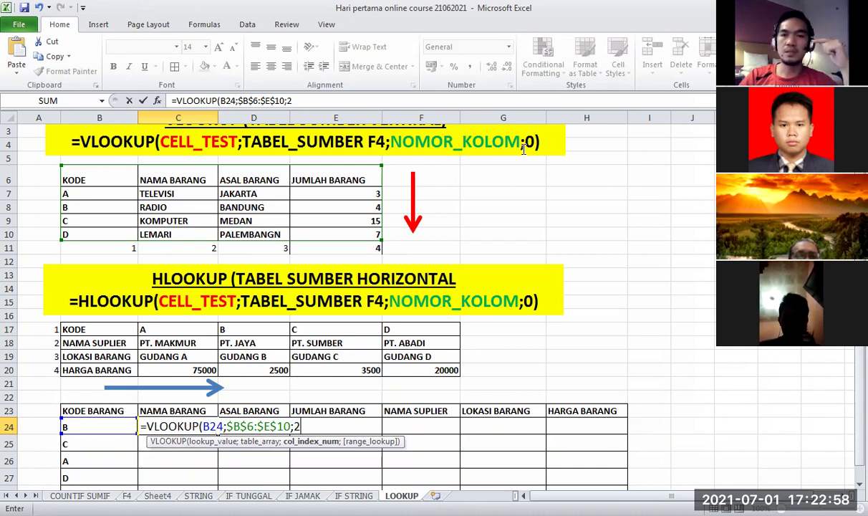
pyautogui.write(';')
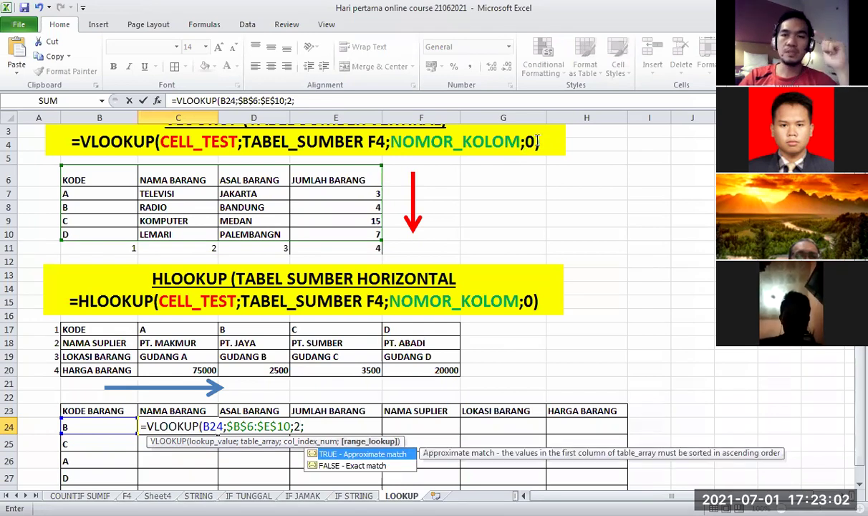
pyautogui.write('0')
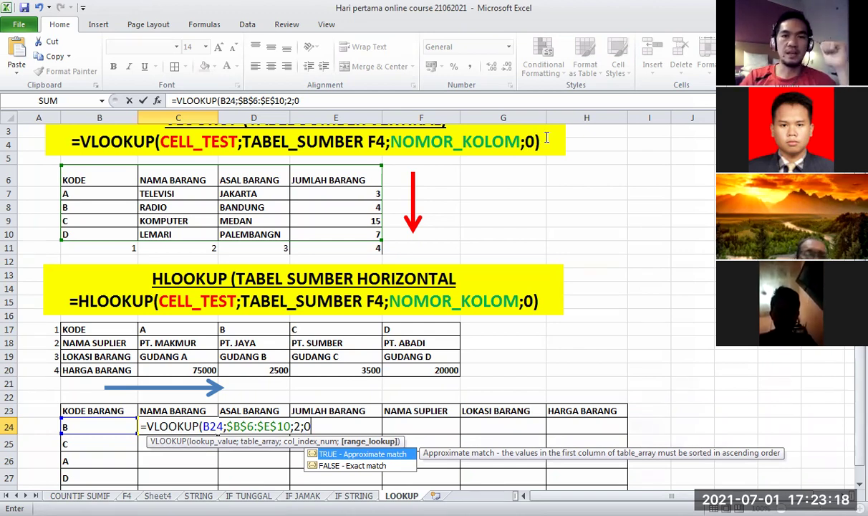
pyautogui.write(')')
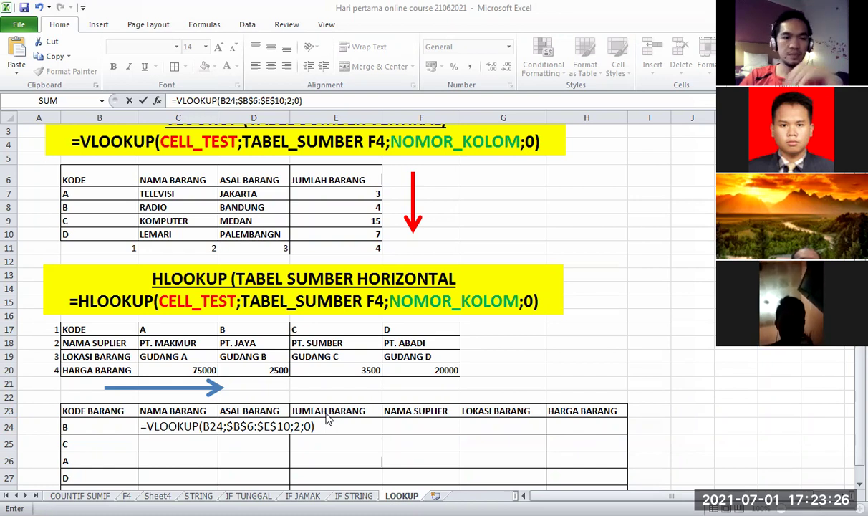
pyautogui.press('Return')
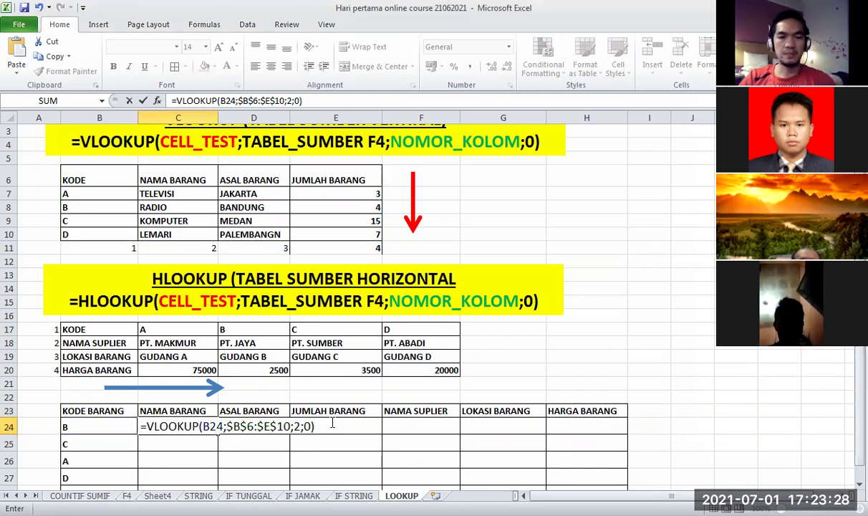
pyautogui.click(210, 426)
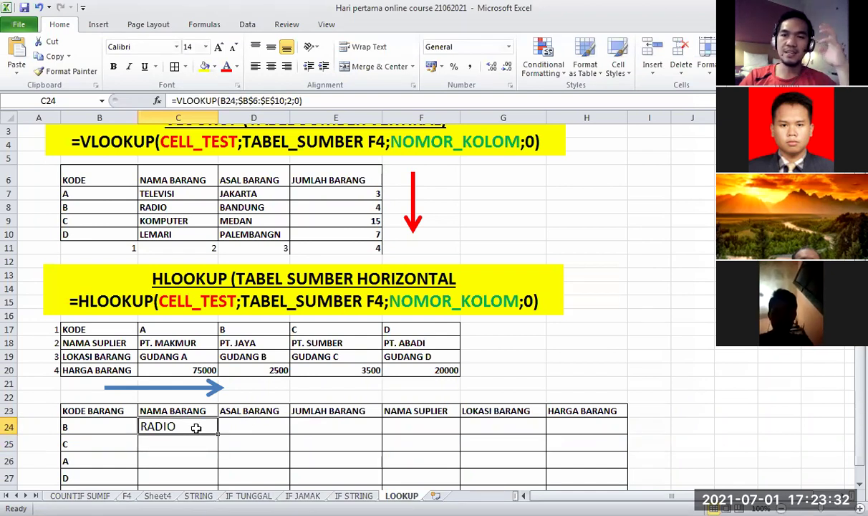
# Step: Copy the NAMA BARANG formula from C24 down through C28 and check the copied formula in C26
pyautogui.scroll(-1, 215, 423)
pyautogui.moveTo(217, 394); pyautogui.dragTo(211, 452)
pyautogui.moveTo(212, 456); pyautogui.dragTo(212, 456)
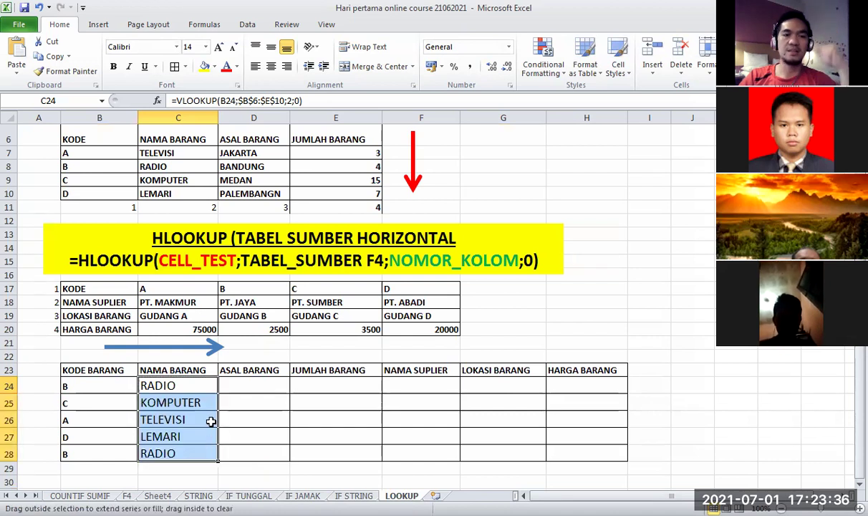
pyautogui.click(195, 419)
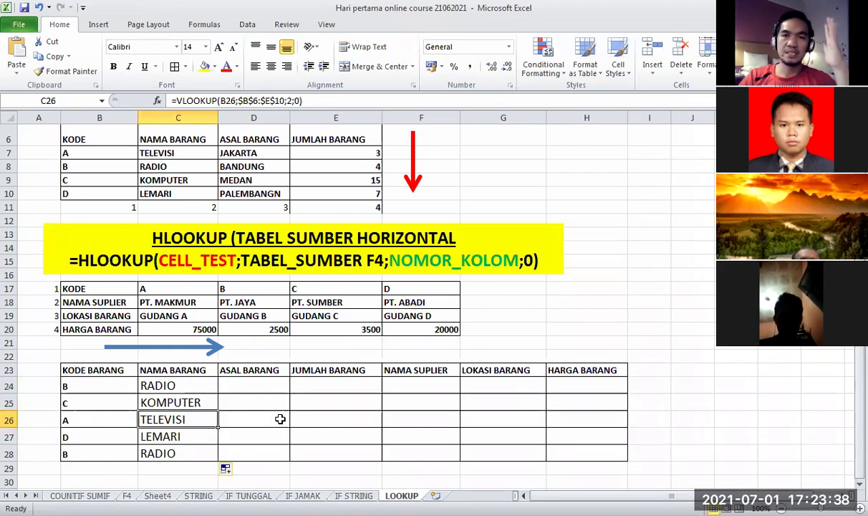
pyautogui.scroll(1, 280, 419)
pyautogui.click(185, 428)
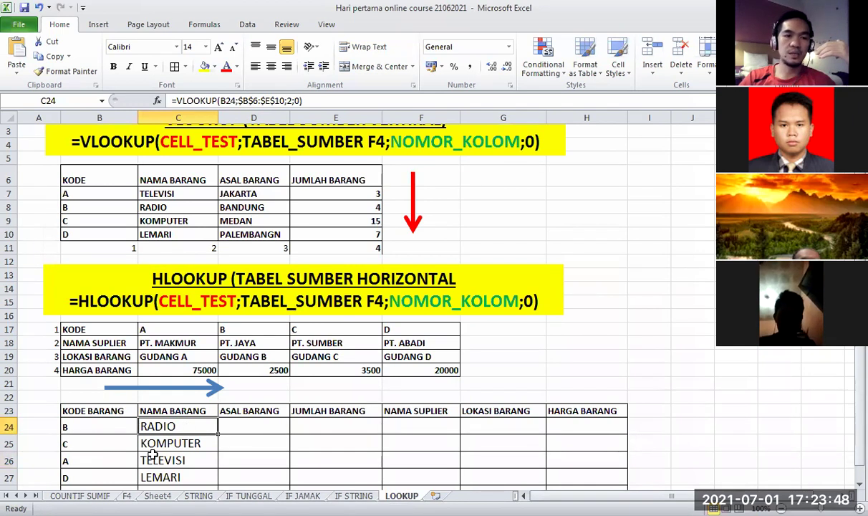
# Step: Compare the horizontal source table B17:F20 with the vertical source table B6:E10 to find which one supplies ASAL BARANG
pyautogui.click(266, 424)
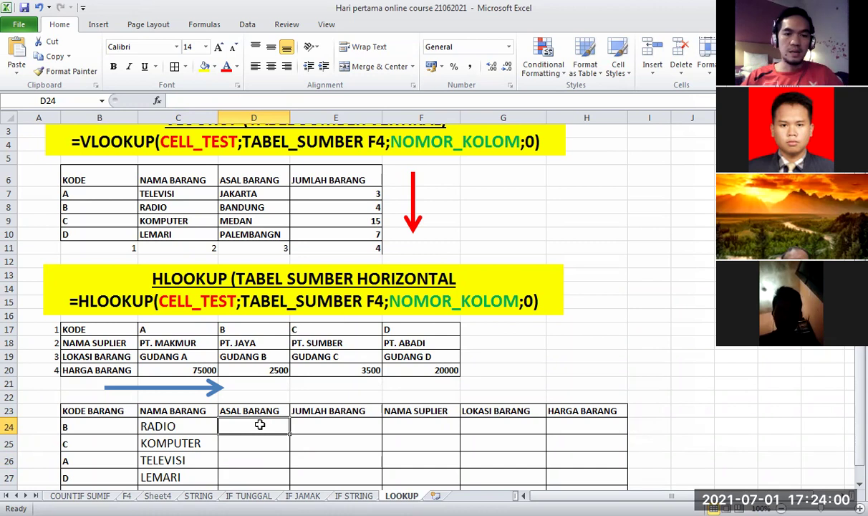
pyautogui.click(275, 456)
pyautogui.click(259, 426)
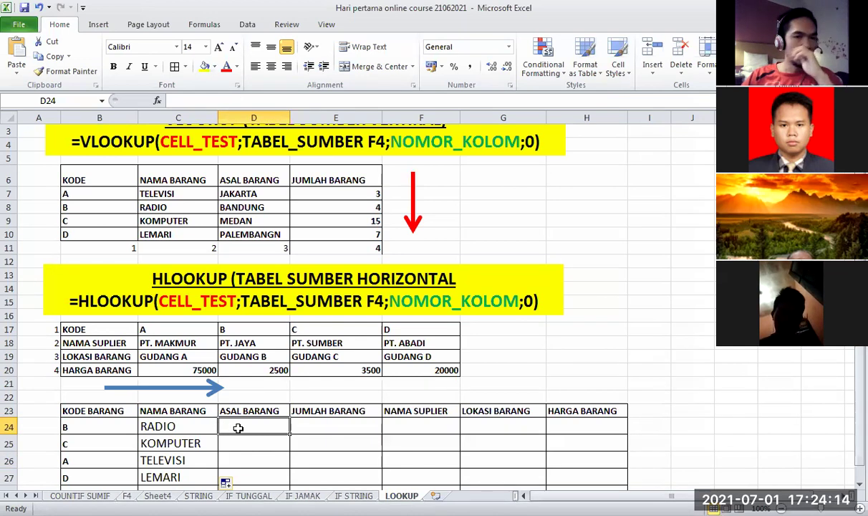
pyautogui.moveTo(100, 329); pyautogui.dragTo(405, 373)
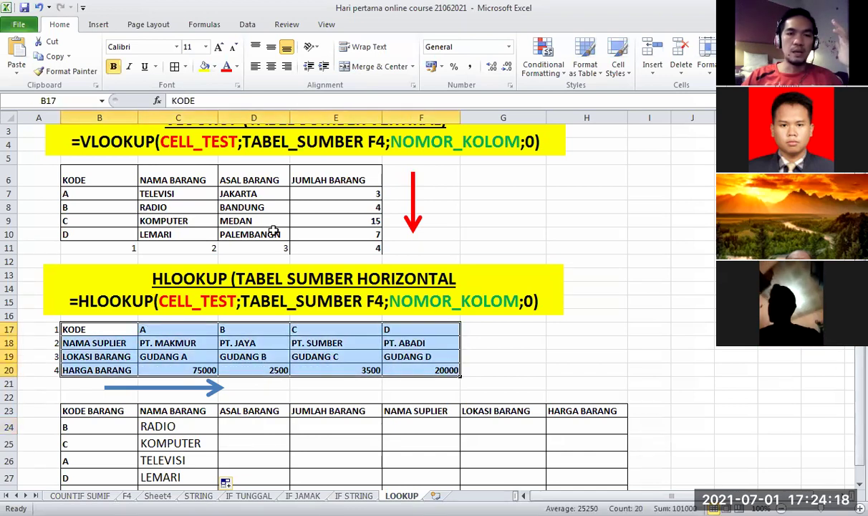
pyautogui.moveTo(86, 179); pyautogui.dragTo(360, 230)
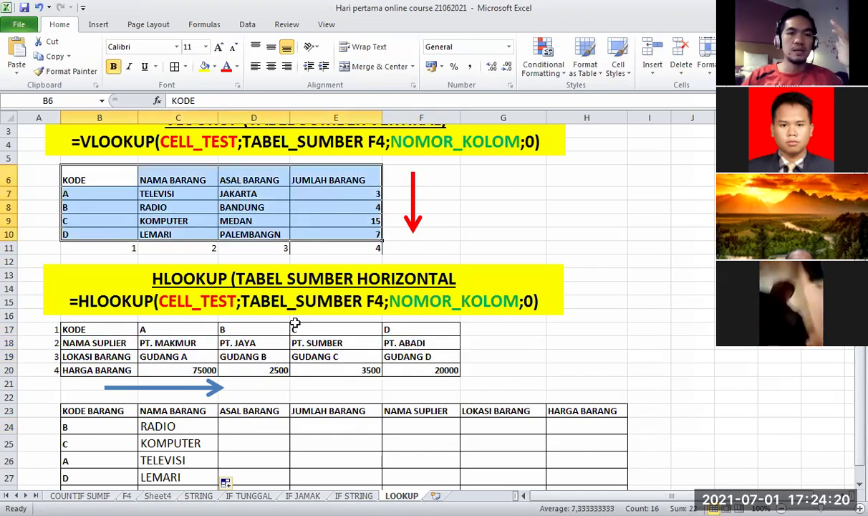
pyautogui.click(250, 438)
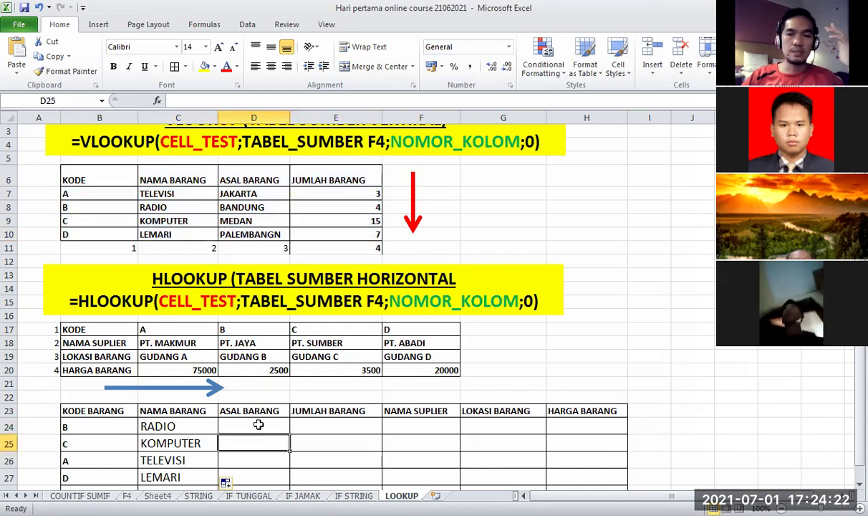
pyautogui.moveTo(86, 175); pyautogui.dragTo(302, 231)
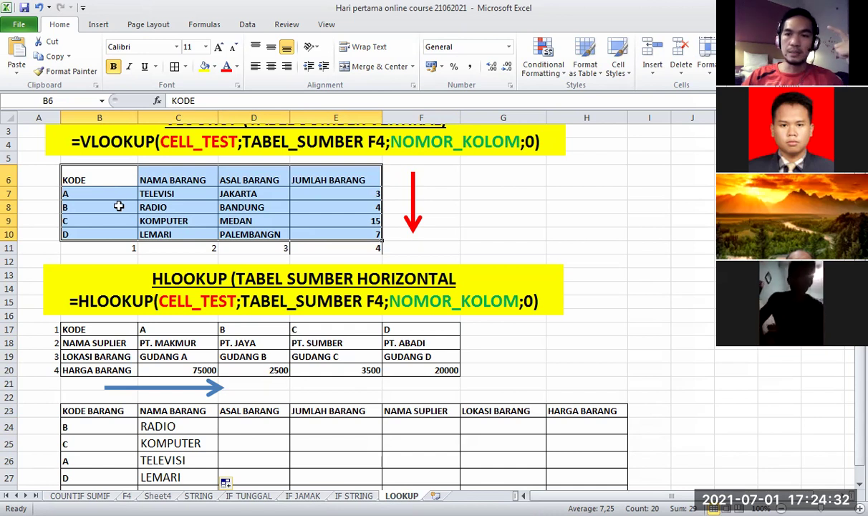
pyautogui.scroll(1, 119, 206)
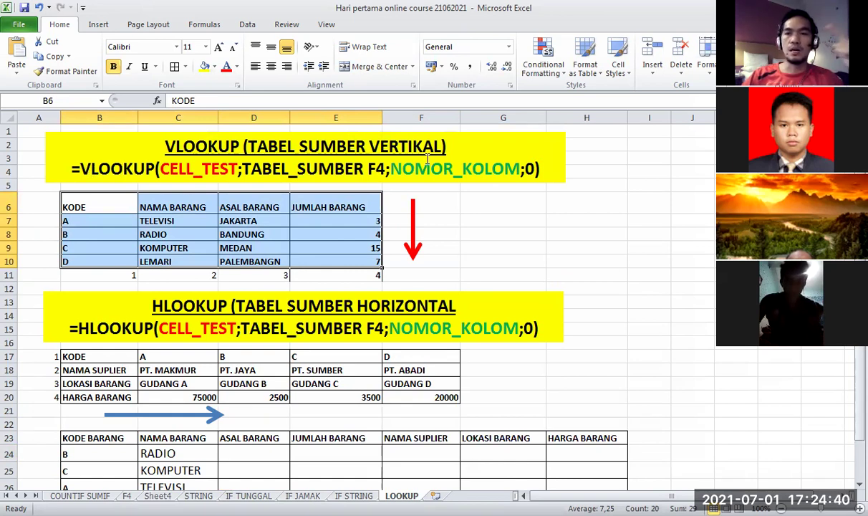
pyautogui.scroll(-1, 336, 234)
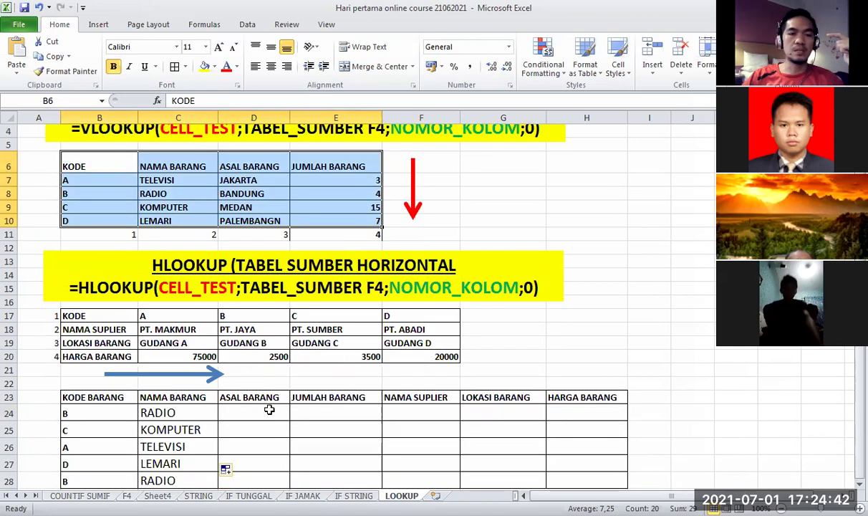
# Step: Begin a VLOOKUP formula in ASAL BARANG cell D24 with the item code in B24 as the lookup value
pyautogui.click(269, 408)
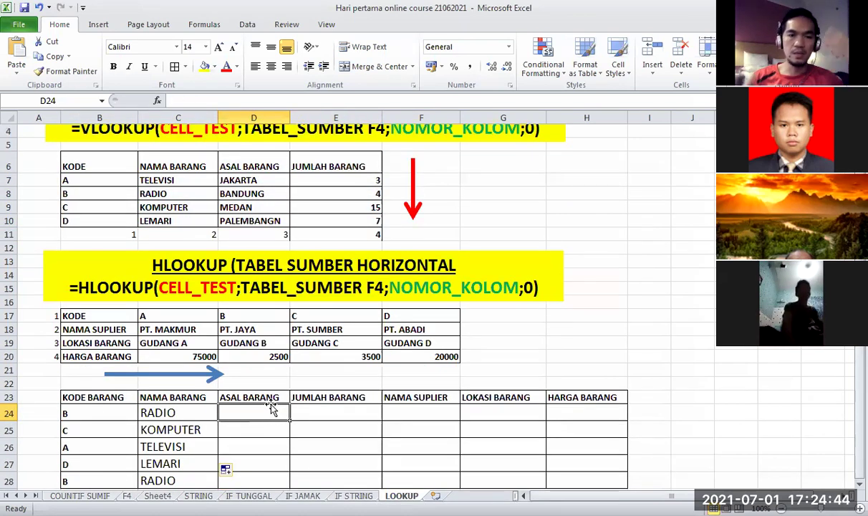
pyautogui.write('=V')
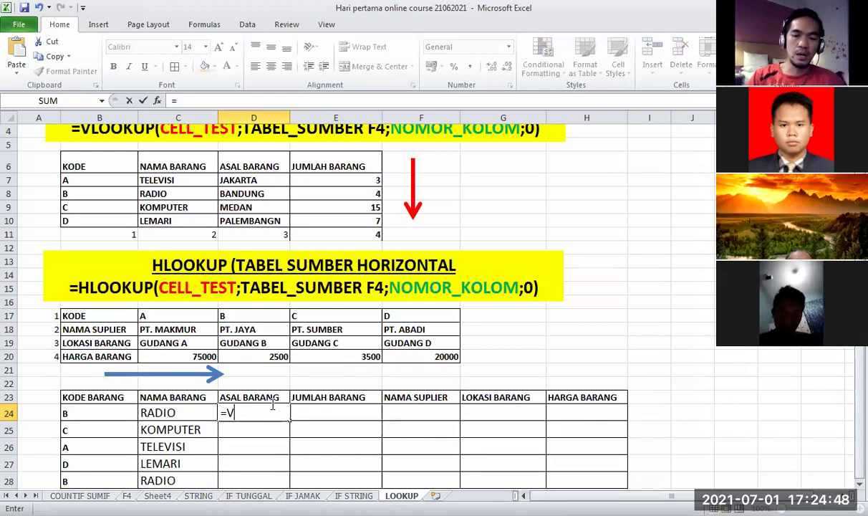
pyautogui.write('LOOKUP(')
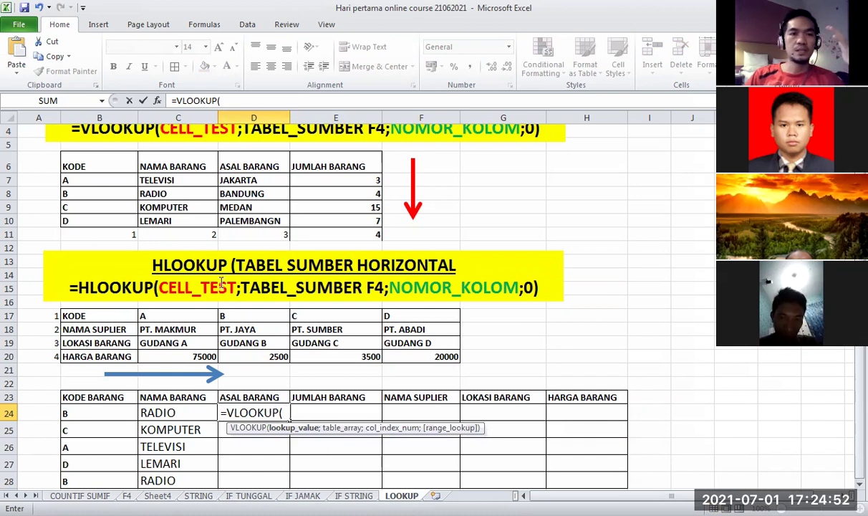
pyautogui.scroll(1, 122, 169)
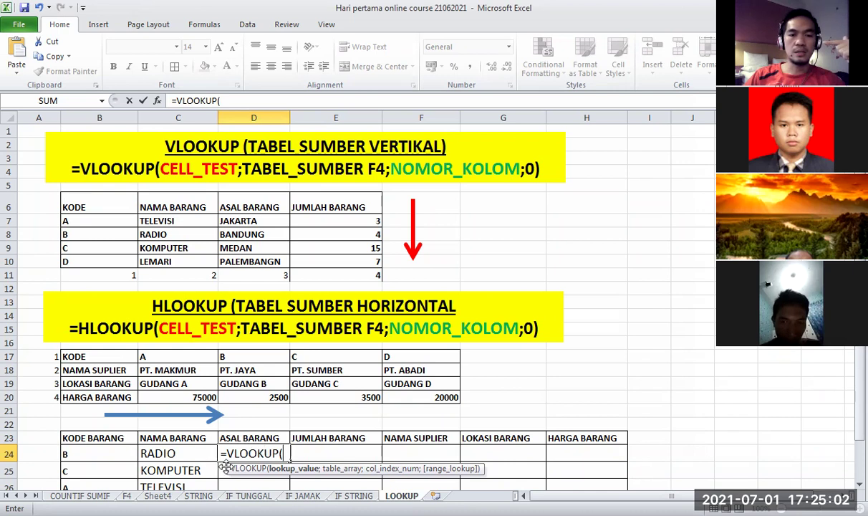
pyautogui.click(93, 453)
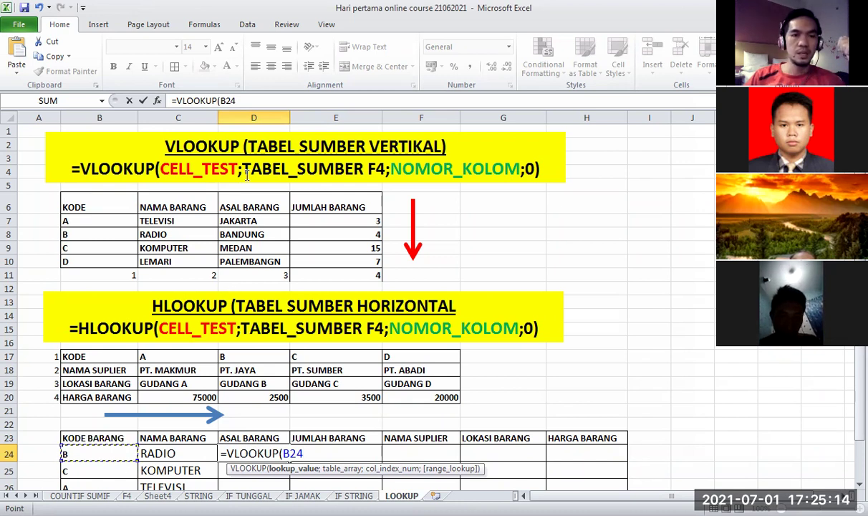
pyautogui.write(';')
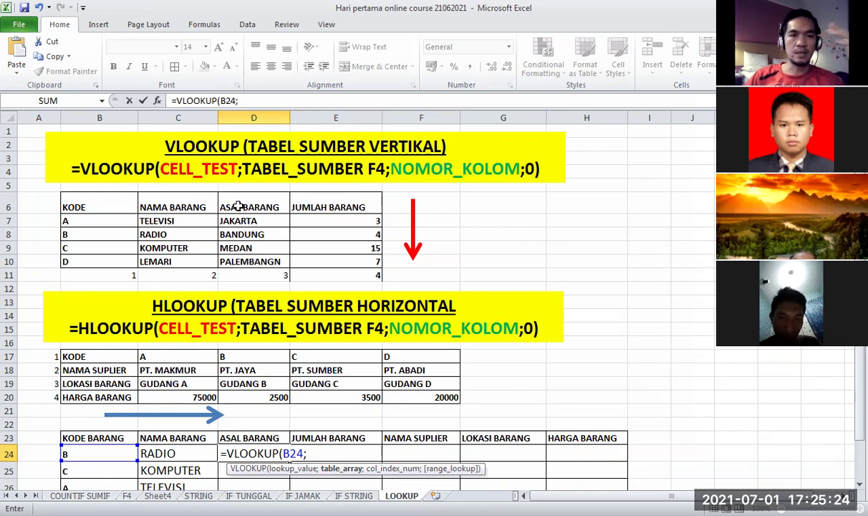
pyautogui.click(94, 201)
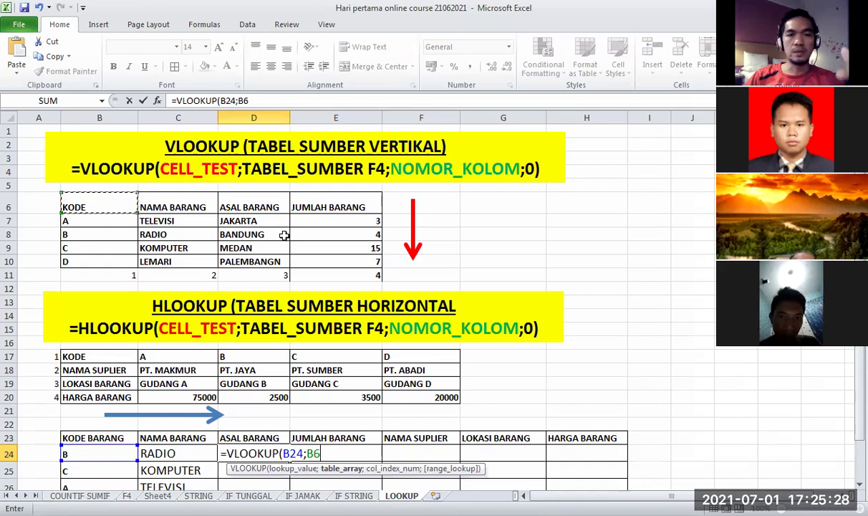
pyautogui.keyDown('shift'); pyautogui.click(363, 262); pyautogui.keyUp('shift')
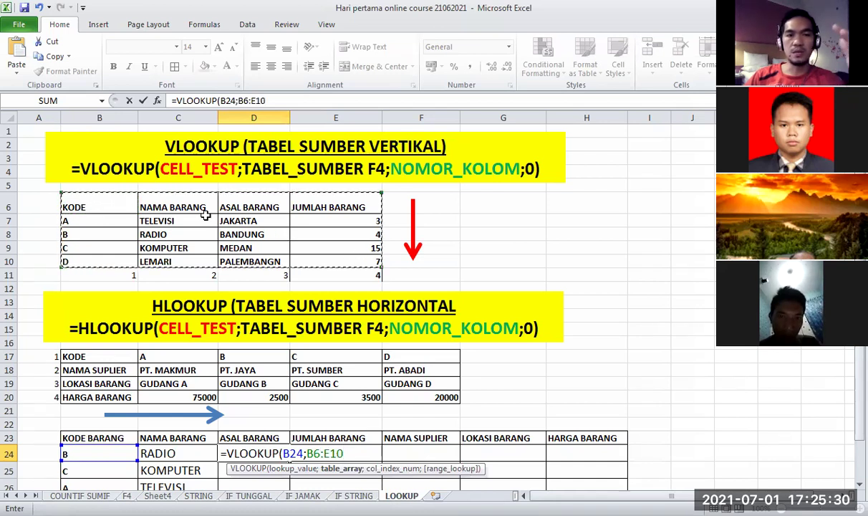
pyautogui.click(169, 246)
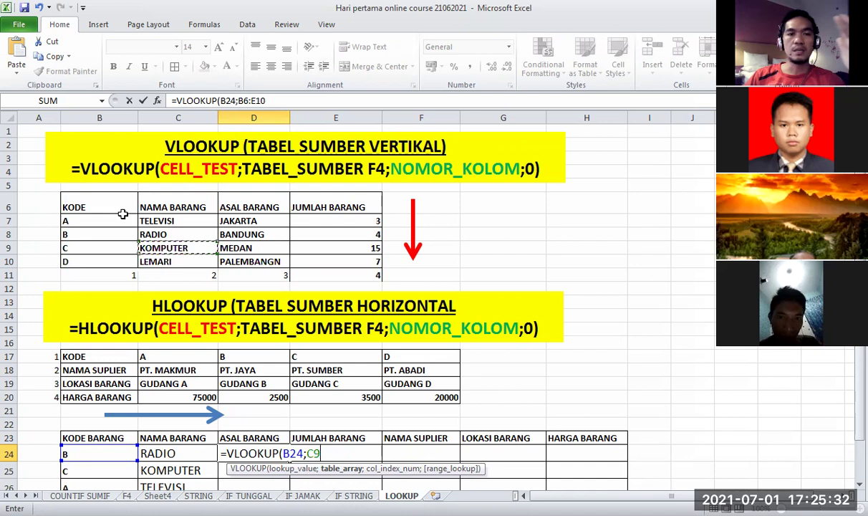
pyautogui.click(89, 205)
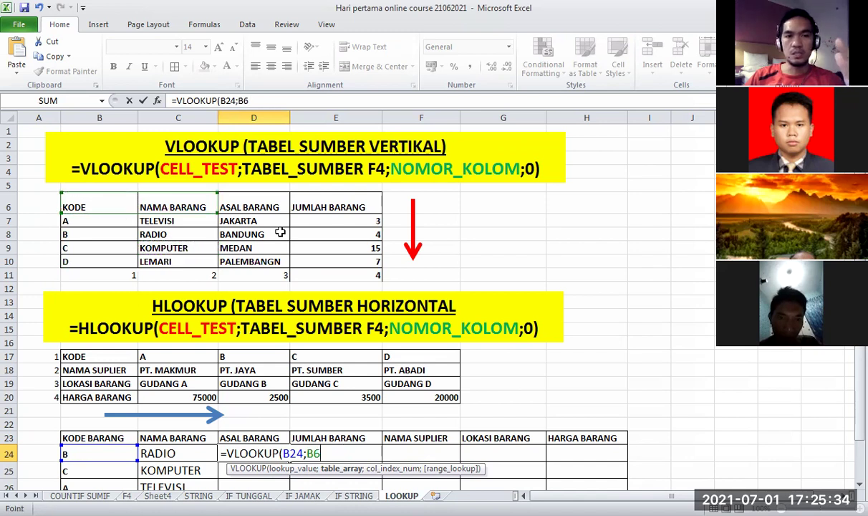
pyautogui.keyDown('shift'); pyautogui.click(330, 250); pyautogui.keyUp('shift')
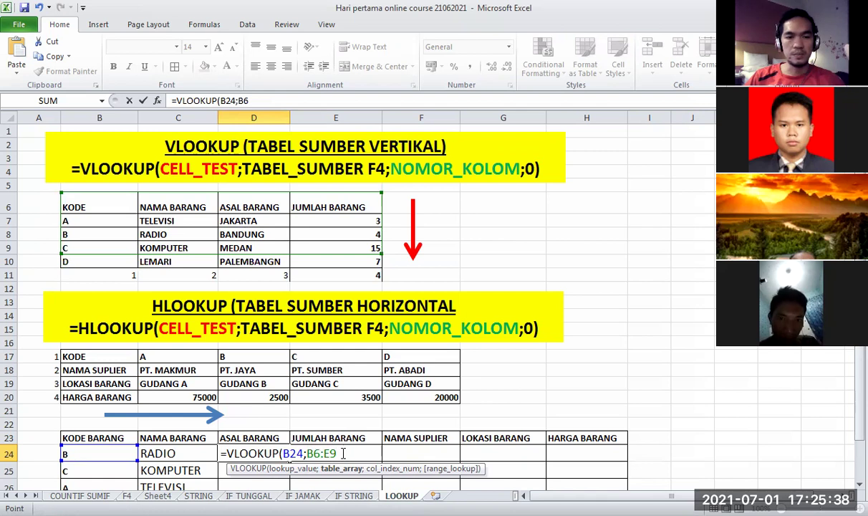
pyautogui.press('BackSpace')
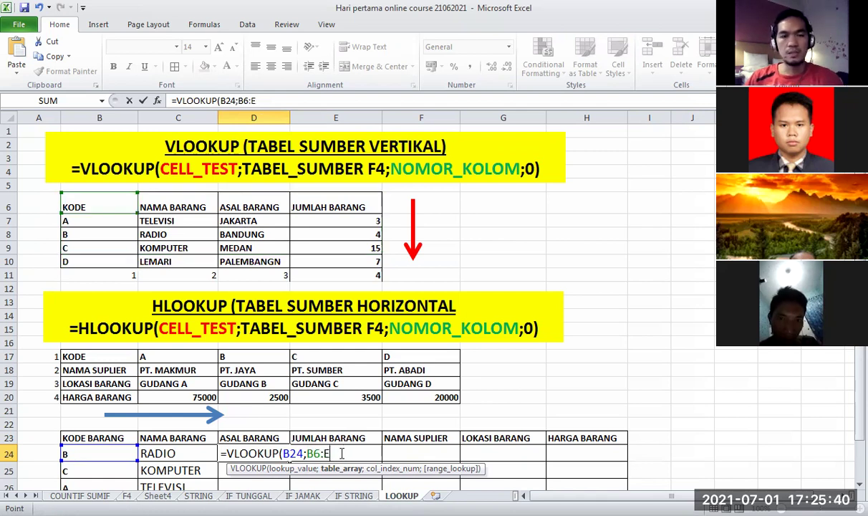
pyautogui.press('BackSpace')
pyautogui.press('BackSpace')
pyautogui.press('BackSpace')
pyautogui.press('BackSpace')
# Step: Add the vertical source table B6:E10 as the D24 formula's table array, locked as the absolute reference $B$6:$E$10
pyautogui.moveTo(116, 202); pyautogui.dragTo(192, 209)
pyautogui.moveTo(342, 255); pyautogui.dragTo(344, 255)
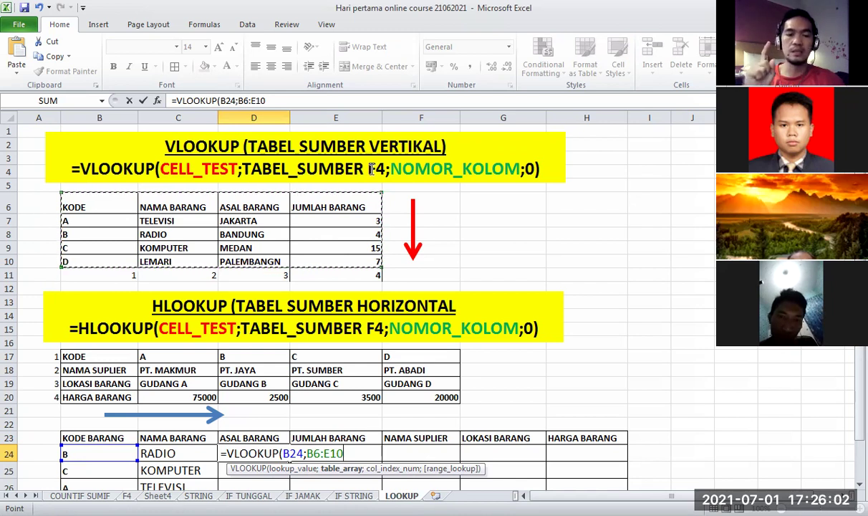
pyautogui.press('F4')
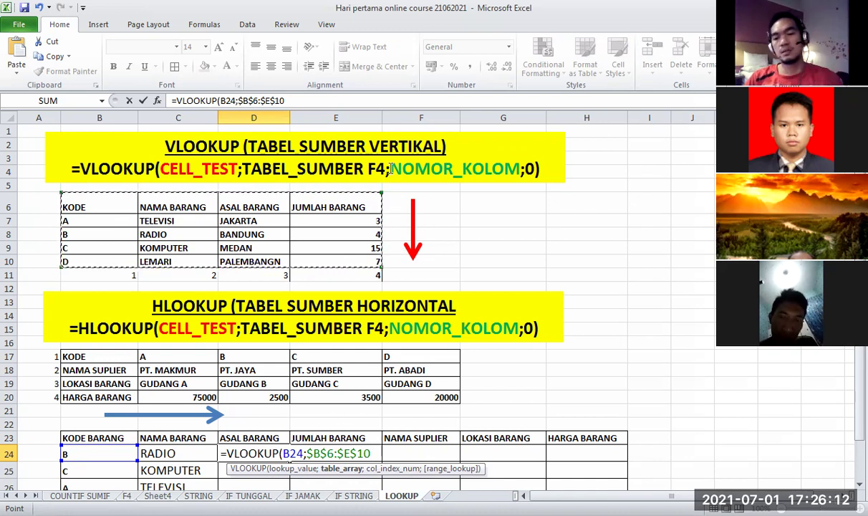
pyautogui.write(';')
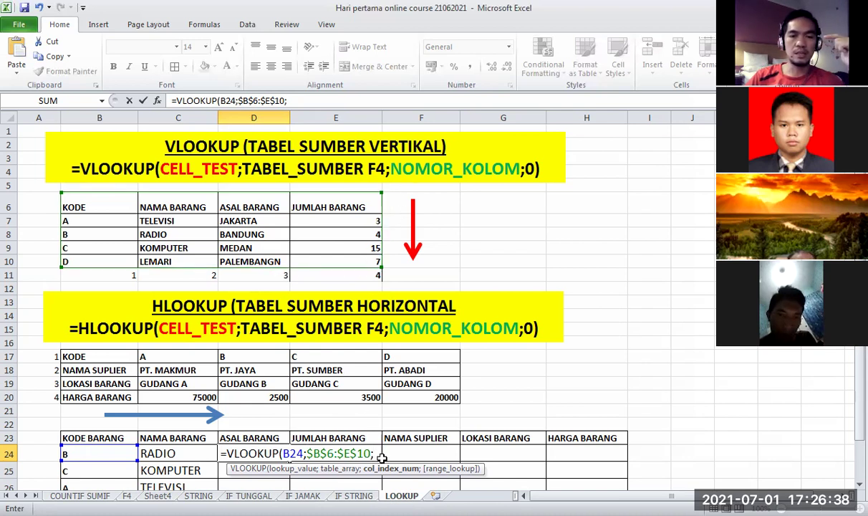
# Step: Complete the D24 formula with column number 3 and match type 0, giving =VLOOKUP(B24;$B$6:$E$10;3;0)
pyautogui.write('3')
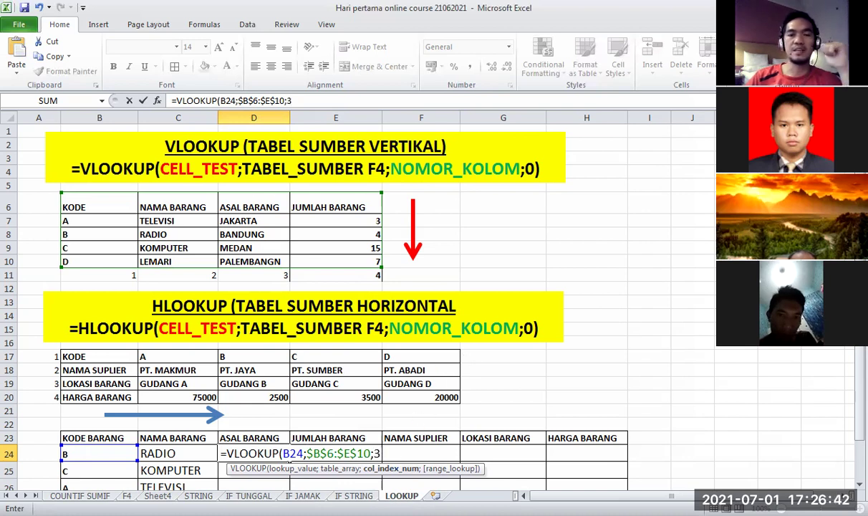
pyautogui.scroll(-1, 388, 469)
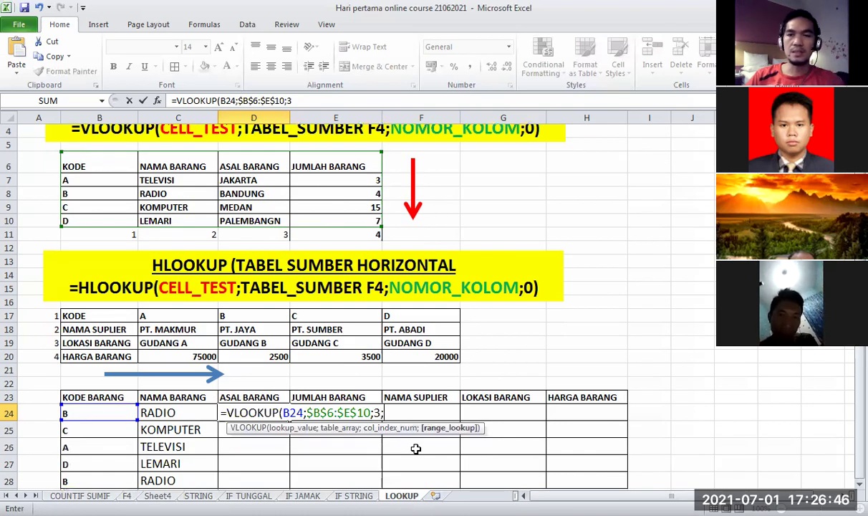
pyautogui.write(';0')
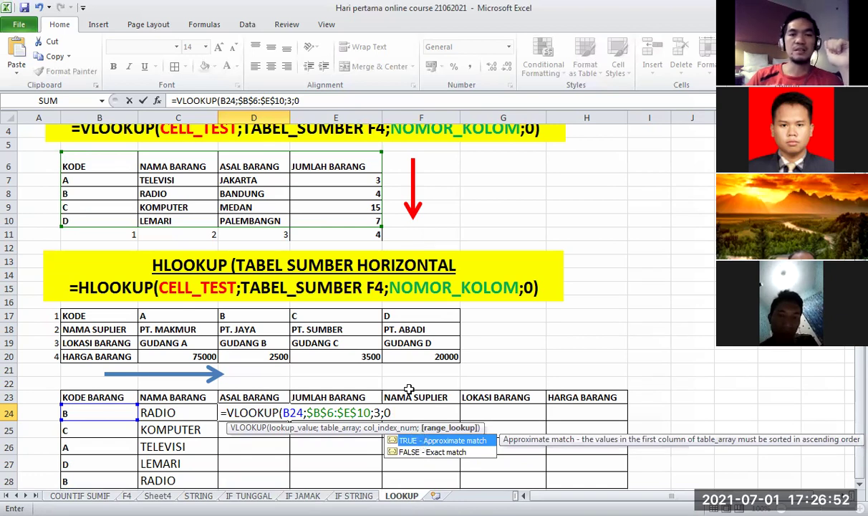
pyautogui.scroll(-6, 387, 186)
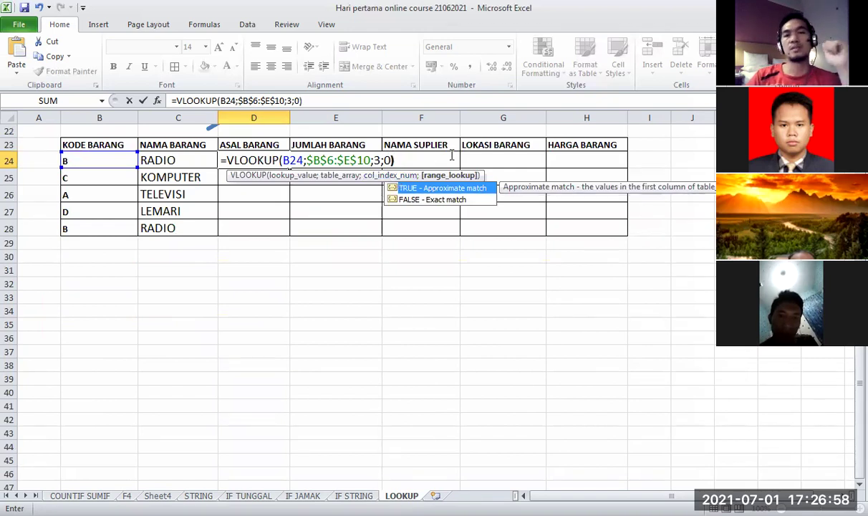
pyautogui.write(')')
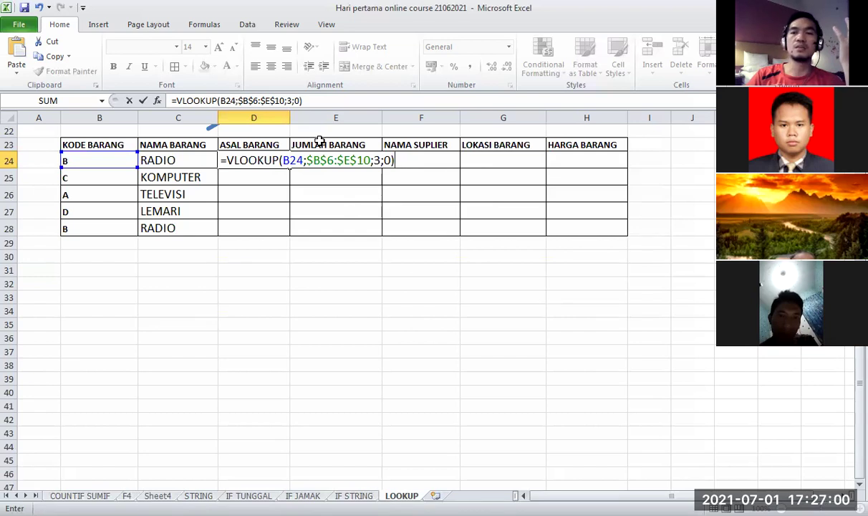
pyautogui.press('Return')
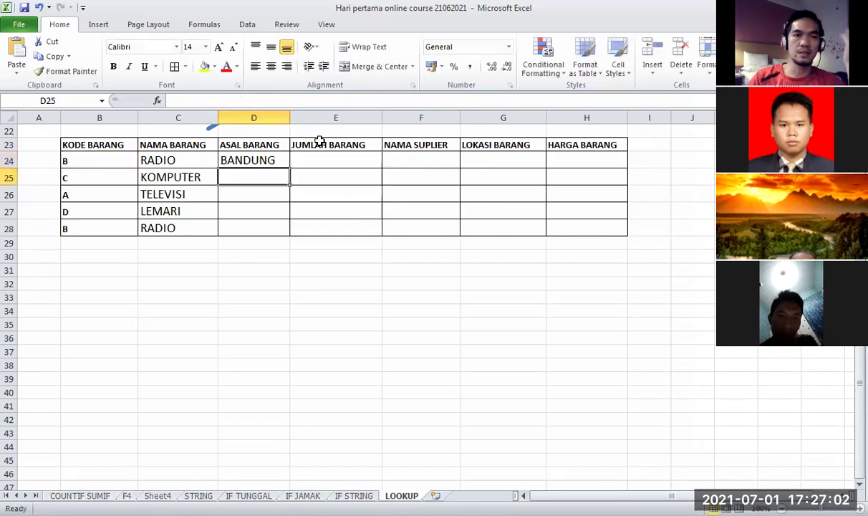
# Step: Copy the ASAL BARANG formula from D24 down through D28 and deselect the filled range
pyautogui.click(261, 159)
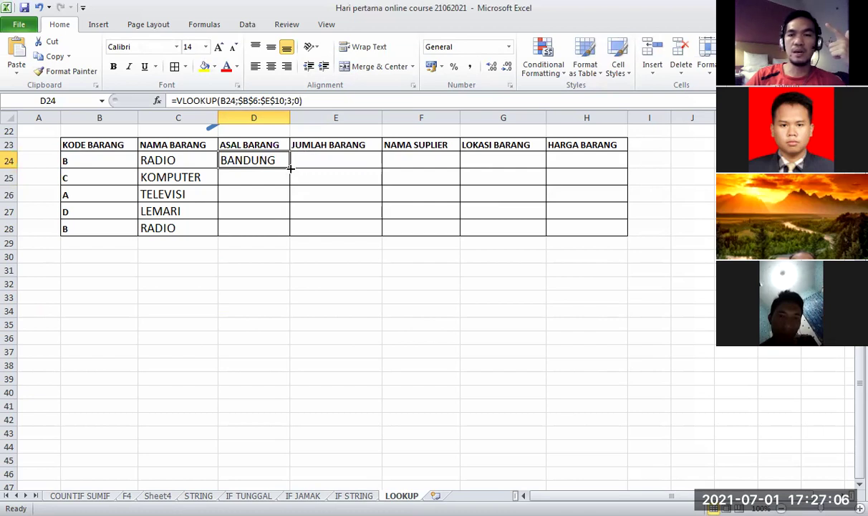
pyautogui.moveTo(290, 180); pyautogui.dragTo(287, 233)
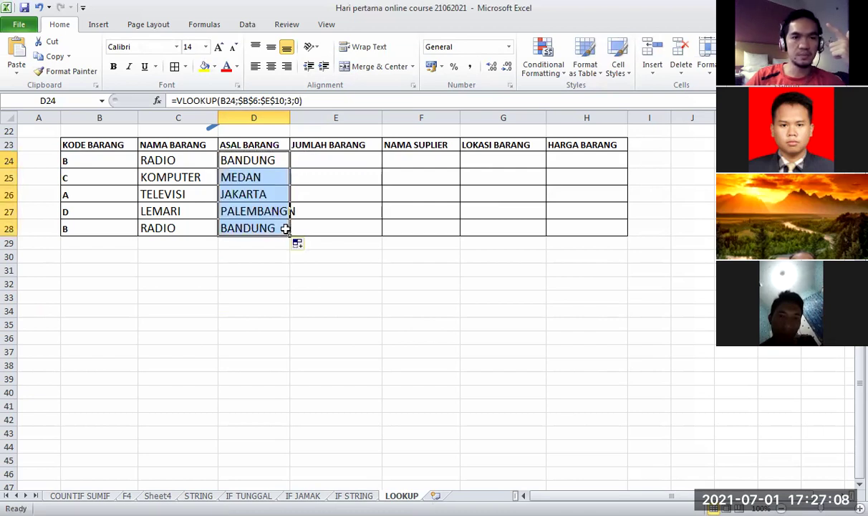
pyautogui.click(371, 211)
pyautogui.click(344, 269)
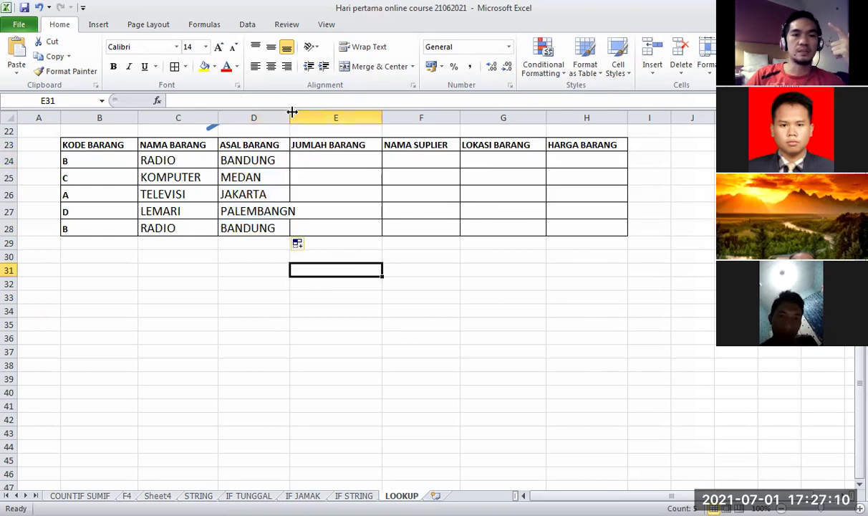
# Step: Widen the ASAL BARANG column D so its longest entry fits inside the cell
pyautogui.moveTo(310, 113); pyautogui.dragTo(306, 113)
pyautogui.scroll(3, 325, 215)
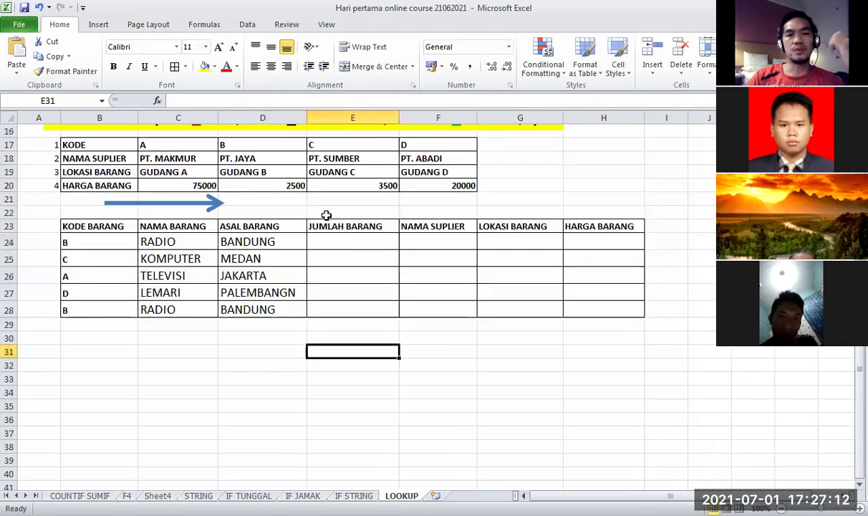
pyautogui.scroll(3, 326, 215)
pyautogui.scroll(-1, 326, 215)
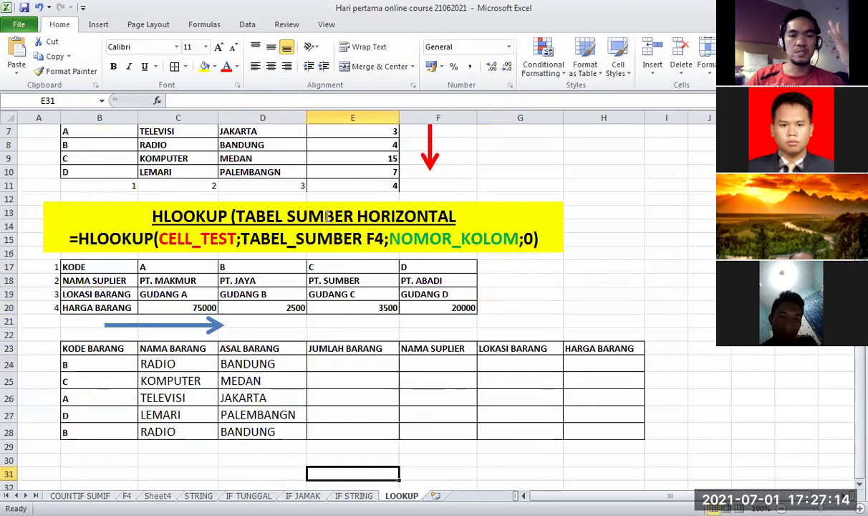
# Step: Clear the helper column numbers 1 to 4 from row 11 beneath the vertical source table
pyautogui.click(363, 364)
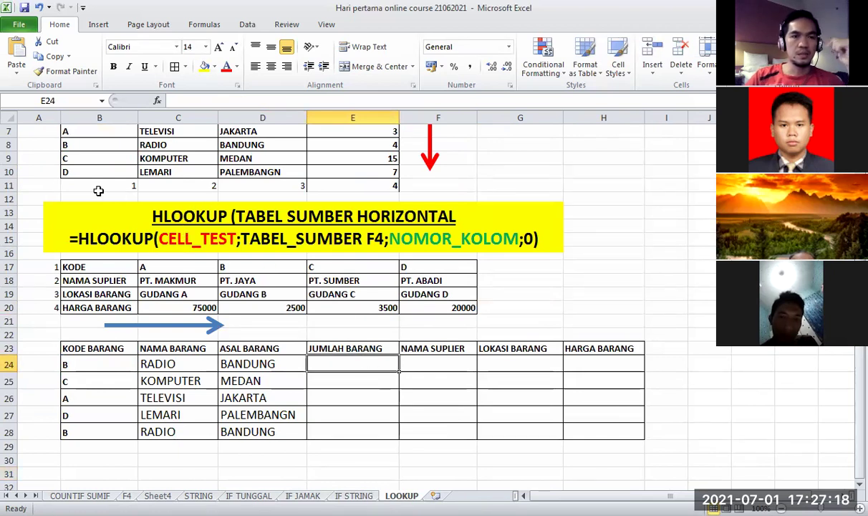
pyautogui.click(43, 186)
pyautogui.moveTo(61, 190); pyautogui.dragTo(464, 188)
pyautogui.click(537, 171)
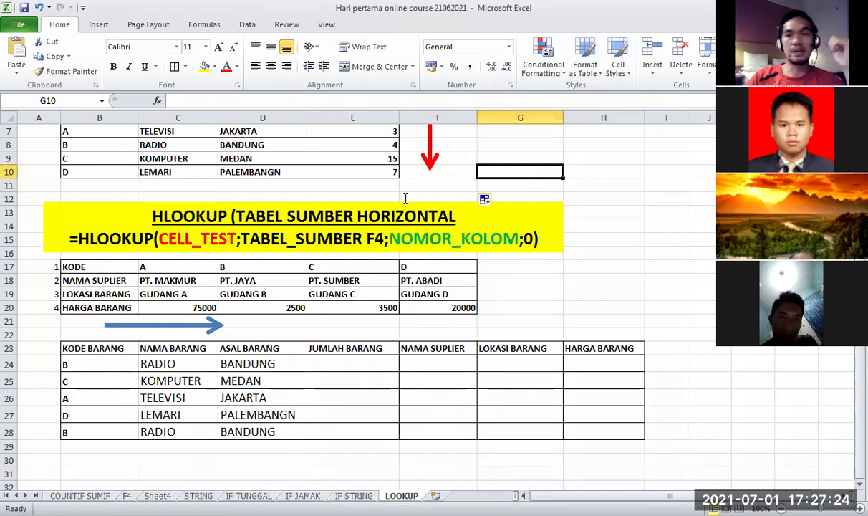
pyautogui.scroll(1, 393, 204)
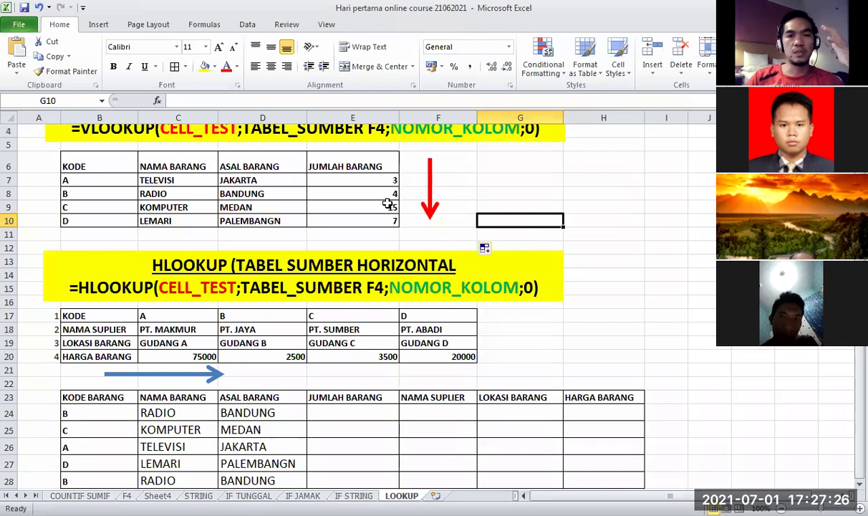
pyautogui.click(108, 235)
pyautogui.click(190, 235)
pyautogui.click(252, 231)
pyautogui.click(365, 230)
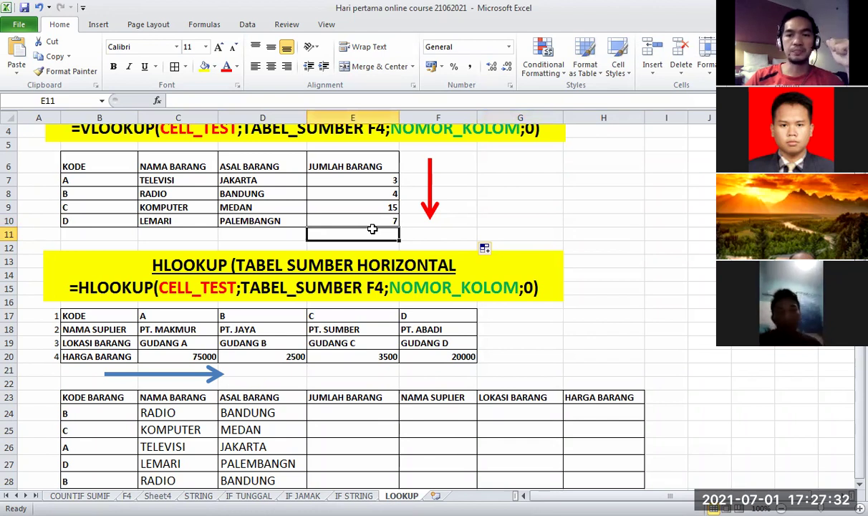
pyautogui.click(574, 192)
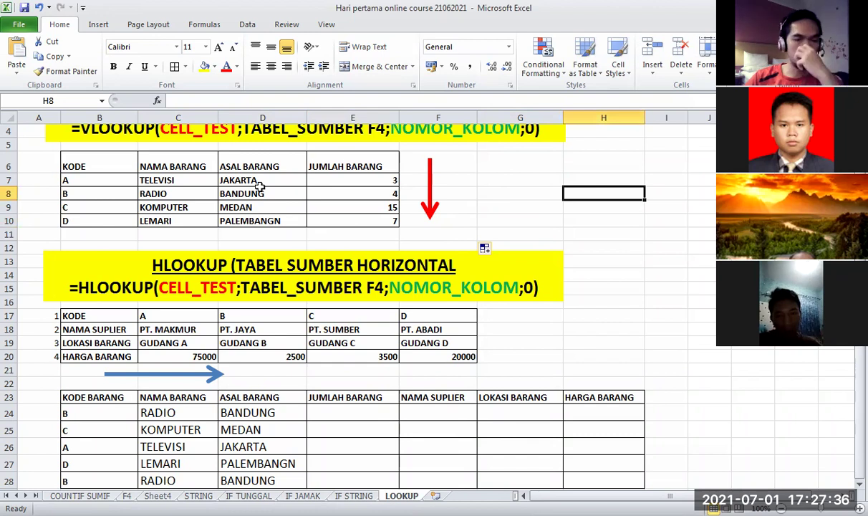
# Step: Begin a VLOOKUP formula in JUMLAH BARANG cell E24 with the item code in B24 as the lookup value
pyautogui.click(357, 413)
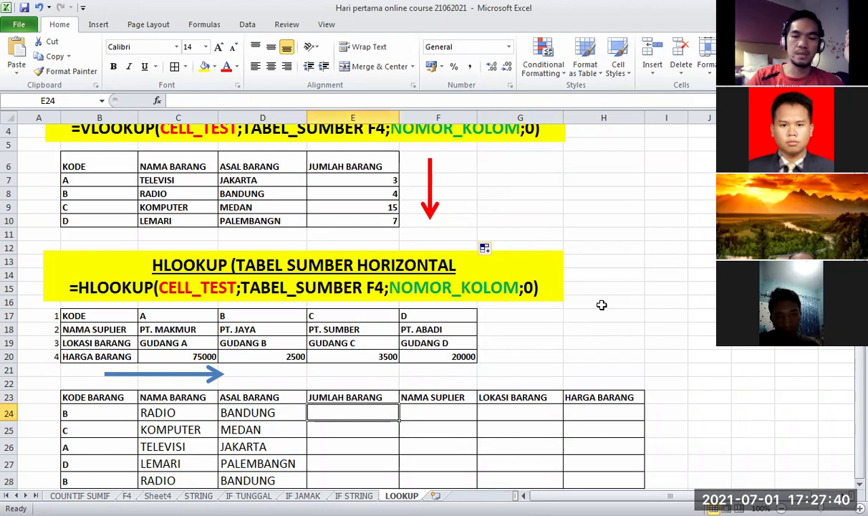
pyautogui.write('=')
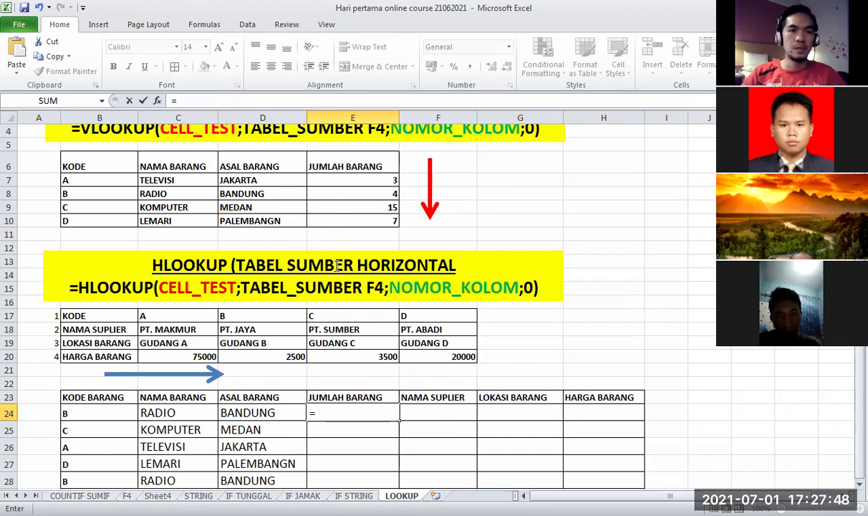
pyautogui.write('V')
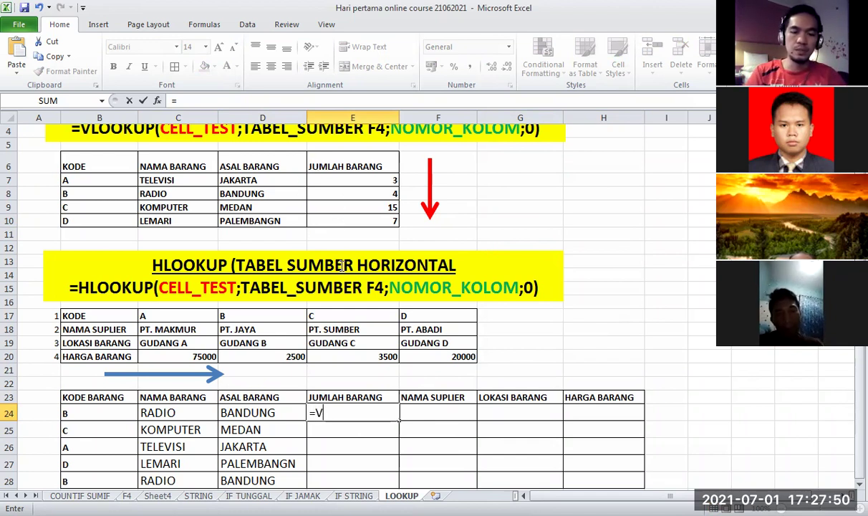
pyautogui.write('LOOKUP')
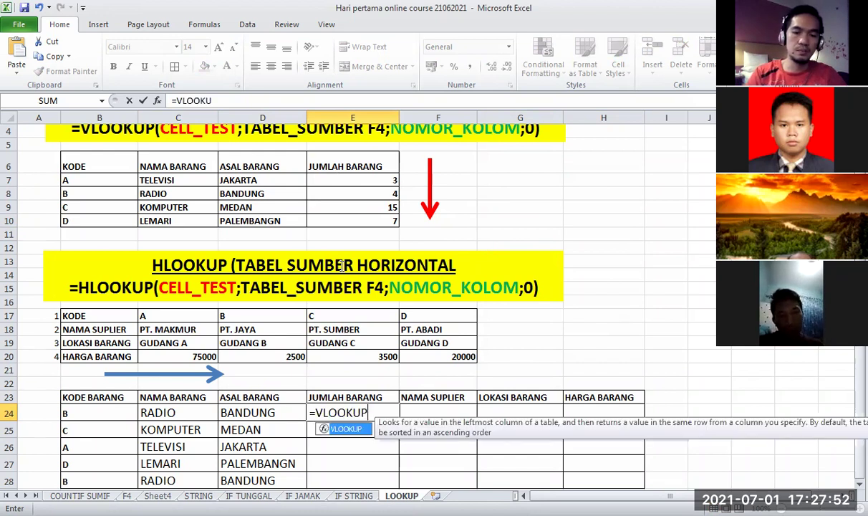
pyautogui.write('(')
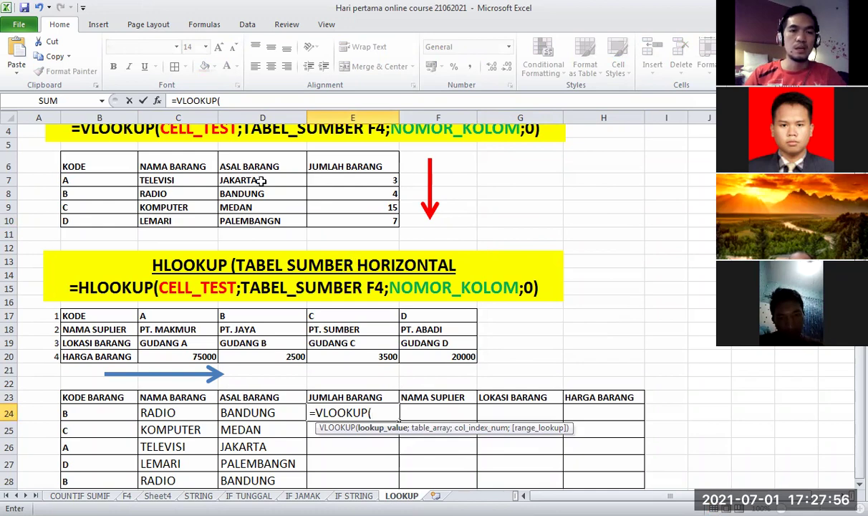
pyautogui.scroll(1, 205, 148)
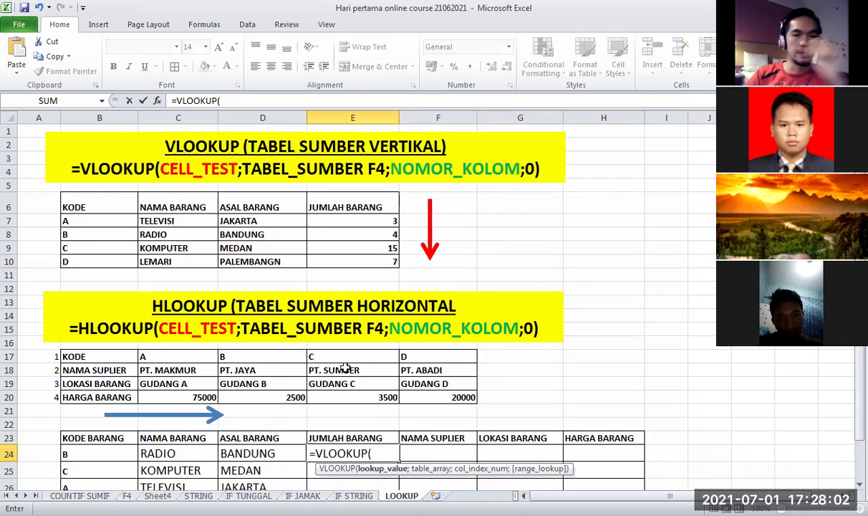
pyautogui.scroll(-3, 329, 343)
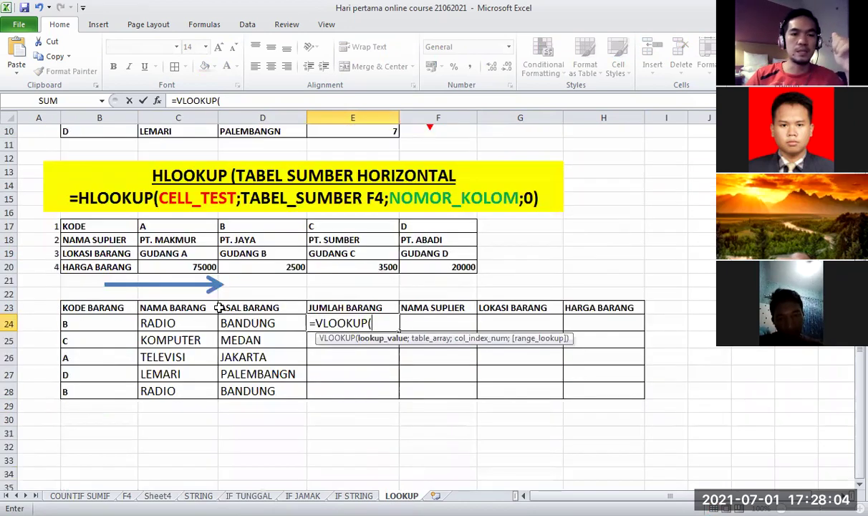
pyautogui.click(86, 325)
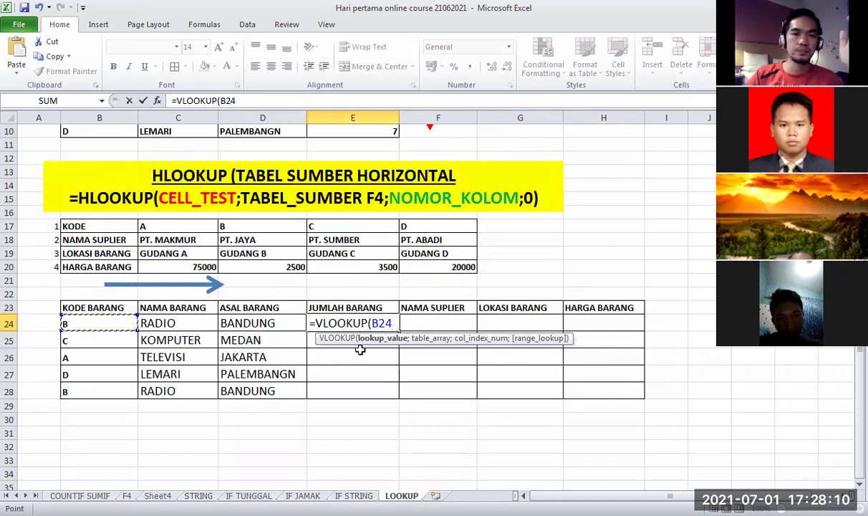
# Step: Add the vertical source table B6:E10 as the E24 formula's table array, locked as the absolute reference $B$6:$E$10
pyautogui.write(';')
pyautogui.scroll(3, 342, 323)
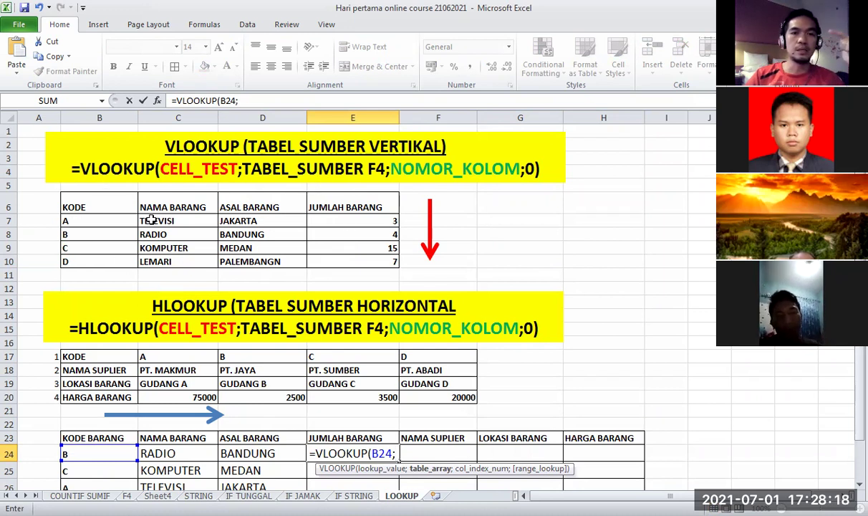
pyautogui.click(80, 201)
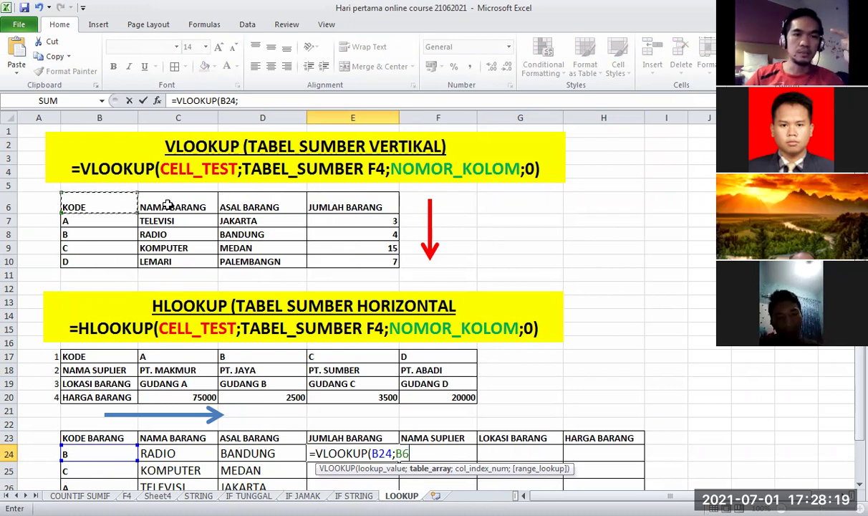
pyautogui.keyDown('shift'); pyautogui.click(361, 262); pyautogui.keyUp('shift')
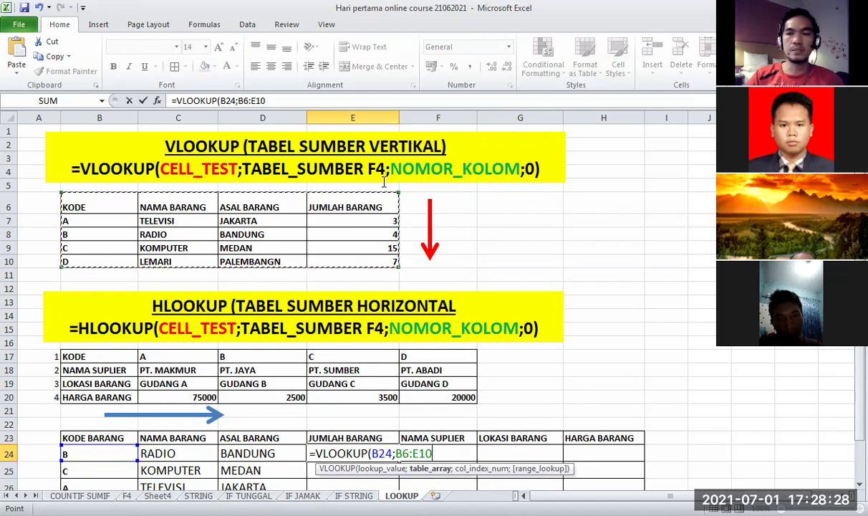
pyautogui.press('F4')
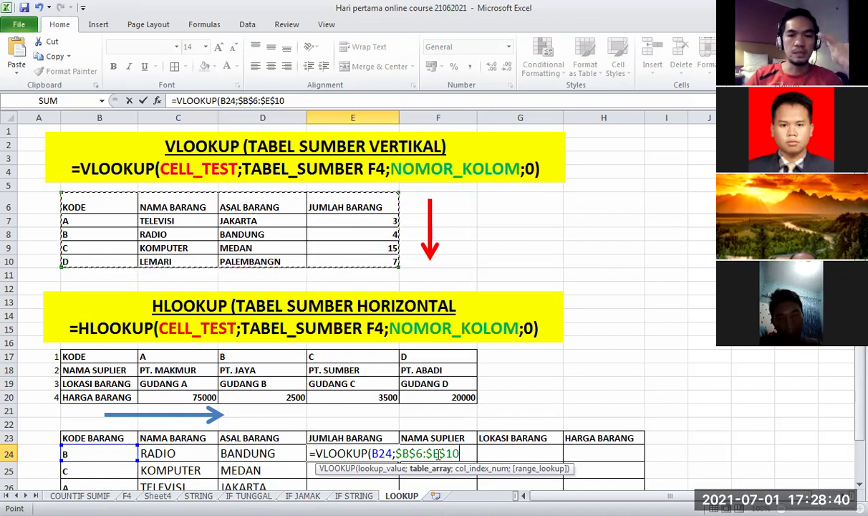
# Step: Complete the E24 formula with column number 4 and match type 0, giving =VLOOKUP(B24;$B$6:$E$10;4;0)
pyautogui.write(';4')
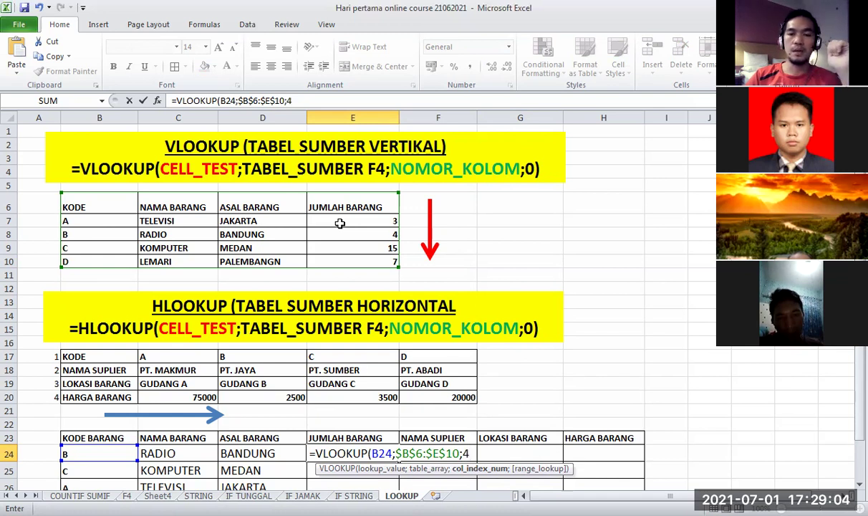
pyautogui.write(';0')
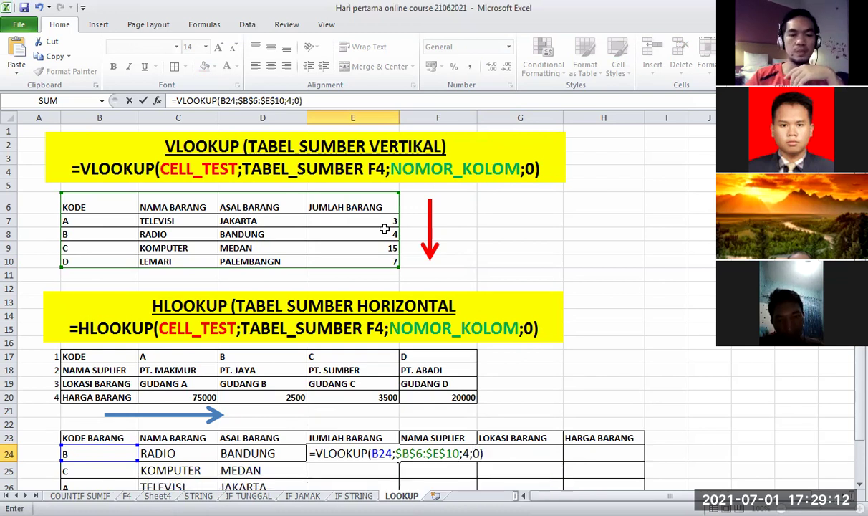
pyautogui.press('Return')
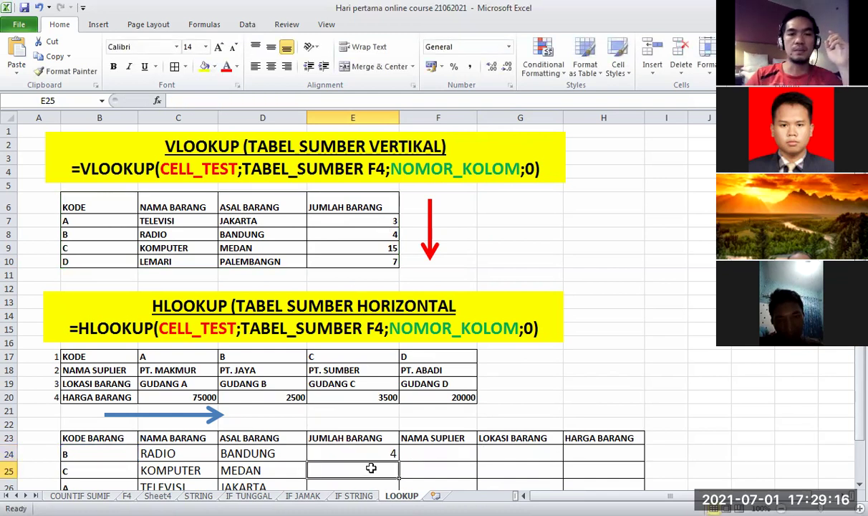
# Step: Check E24 against the source quantity in E8, and copy the JUMLAH BARANG formula from E24 down through E28
pyautogui.click(354, 452)
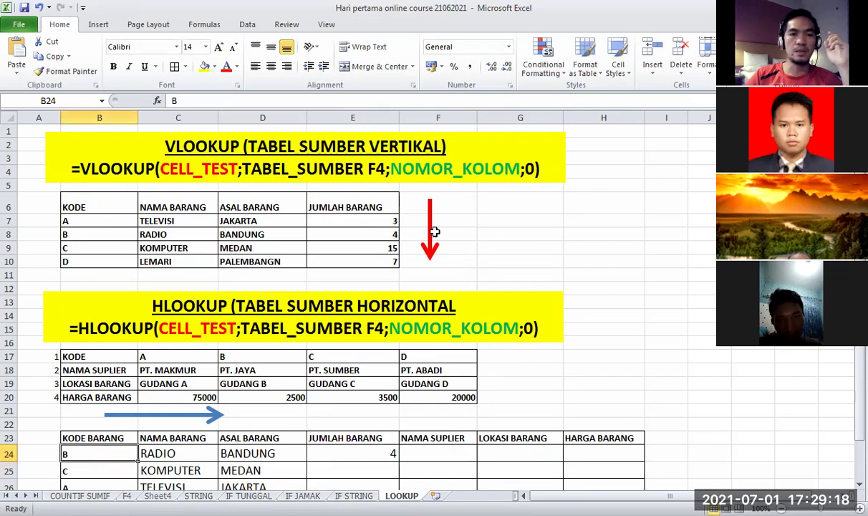
pyautogui.click(361, 230)
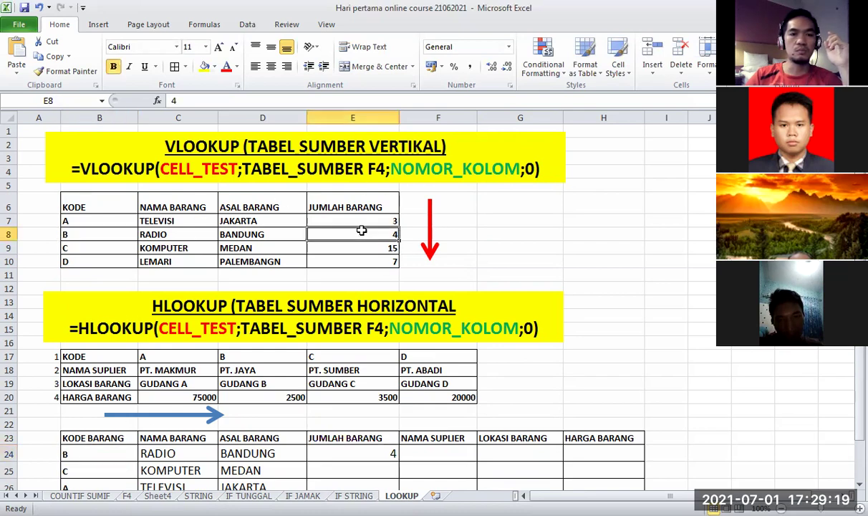
pyautogui.click(367, 451)
pyautogui.scroll(-2, 395, 424)
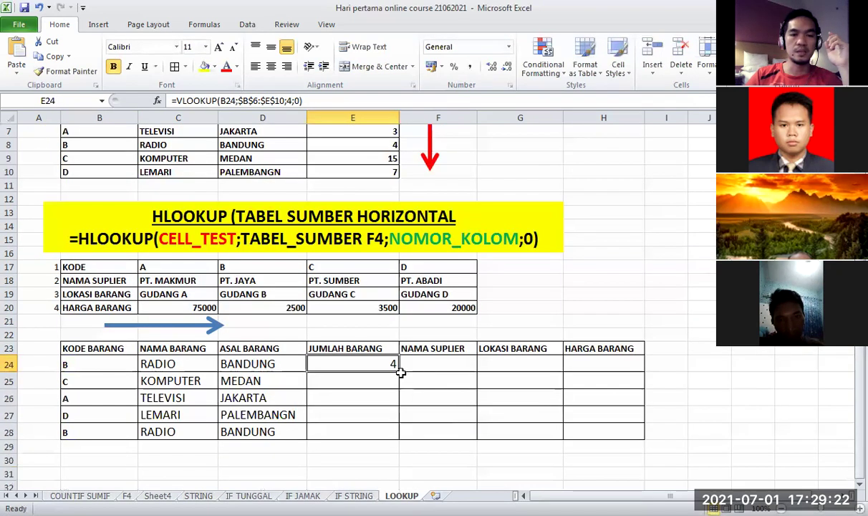
pyautogui.moveTo(398, 373); pyautogui.dragTo(395, 433)
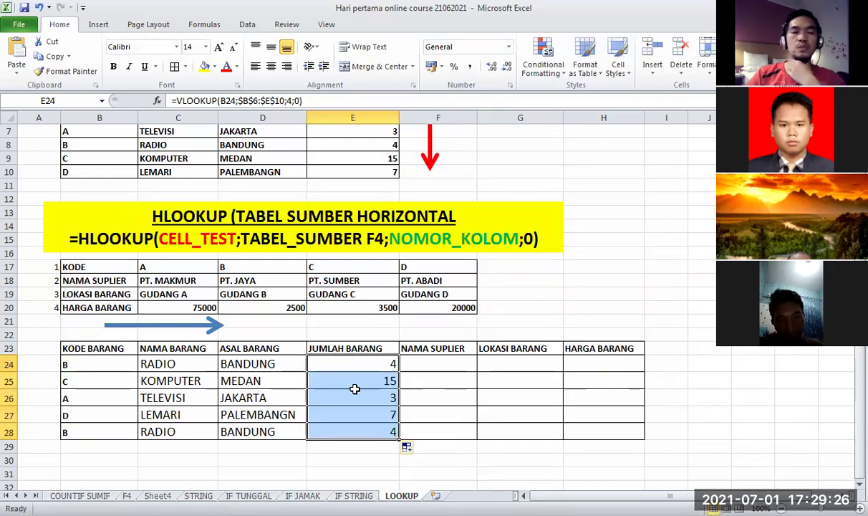
# Step: Review the VLOOKUP formulas in E24 and C24 against the vertical source table and its KODE column
pyautogui.scroll(2, 355, 389)
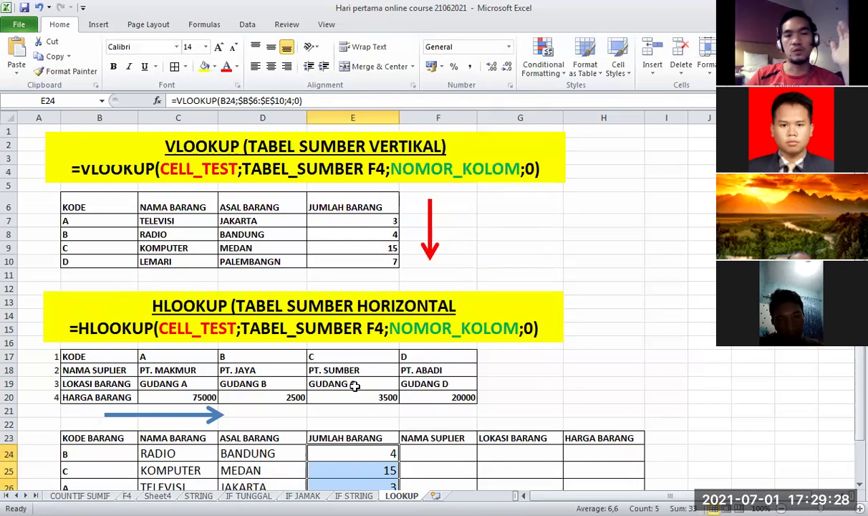
pyautogui.scroll(-1, 355, 386)
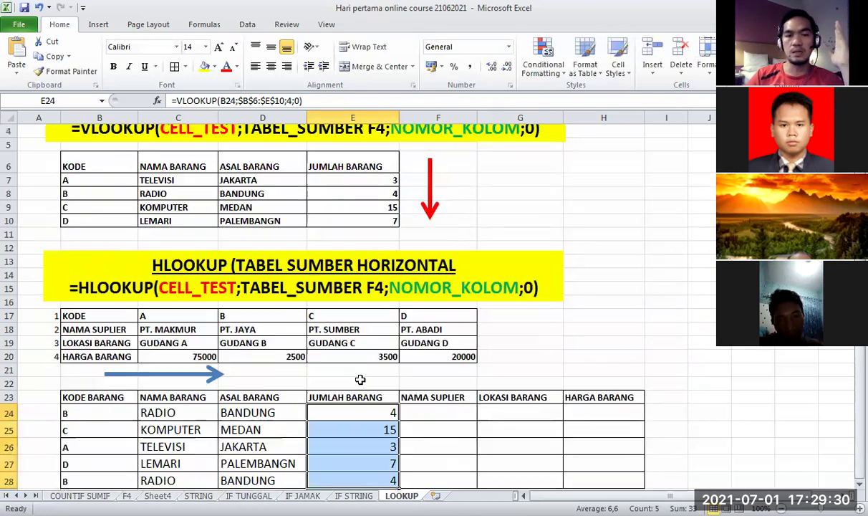
pyautogui.click(362, 413)
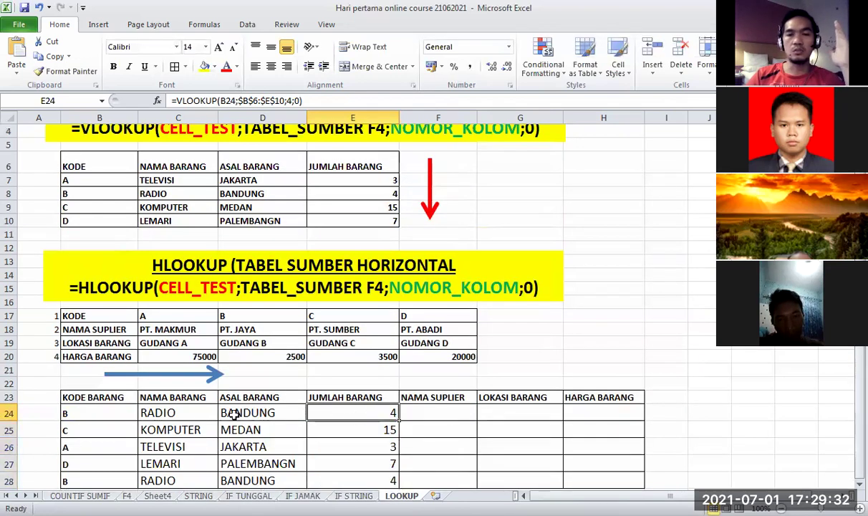
pyautogui.click(192, 413)
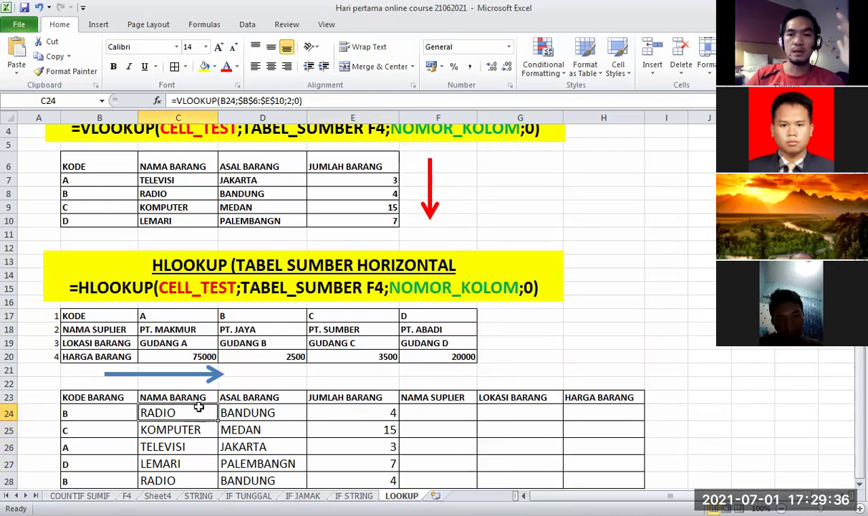
pyautogui.scroll(1, 199, 406)
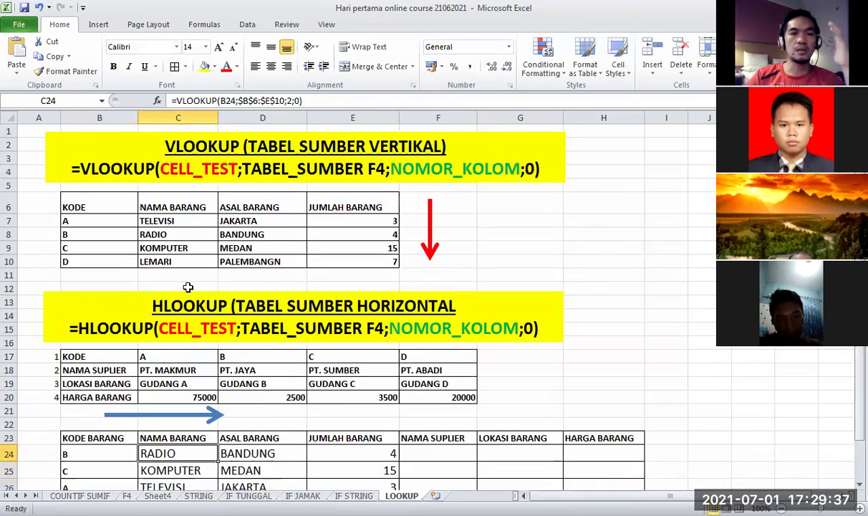
pyautogui.click(121, 205)
pyautogui.hotkey('ctrl', 'b')
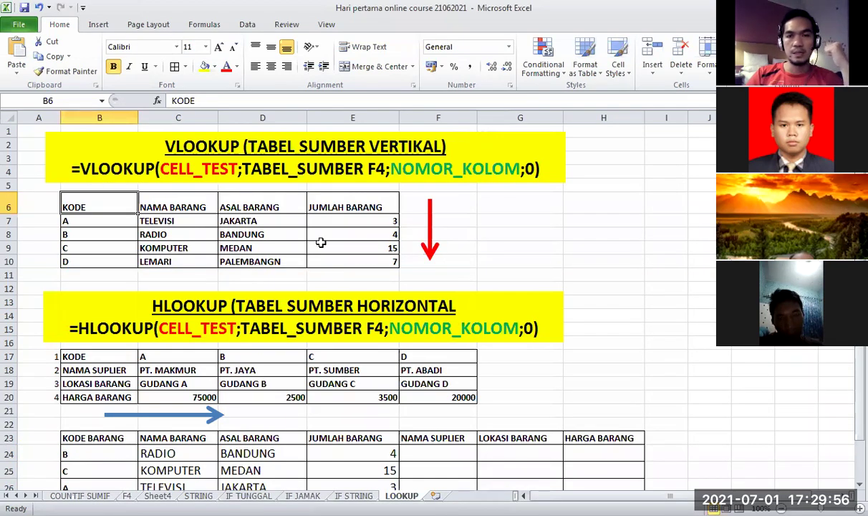
pyautogui.scroll(-1, 321, 243)
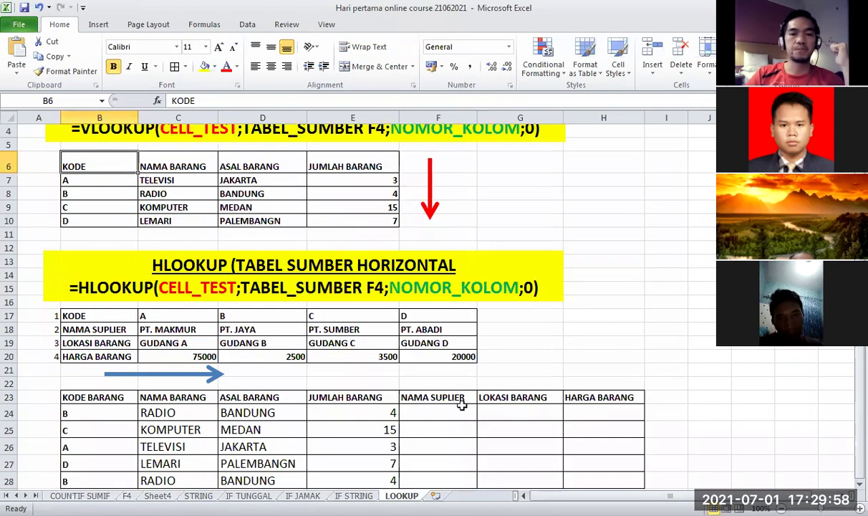
# Step: Examine the horizontal source table B17:F20 and its KODE row as the lookup source for the NAMA SUPLIER cell F24
pyautogui.click(431, 414)
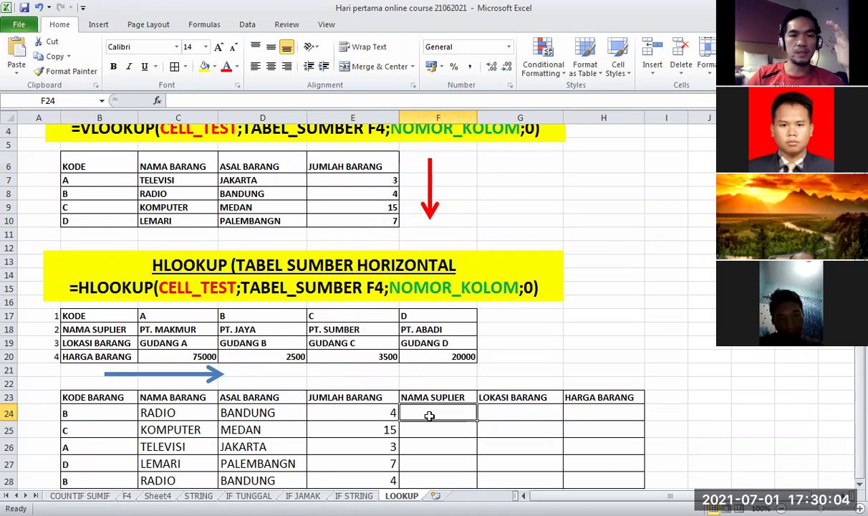
pyautogui.scroll(-2, 429, 416)
pyautogui.scroll(-1, 429, 416)
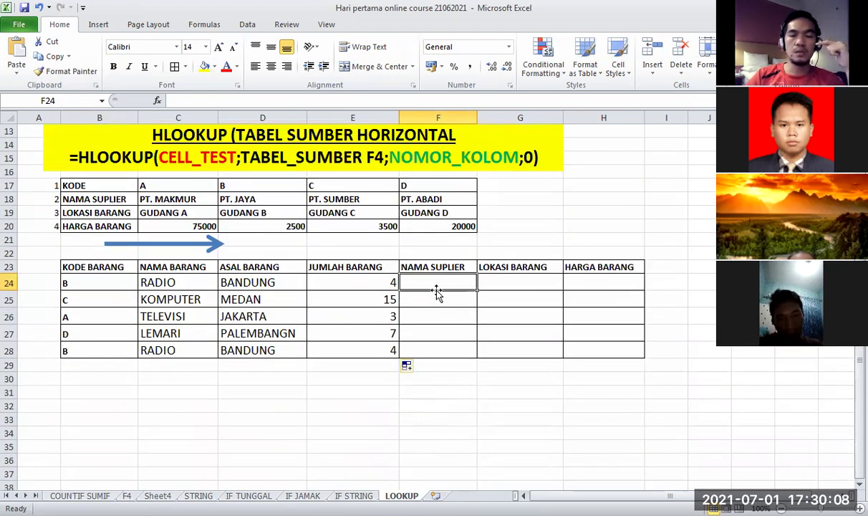
pyautogui.moveTo(86, 185); pyautogui.dragTo(426, 224)
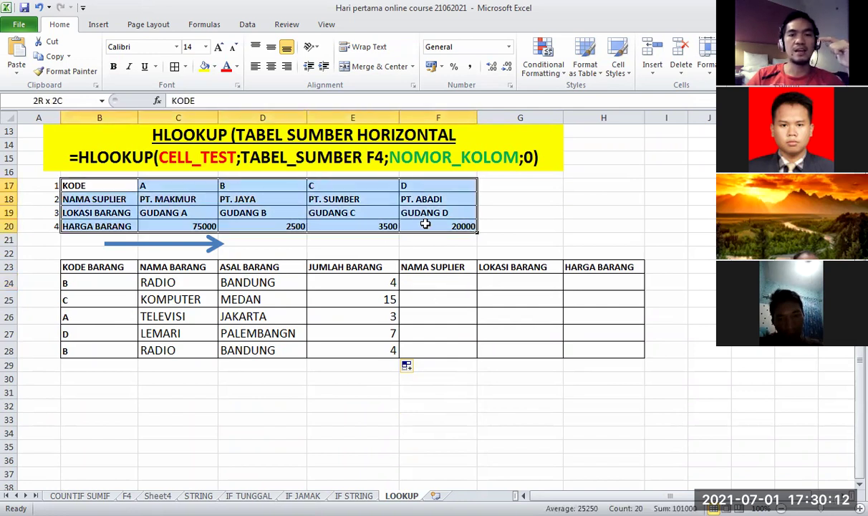
pyautogui.click(430, 281)
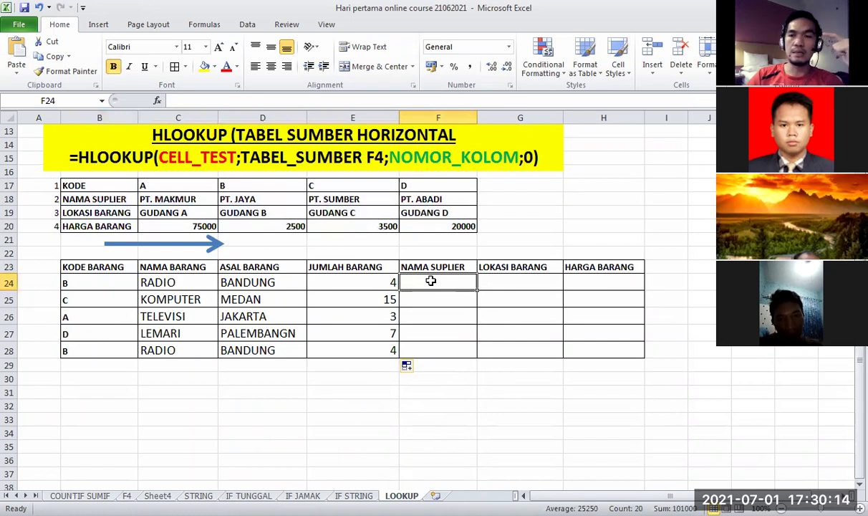
pyautogui.click(101, 185)
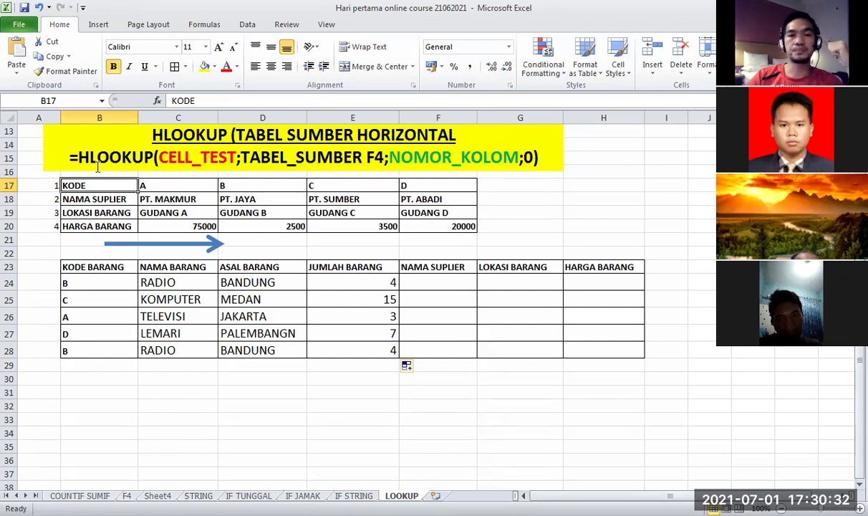
# Step: Start the NAMA SUPLIER formula in F24 as an HLOOKUP with the item code in B24 as the lookup value
pyautogui.click(440, 282)
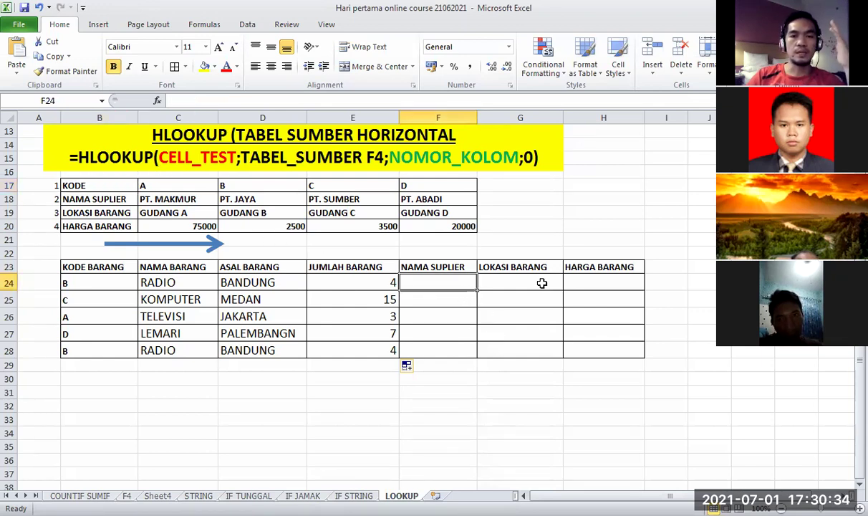
pyautogui.write('=')
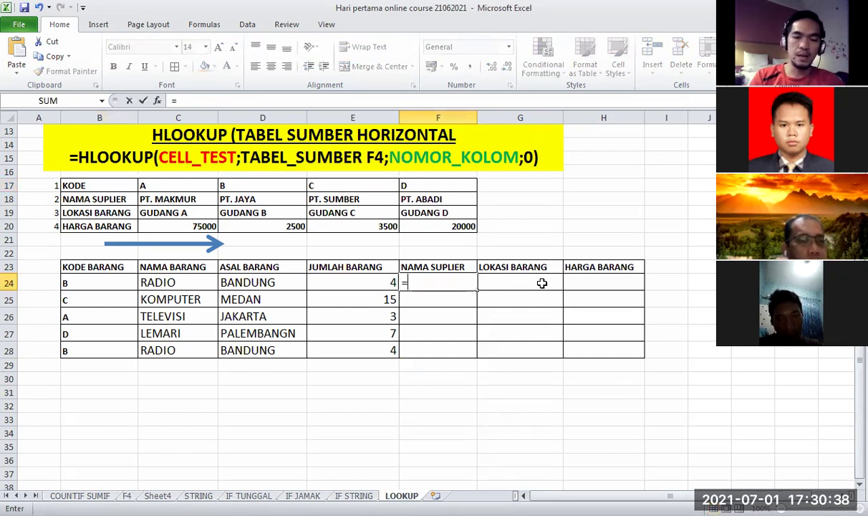
pyautogui.write('HLOO')
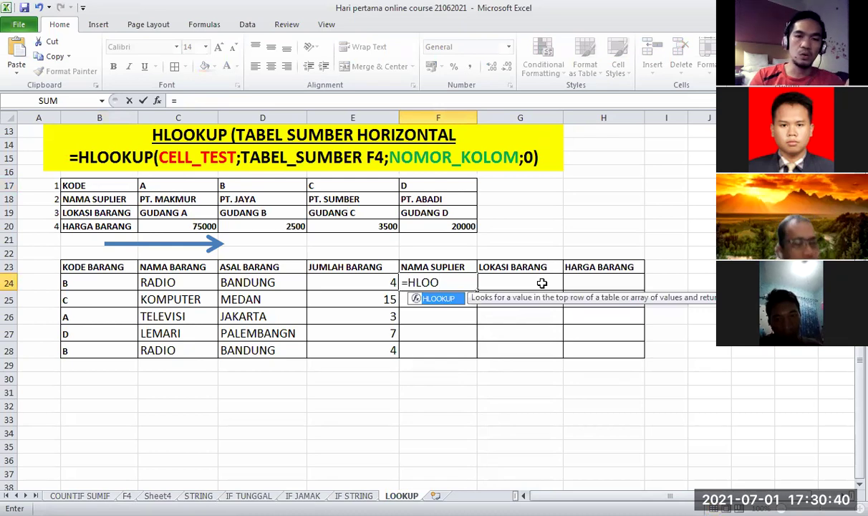
pyautogui.write('KUP')
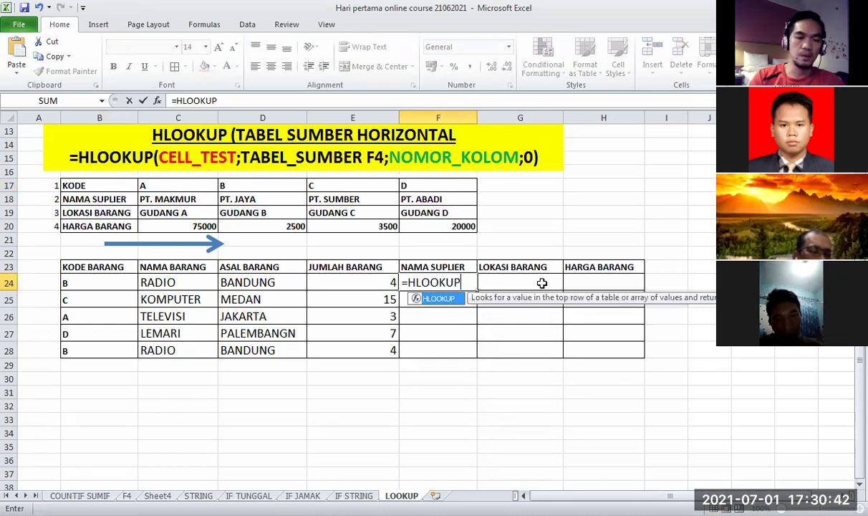
pyautogui.write('(')
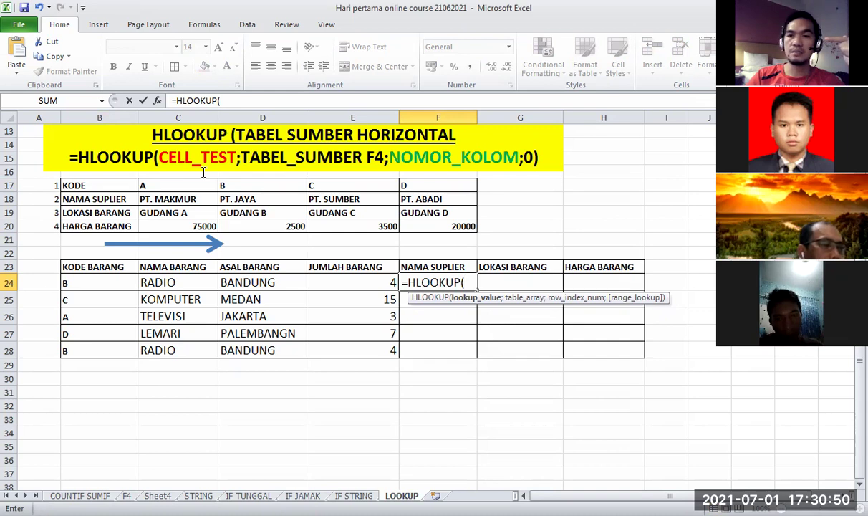
pyautogui.click(113, 283)
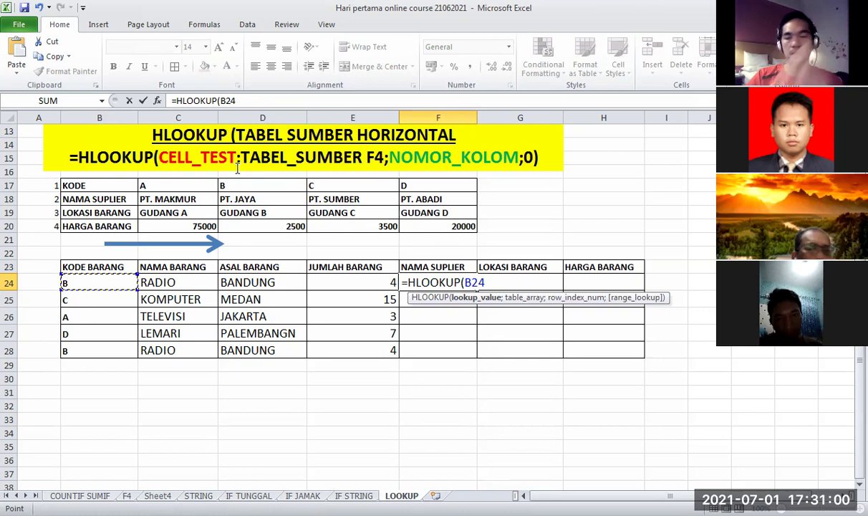
pyautogui.write(';')
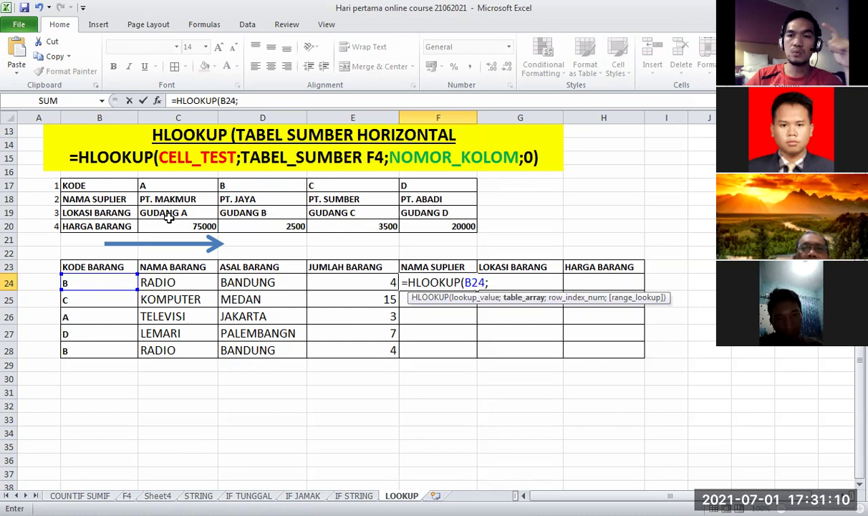
# Step: Add the horizontal source table B17:F20 as the F24 formula's table array, locked as the absolute reference $B$17:$F$20
pyautogui.moveTo(98, 185); pyautogui.dragTo(192, 187)
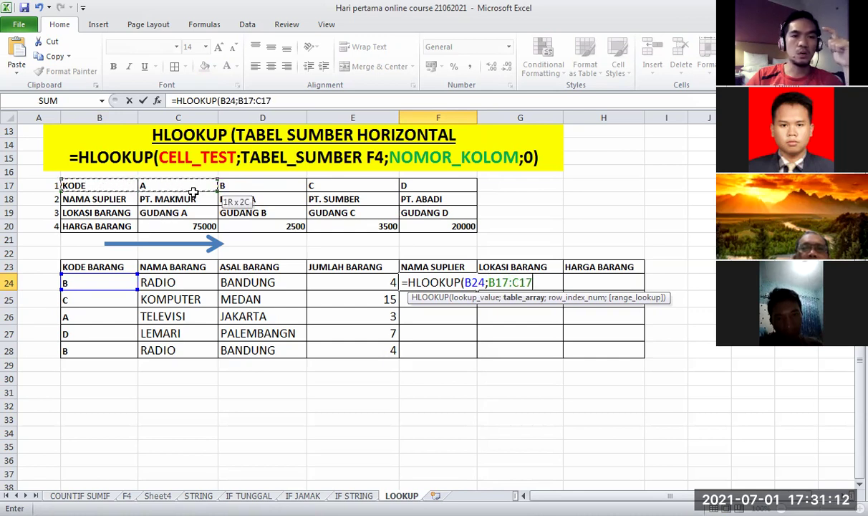
pyautogui.moveTo(405, 215); pyautogui.dragTo(448, 233)
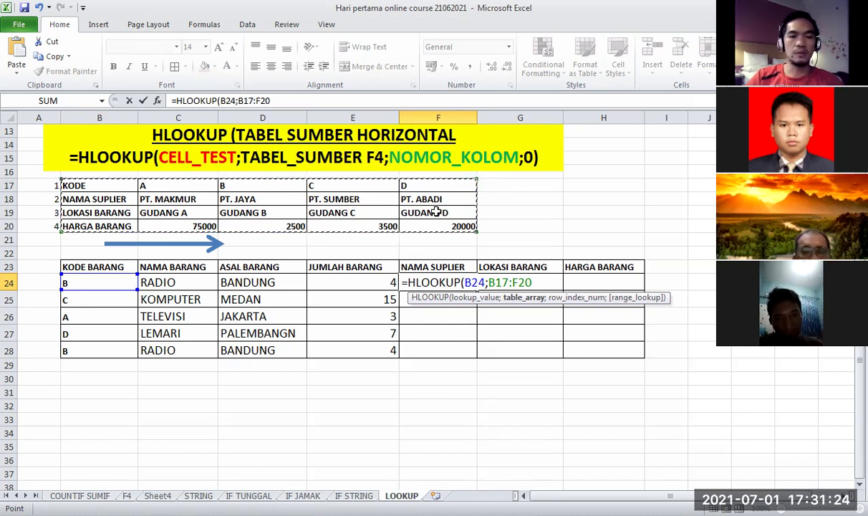
pyautogui.press('F4')
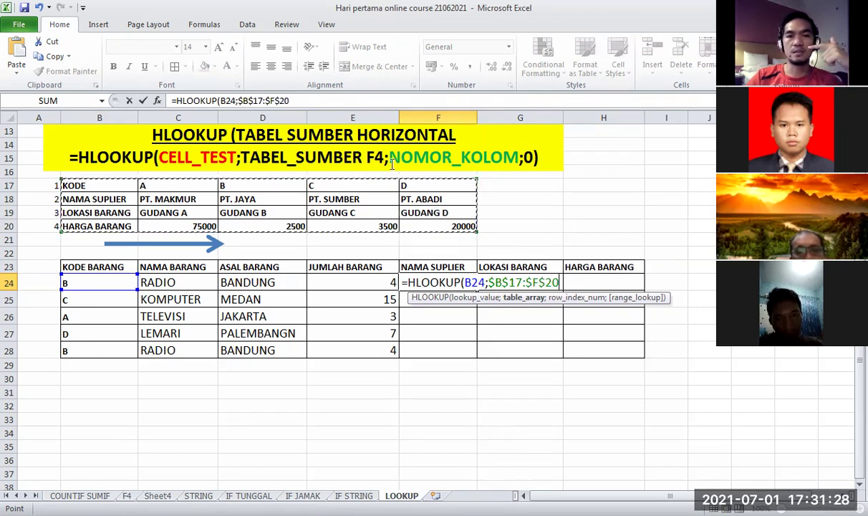
pyautogui.write(';')
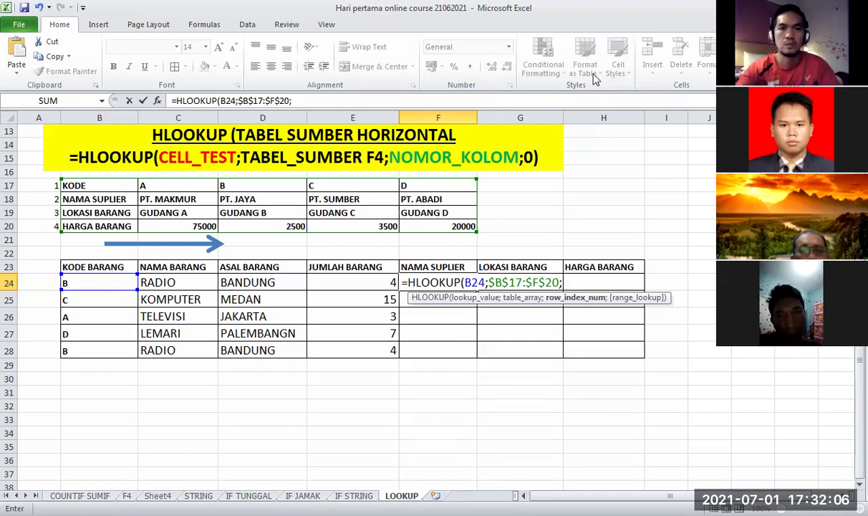
pyautogui.click(459, 77)
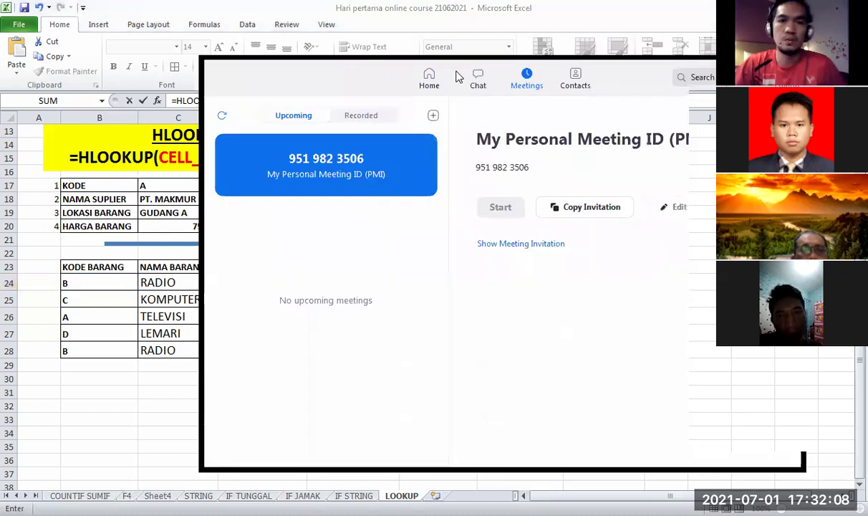
pyautogui.click(240, 232)
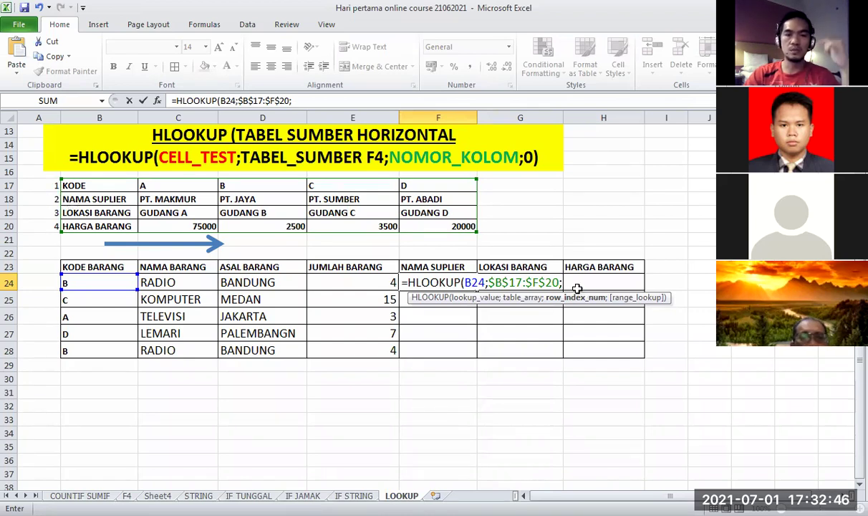
# Step: Complete the F24 formula with row number 2 and match type 0, giving =HLOOKUP(B24;$B$17:$F$20;2;0)
pyautogui.write('2')
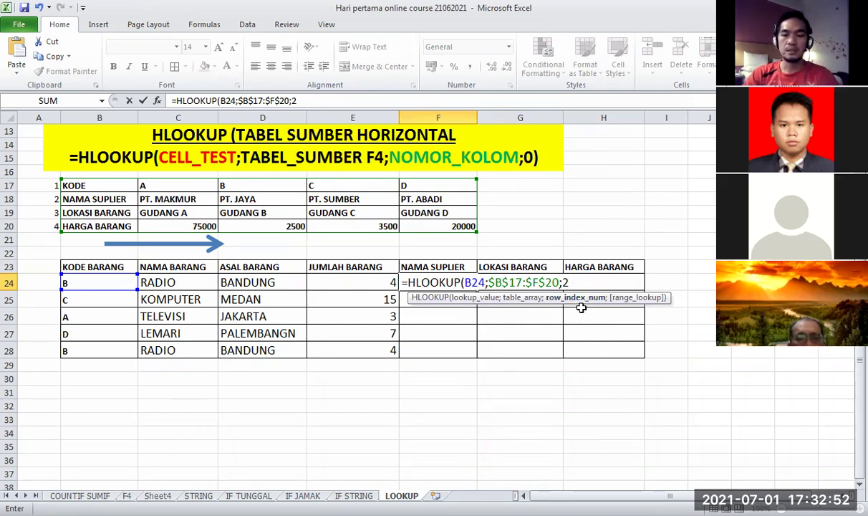
pyautogui.write(';')
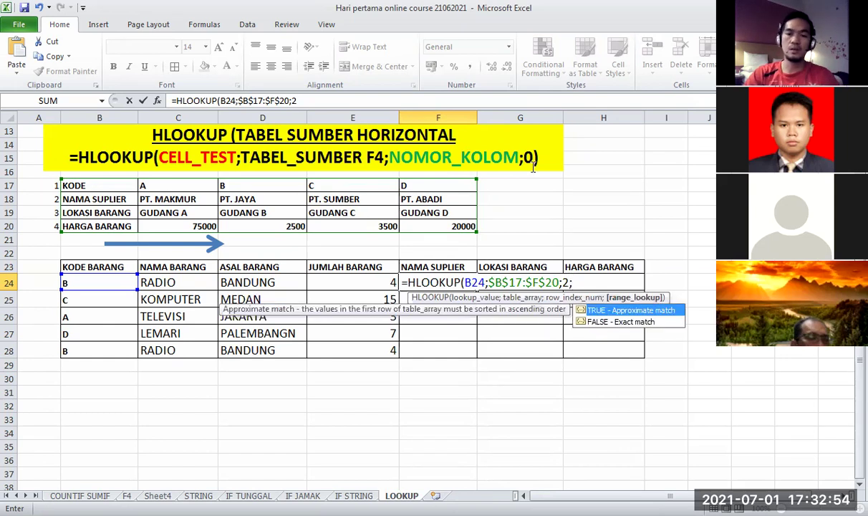
pyautogui.write('0')
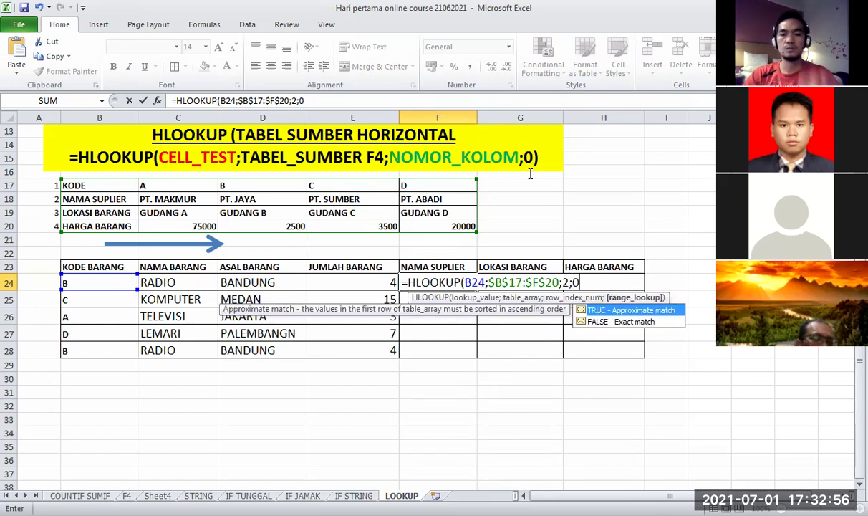
pyautogui.write(')')
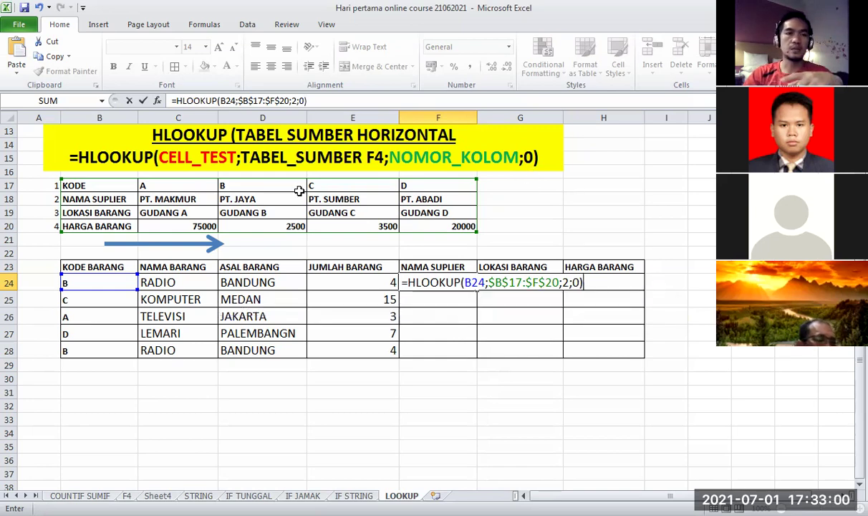
pyautogui.scroll(2, 289, 180)
pyautogui.scroll(1, 289, 199)
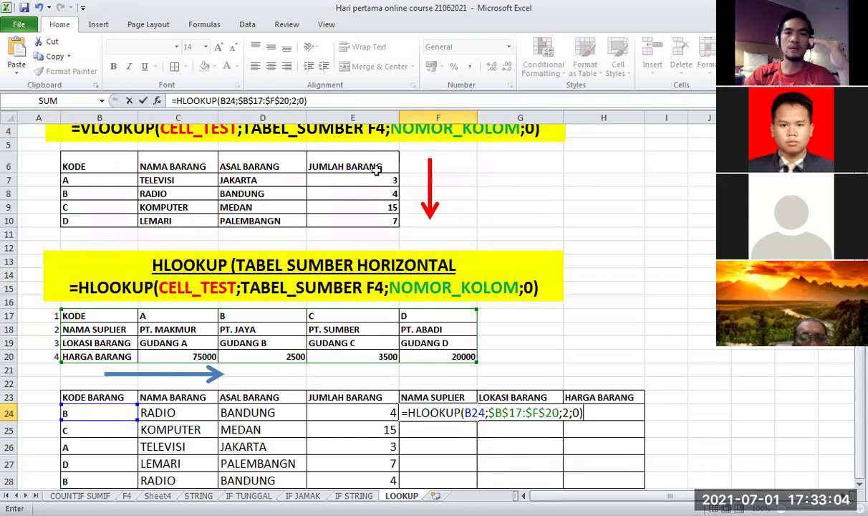
pyautogui.scroll(-2, 376, 194)
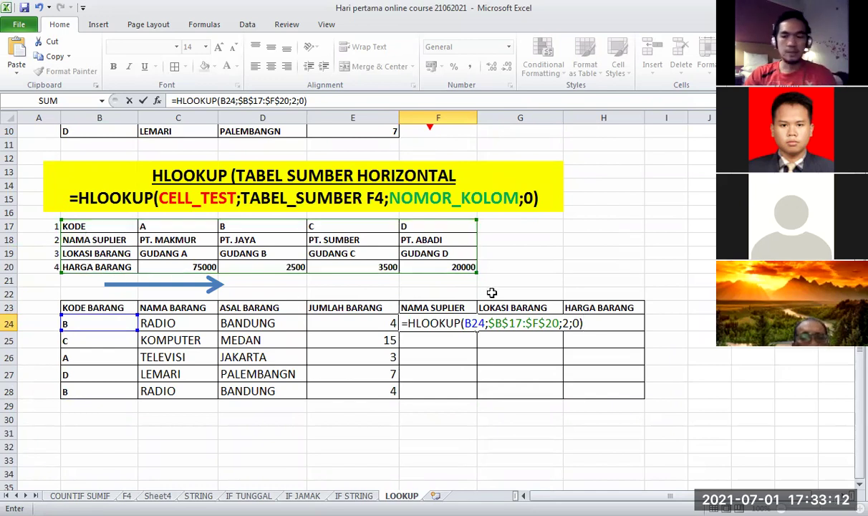
pyautogui.press('Return')
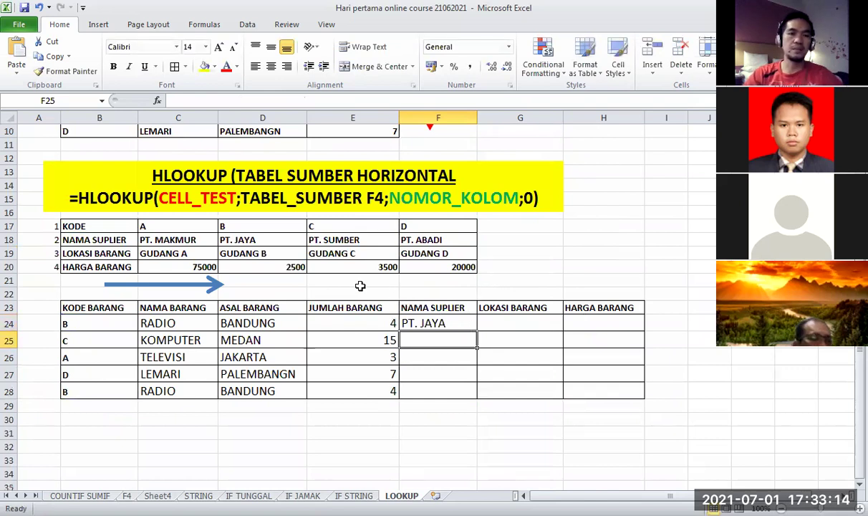
# Step: Copy the NAMA SUPLIER formula from F24 down through F28
pyautogui.click(423, 324)
pyautogui.moveTo(477, 331); pyautogui.dragTo(473, 398)
pyautogui.click(578, 270)
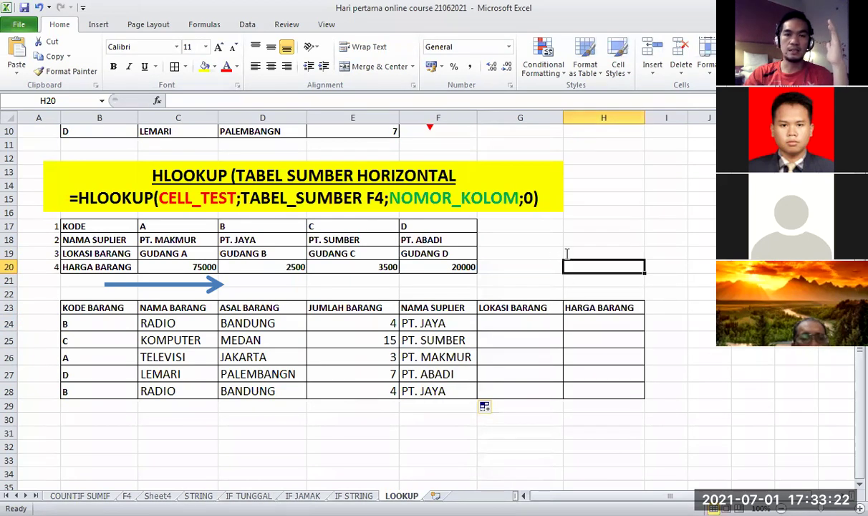
# Step: Change NOMOR_KOLOM to NOMOR_BARIS in the HLOOKUP syntax text box above the horizontal source table
pyautogui.scroll(2, 566, 250)
pyautogui.scroll(1, 566, 253)
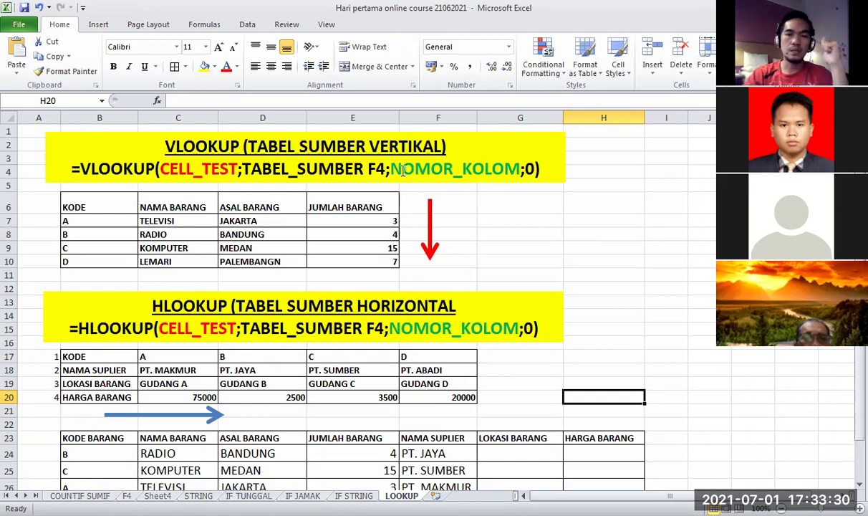
pyautogui.scroll(-2, 381, 163)
pyautogui.moveTo(461, 240); pyautogui.dragTo(516, 240)
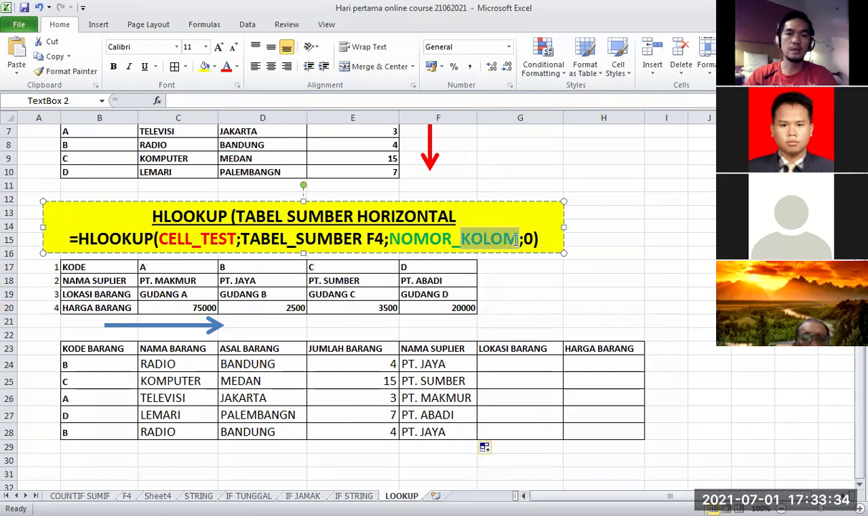
pyautogui.write('RIS')
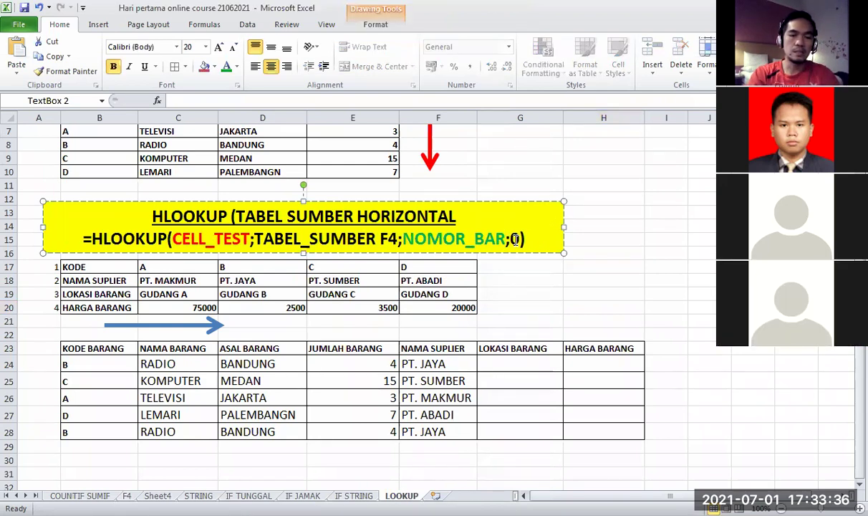
pyautogui.click(556, 158)
# Step: Review the horizontal source table's row headings from KODE to HARGA BARANG against their row numbers 1 to 4
pyautogui.scroll(1, 494, 397)
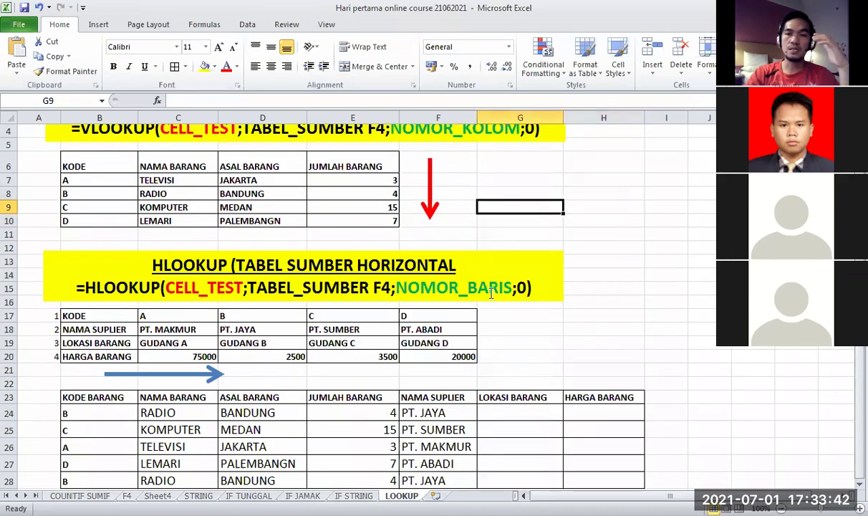
pyautogui.scroll(-1, 492, 294)
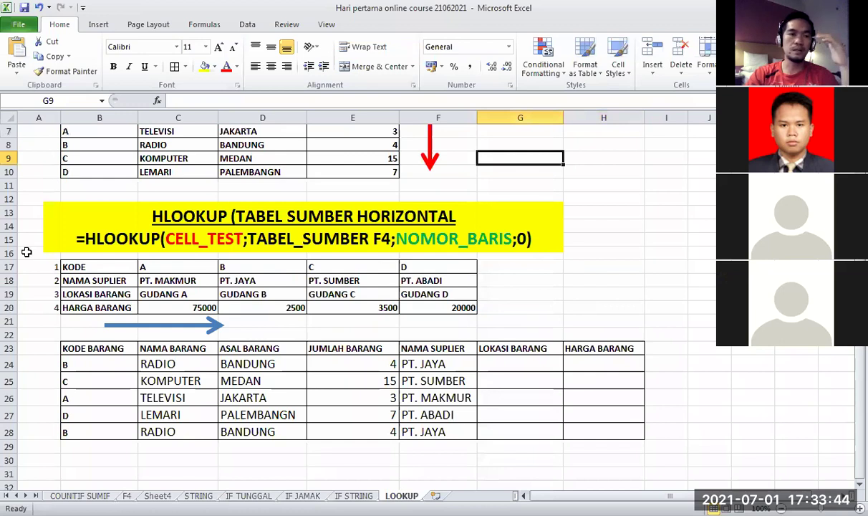
pyautogui.click(64, 266)
pyautogui.click(64, 280)
pyautogui.click(66, 294)
pyautogui.click(69, 306)
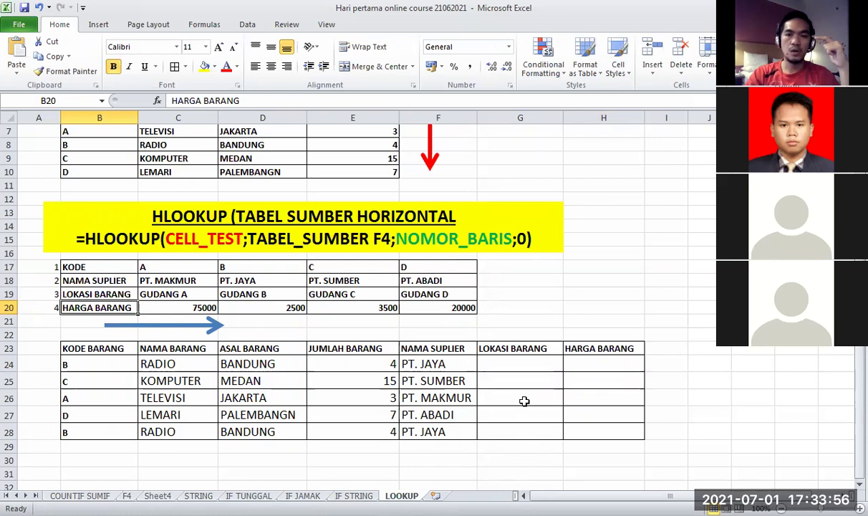
pyautogui.click(527, 363)
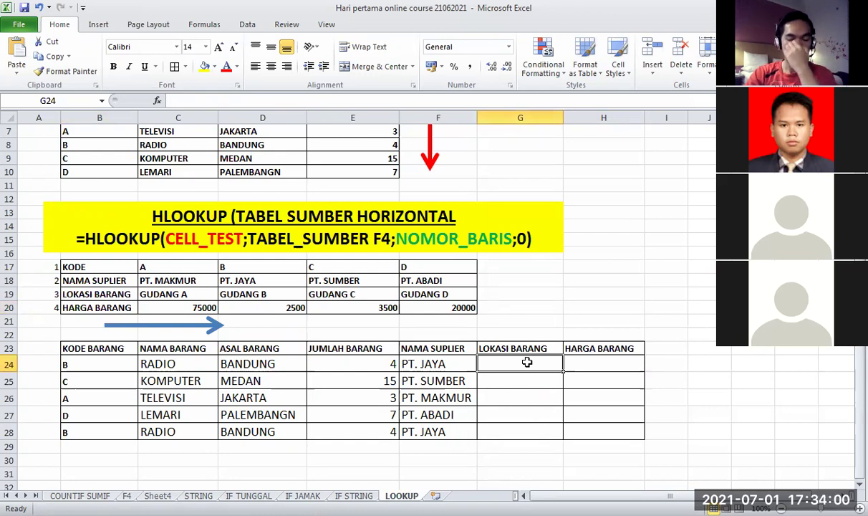
pyautogui.click(500, 316)
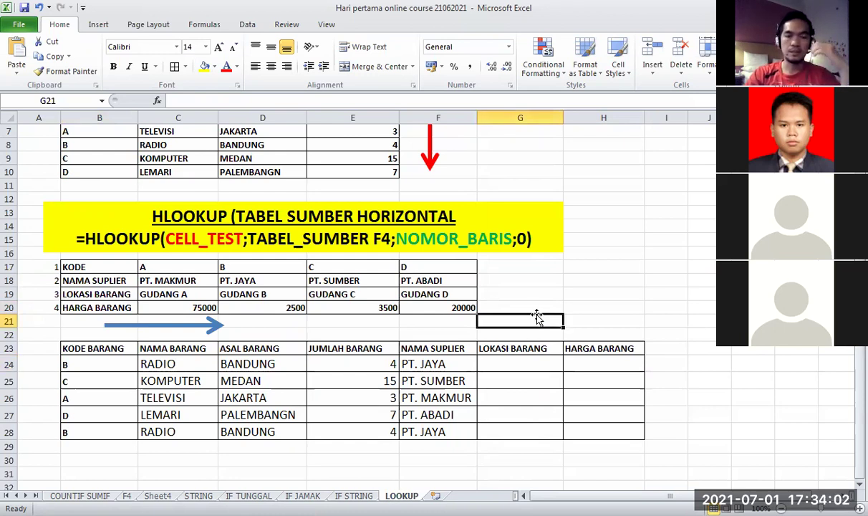
pyautogui.click(522, 366)
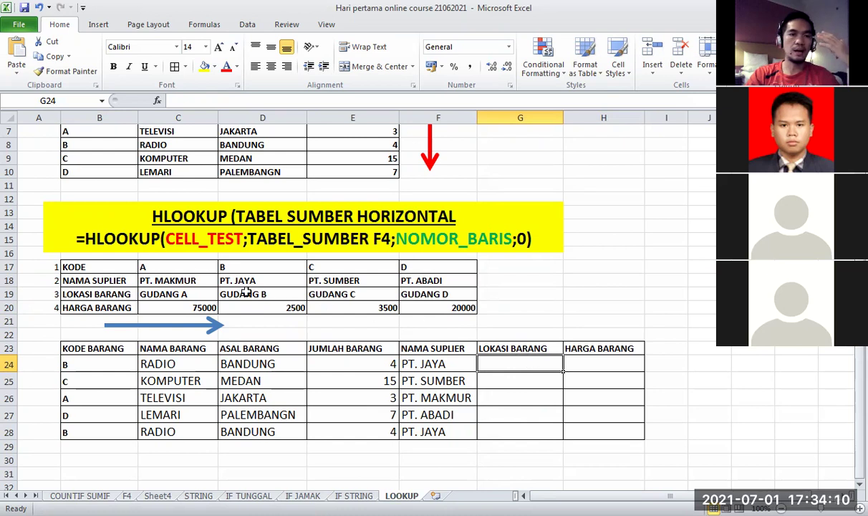
pyautogui.moveTo(104, 266); pyautogui.dragTo(424, 308)
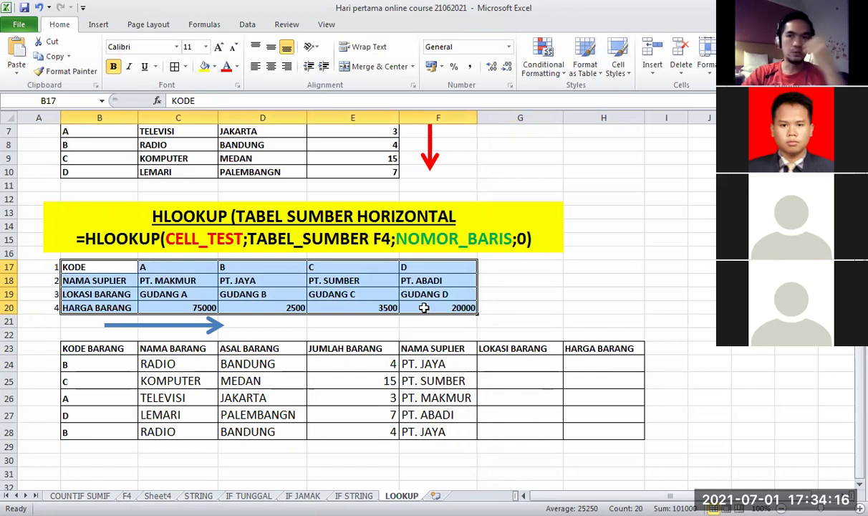
pyautogui.click(502, 364)
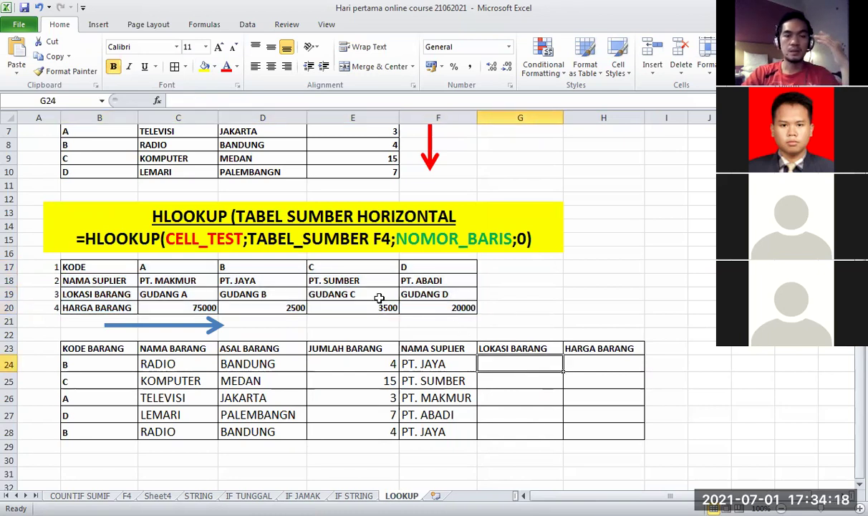
pyautogui.click(118, 267)
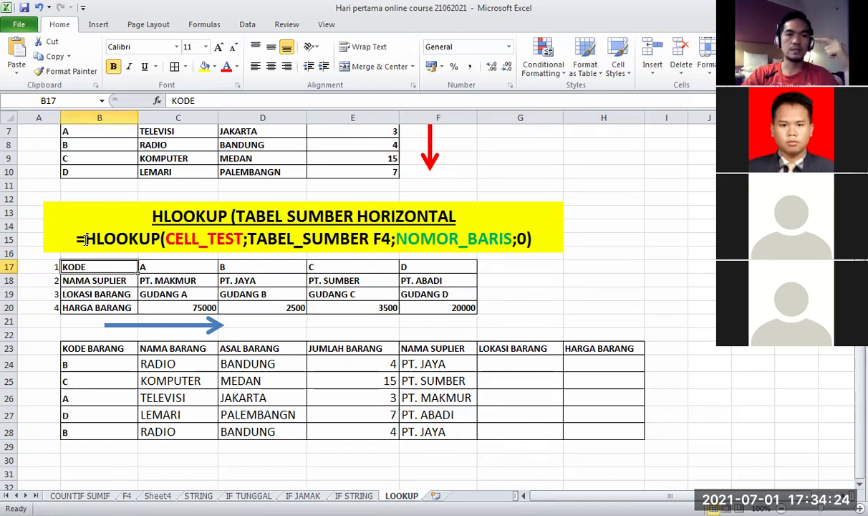
# Step: Start an HLOOKUP formula in G24 under LOKASI BARANG with lookup value B24 and the absolute source range $B$17:$F$20
pyautogui.click(523, 362)
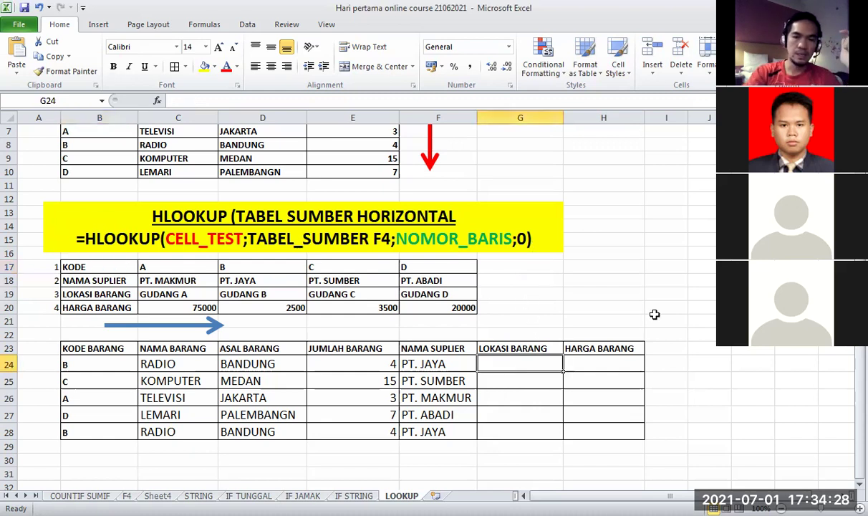
pyautogui.write('=')
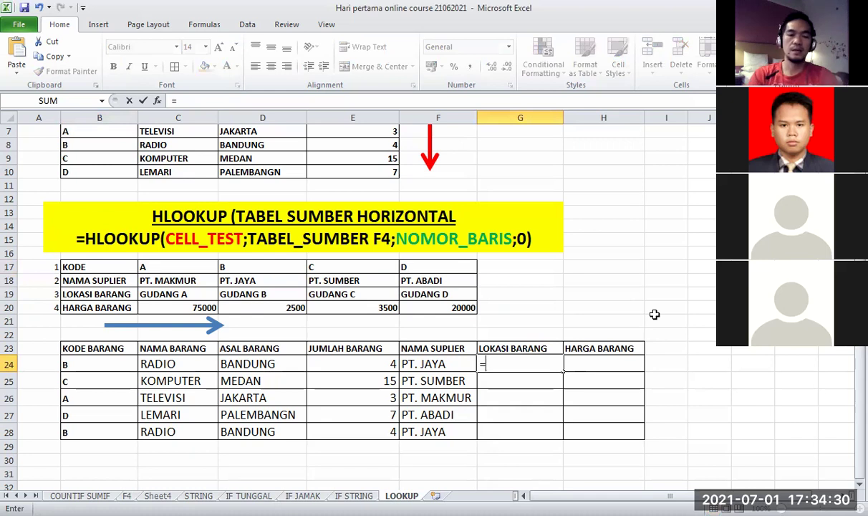
pyautogui.write('HLOOKUP')
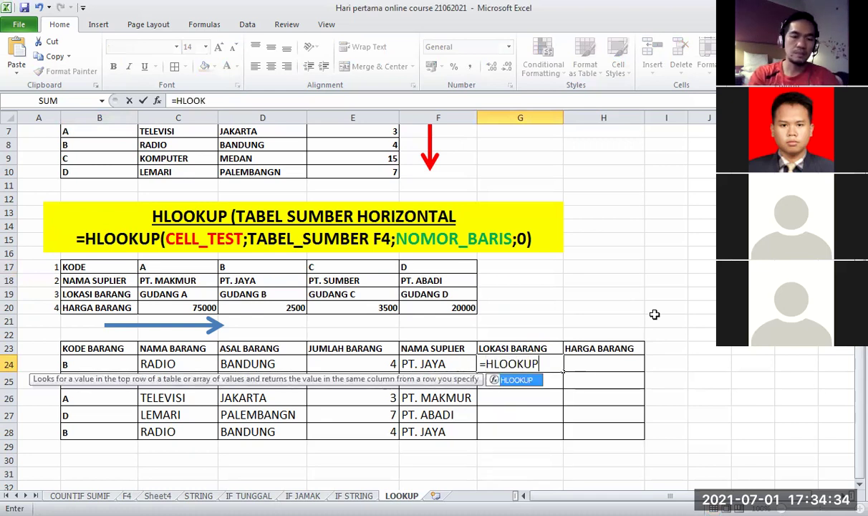
pyautogui.write('(')
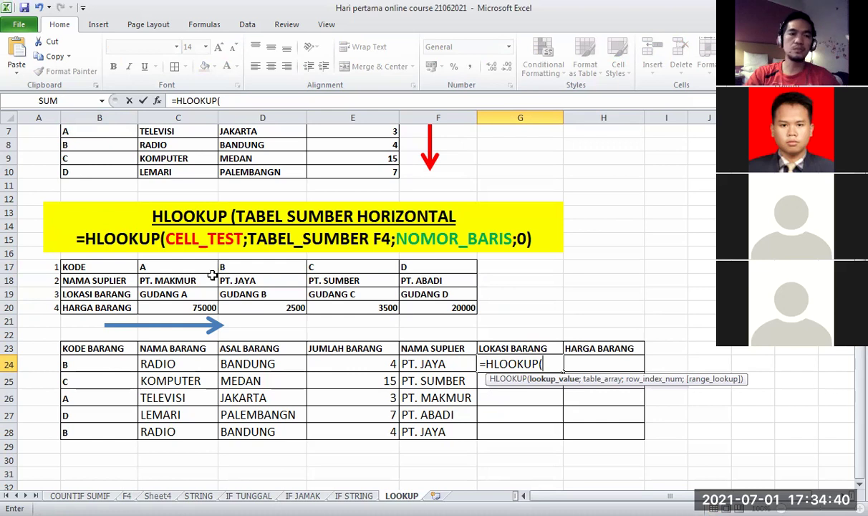
pyautogui.click(107, 368)
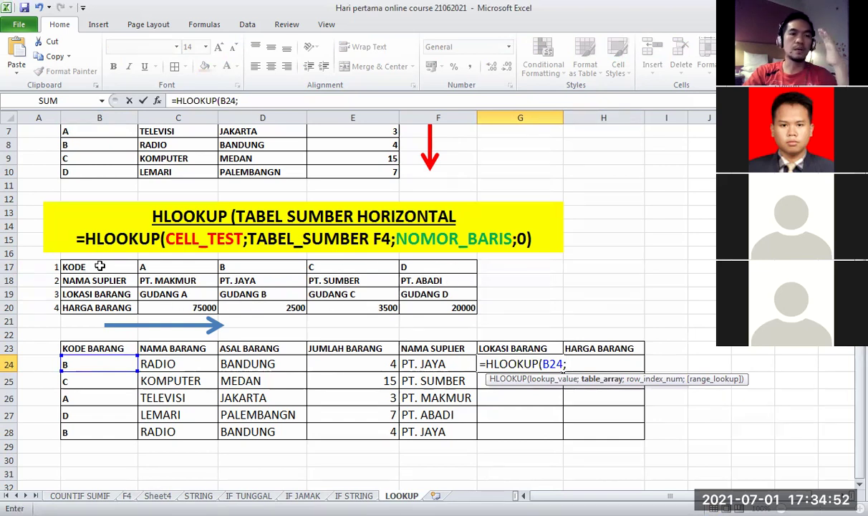
pyautogui.moveTo(94, 265); pyautogui.dragTo(208, 281)
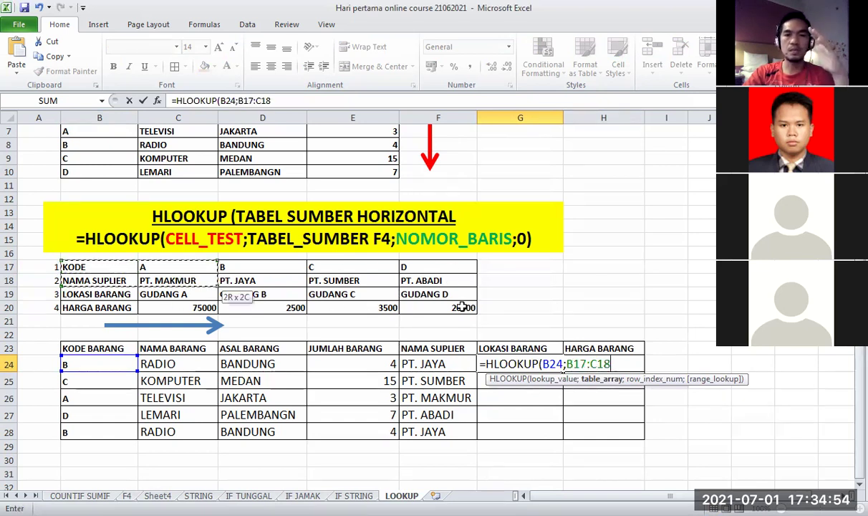
pyautogui.moveTo(462, 307); pyautogui.dragTo(462, 306)
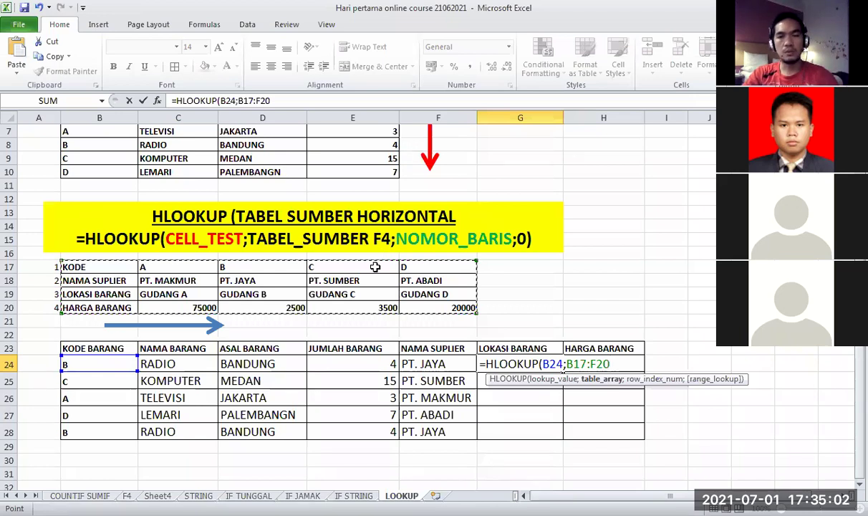
pyautogui.press('F4')
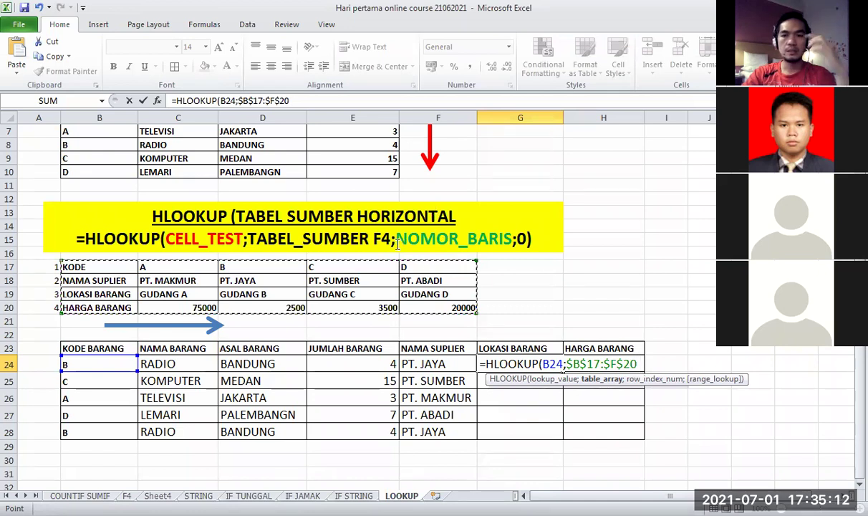
# Step: Complete the G24 formula with row number 3 and match type 0, giving =HLOOKUP(B24;$B$17:$F$20;3;0)
pyautogui.write(';')
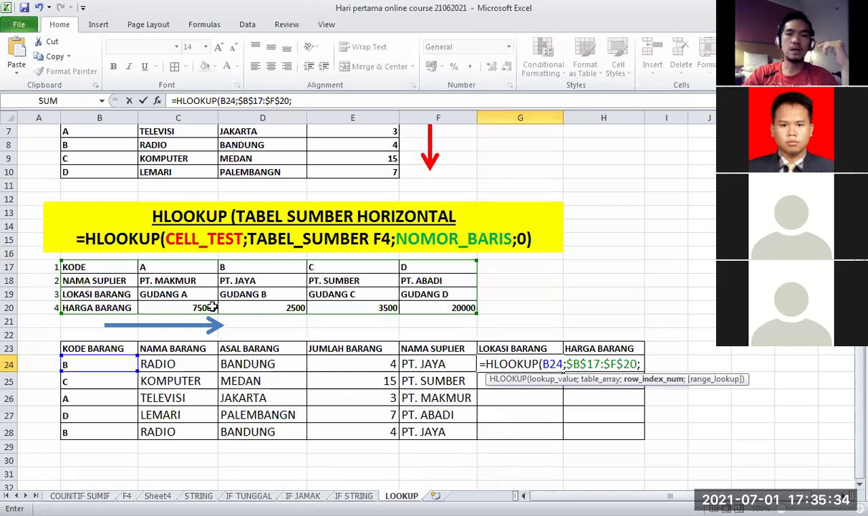
pyautogui.write('3')
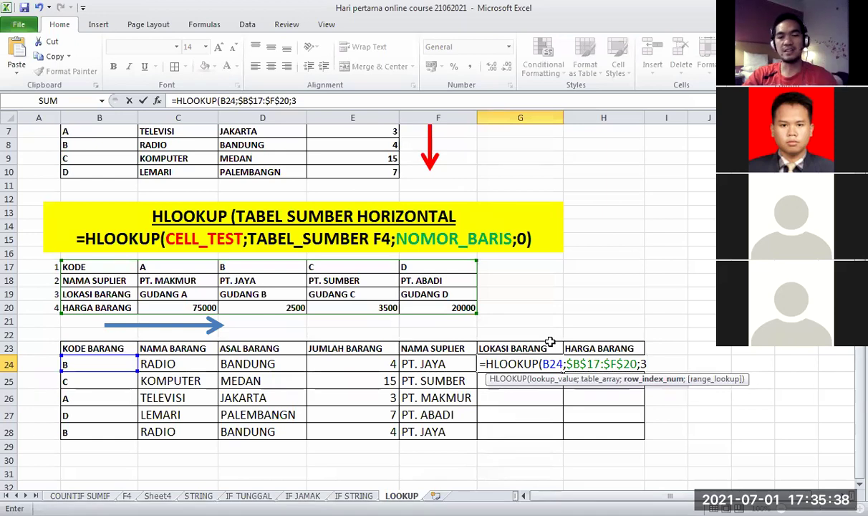
pyautogui.write(';')
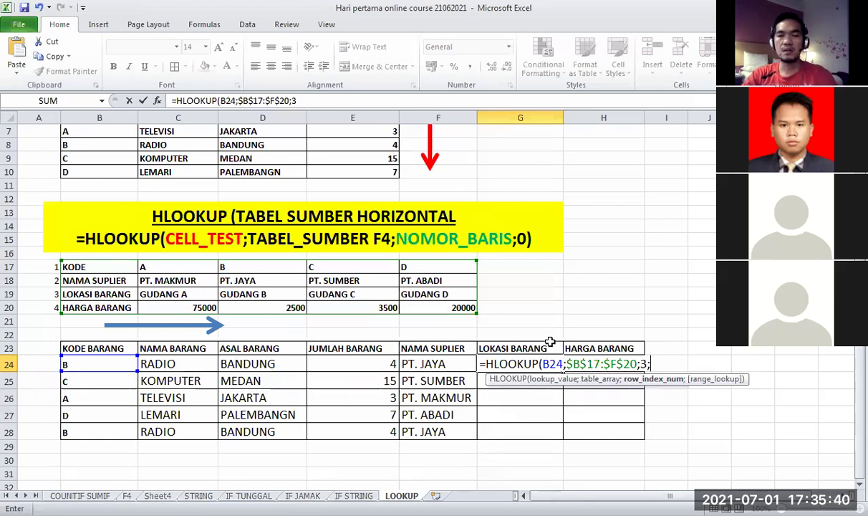
pyautogui.write('0')
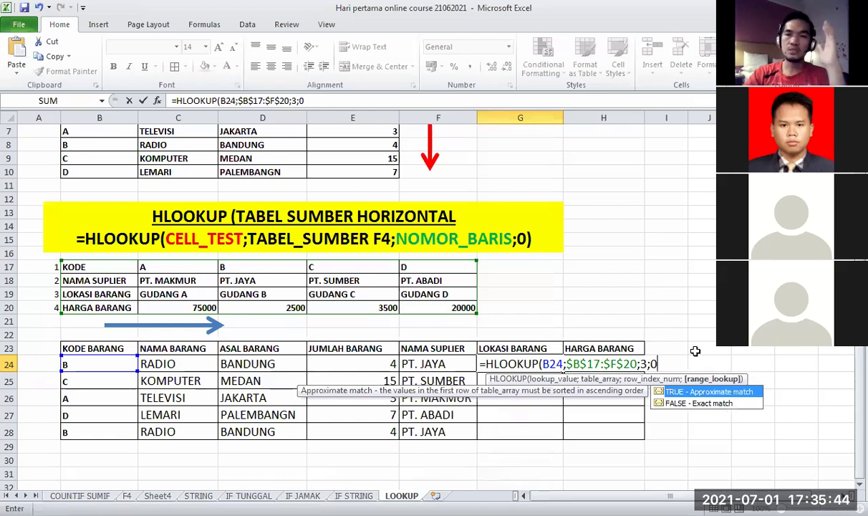
pyautogui.write(')')
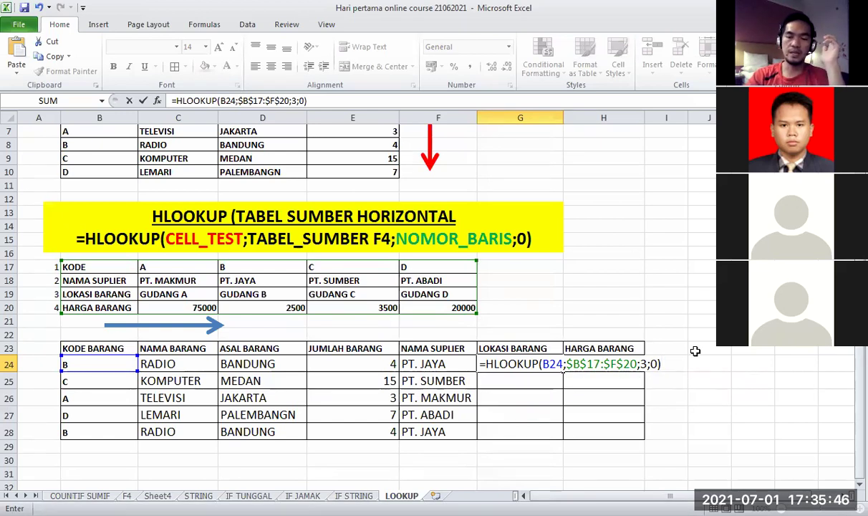
pyautogui.press('Return')
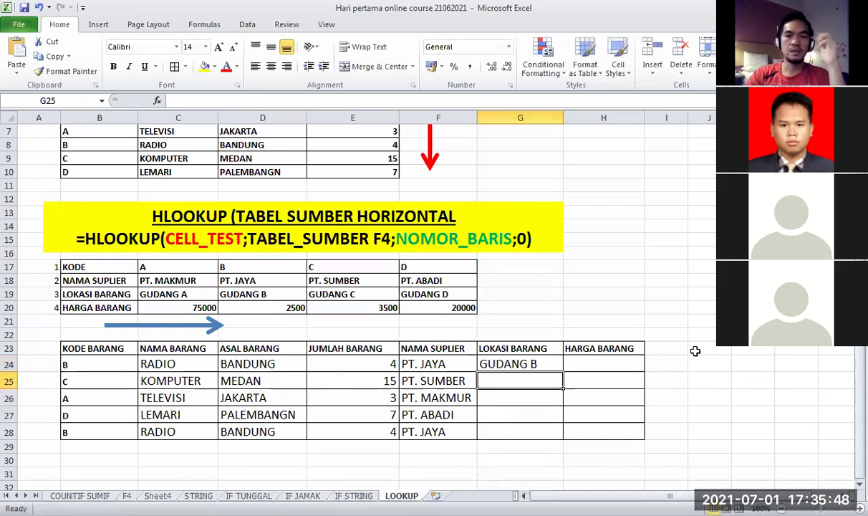
# Step: Copy the LOKASI BARANG formula from G24 down through G28 and check the copied cells
pyautogui.click(538, 365)
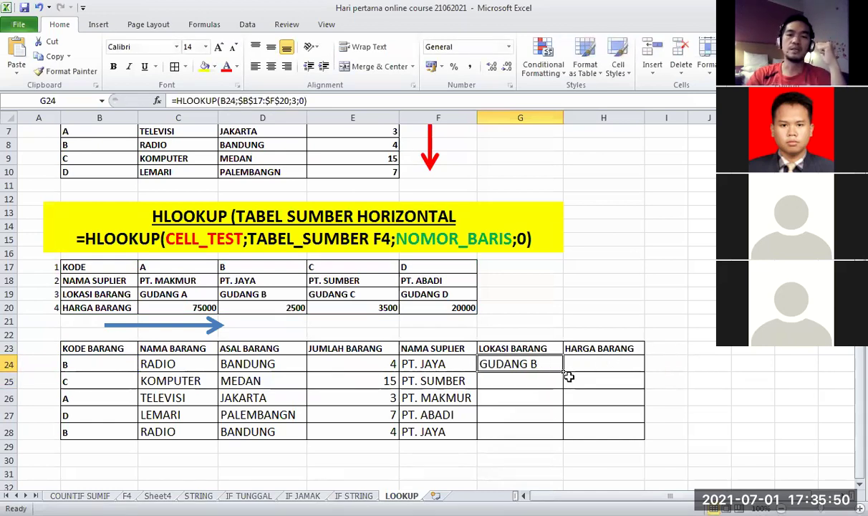
pyautogui.moveTo(563, 371); pyautogui.dragTo(555, 432)
pyautogui.click(523, 396)
pyautogui.click(534, 379)
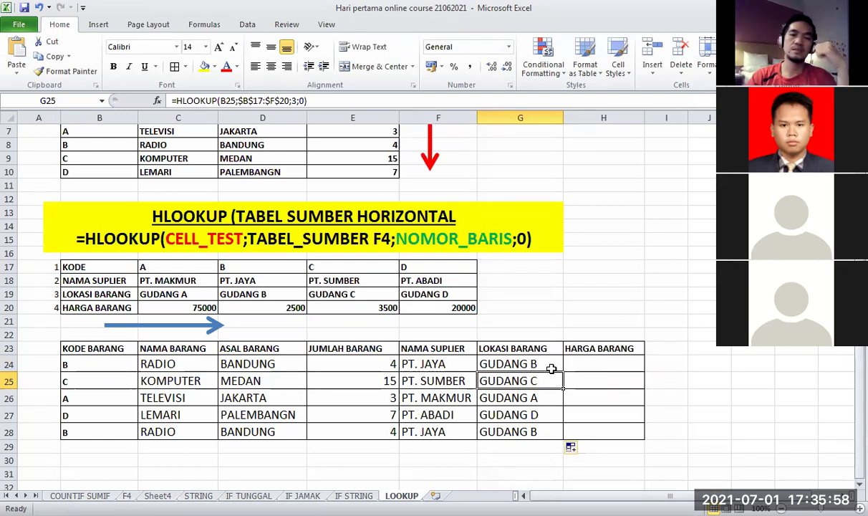
pyautogui.click(627, 292)
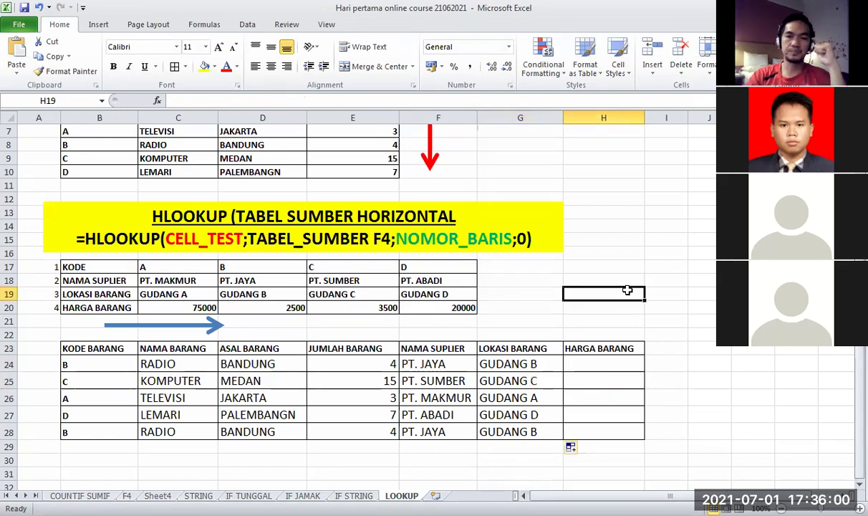
# Step: Start an HLOOKUP formula in H24 under HARGA BARANG with lookup value B24 and the absolute source range $B$17:$F$20
pyautogui.click(607, 363)
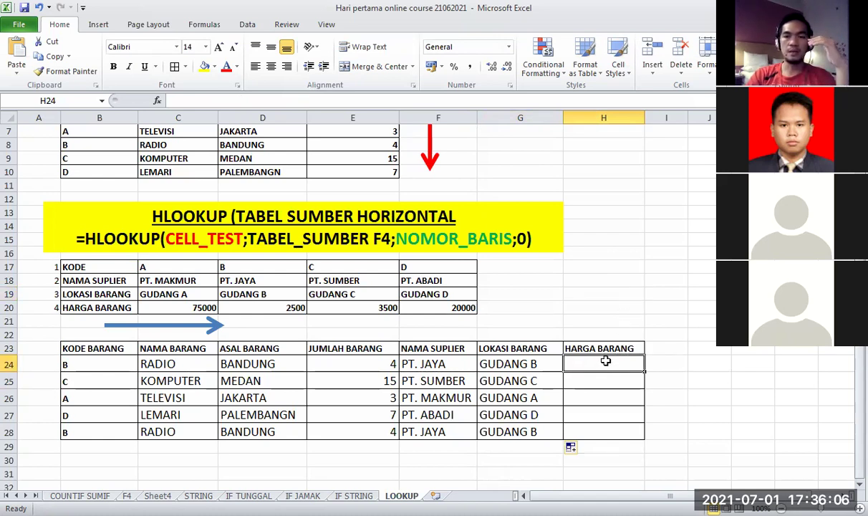
pyautogui.scroll(-1, 603, 360)
pyautogui.scroll(-1, 604, 361)
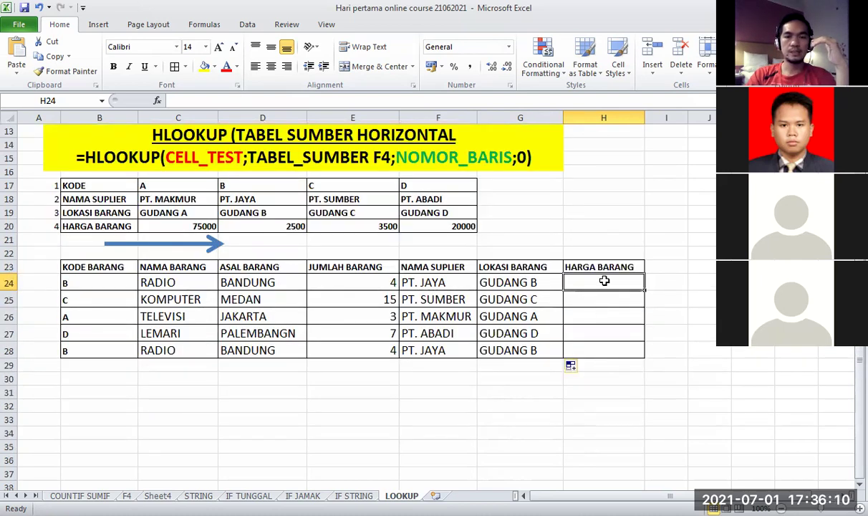
pyautogui.write('=')
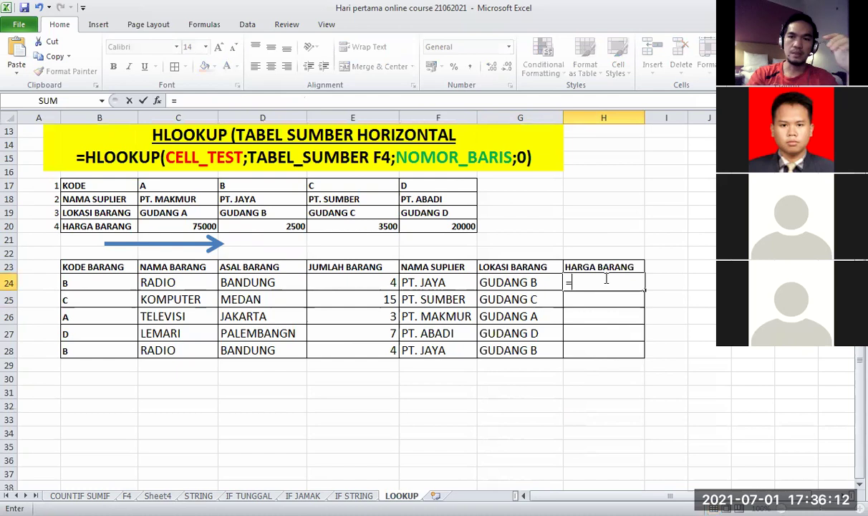
pyautogui.write('H')
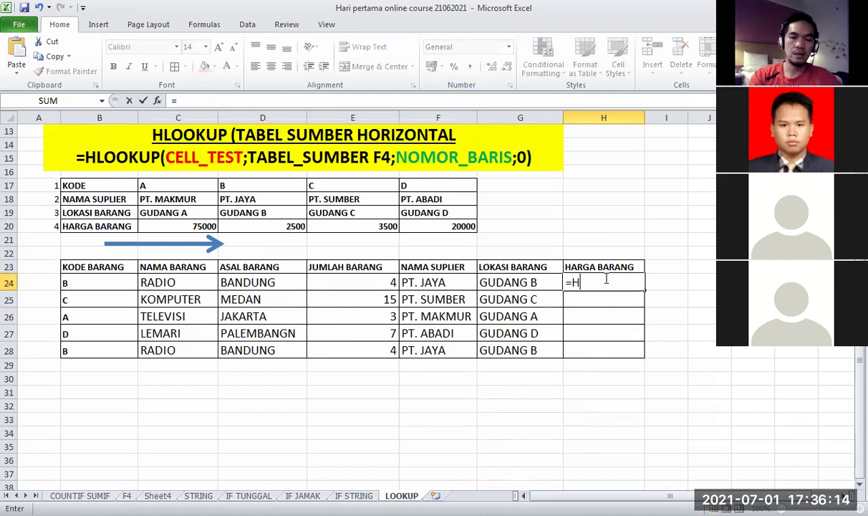
pyautogui.write('LOOKUP')
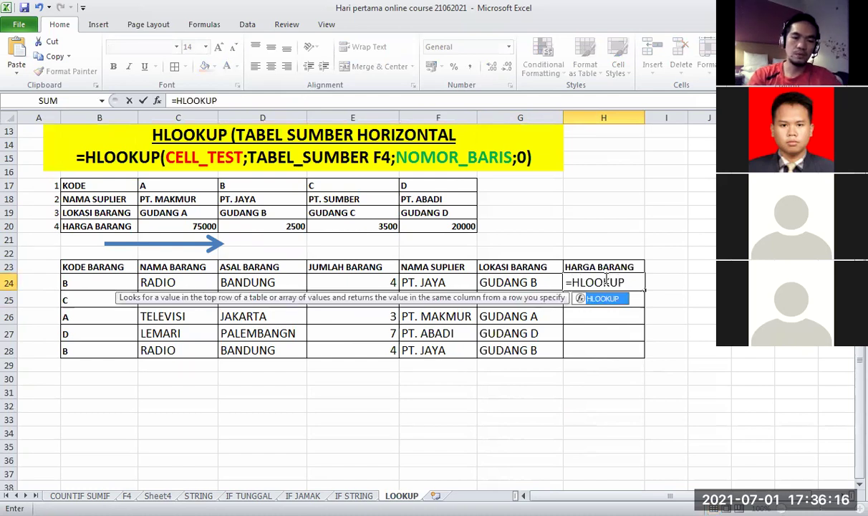
pyautogui.write('(')
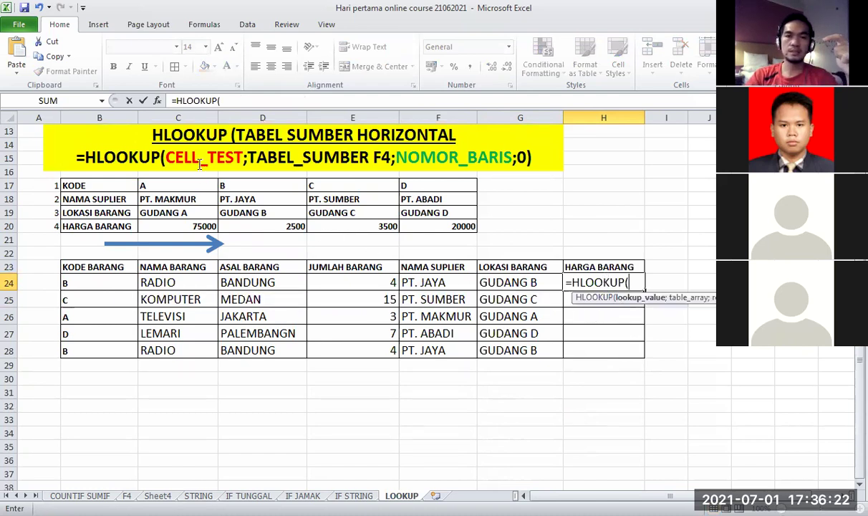
pyautogui.click(97, 283)
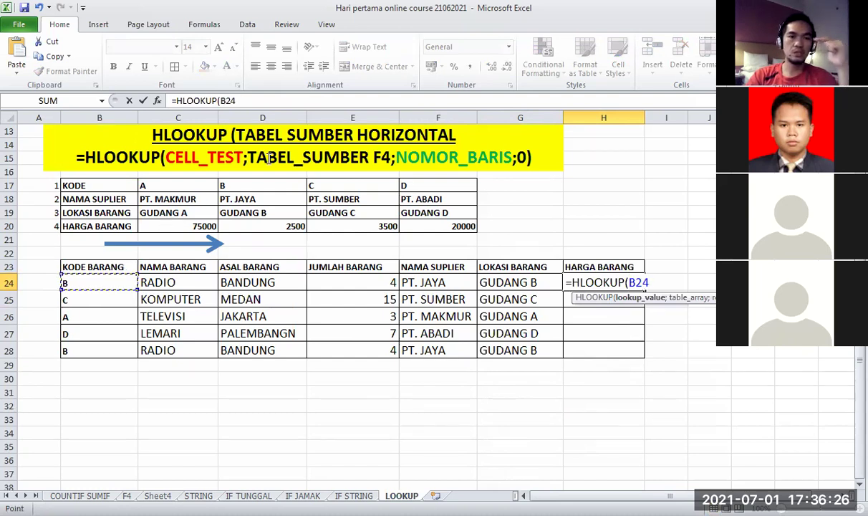
pyautogui.write(';')
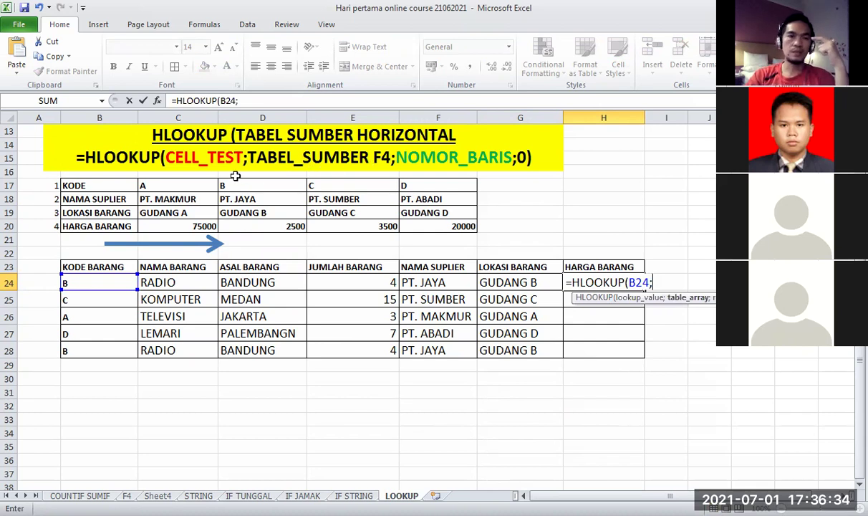
pyautogui.click(101, 186)
pyautogui.moveTo(195, 195); pyautogui.dragTo(437, 226)
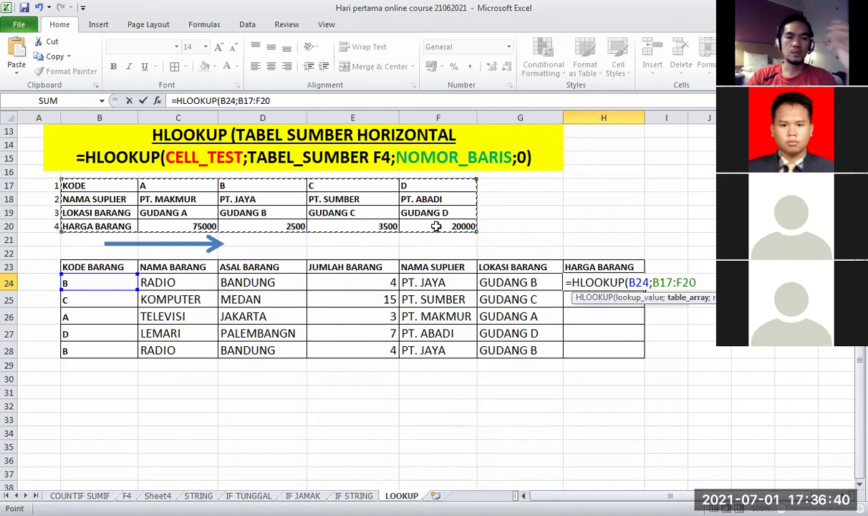
pyautogui.press('F4')
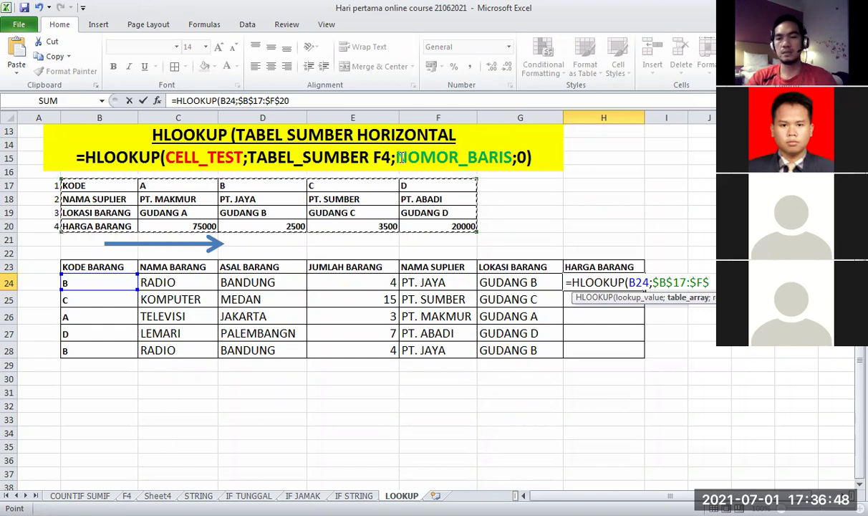
# Step: Complete the H24 formula with row number 4 and match type 0, giving =HLOOKUP(B24;$B$17:$F$20;4;0)
pyautogui.write(';4')
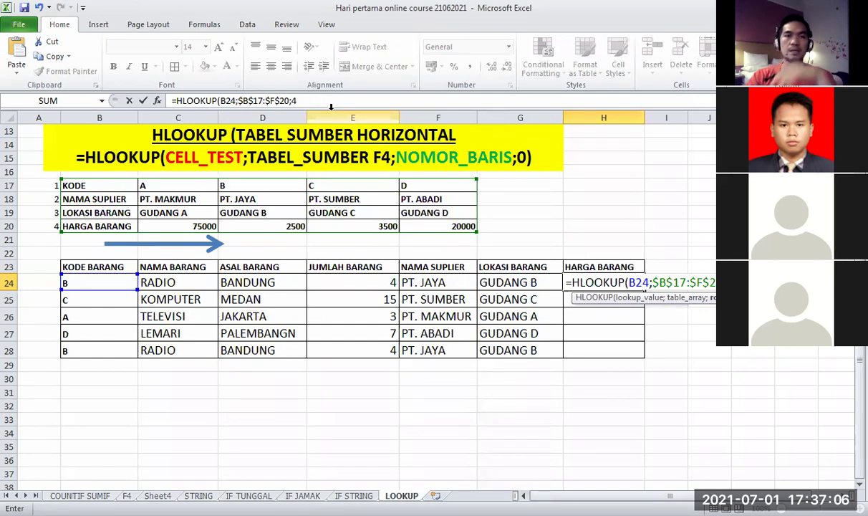
pyautogui.write(';')
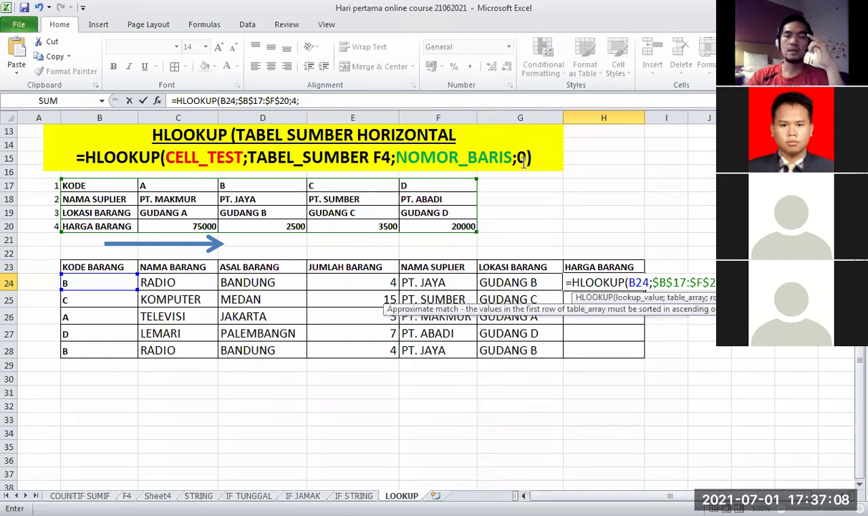
pyautogui.write('0')
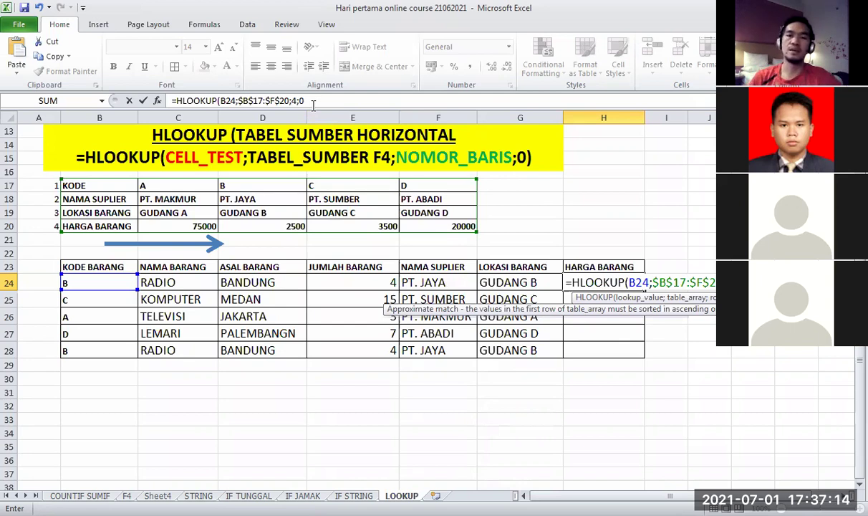
pyautogui.press('Return')
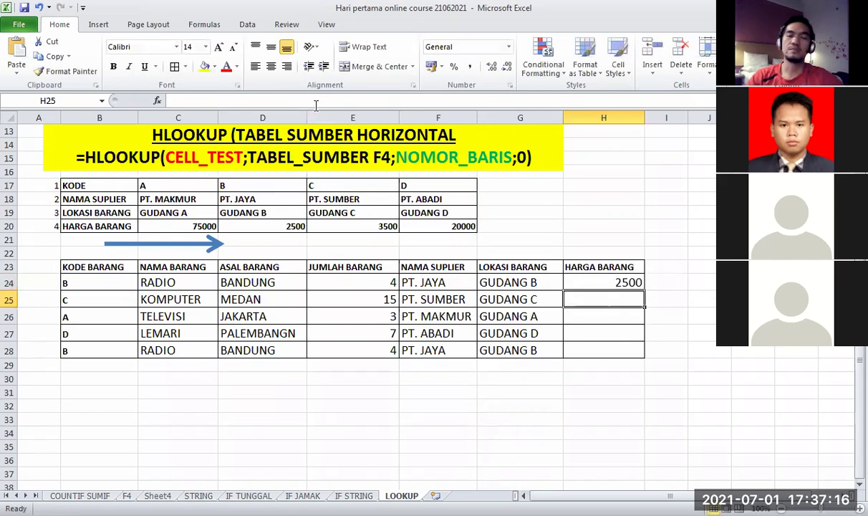
# Step: Copy the HARGA BARANG formula from H24 down through H28
pyautogui.click(611, 283)
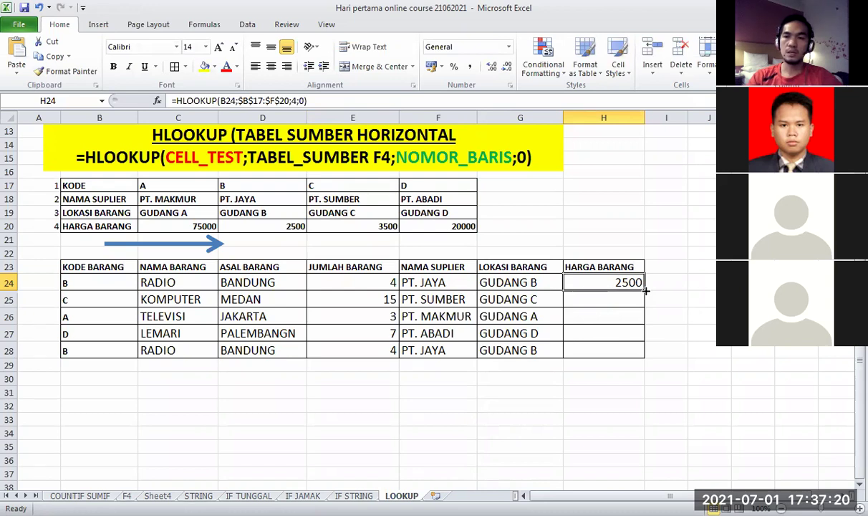
pyautogui.moveTo(645, 290); pyautogui.dragTo(610, 346)
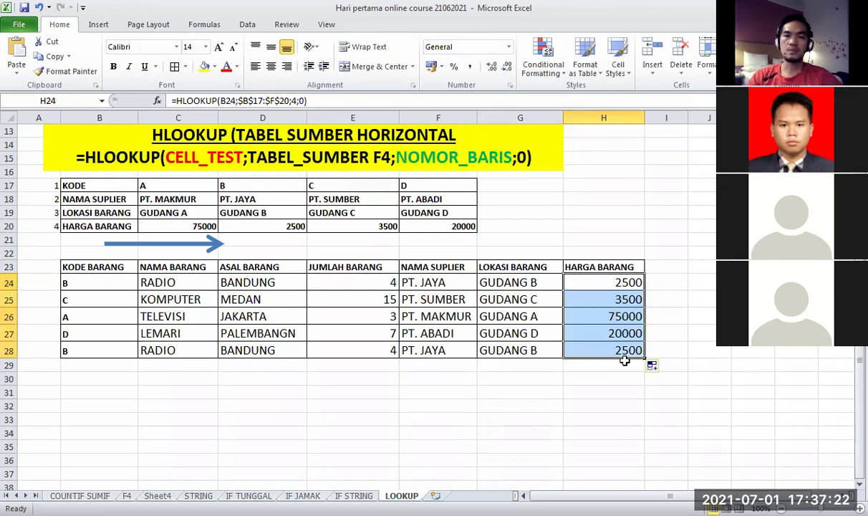
pyautogui.click(603, 405)
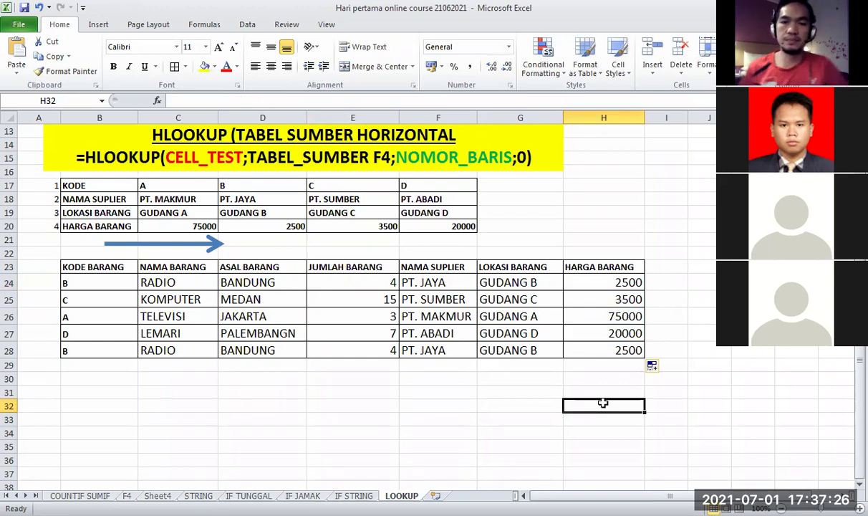
pyautogui.click(448, 394)
# Step: Review the VLOOKUP and HLOOKUP syntax headings together with their vertical and horizontal source tables
pyautogui.scroll(1, 396, 426)
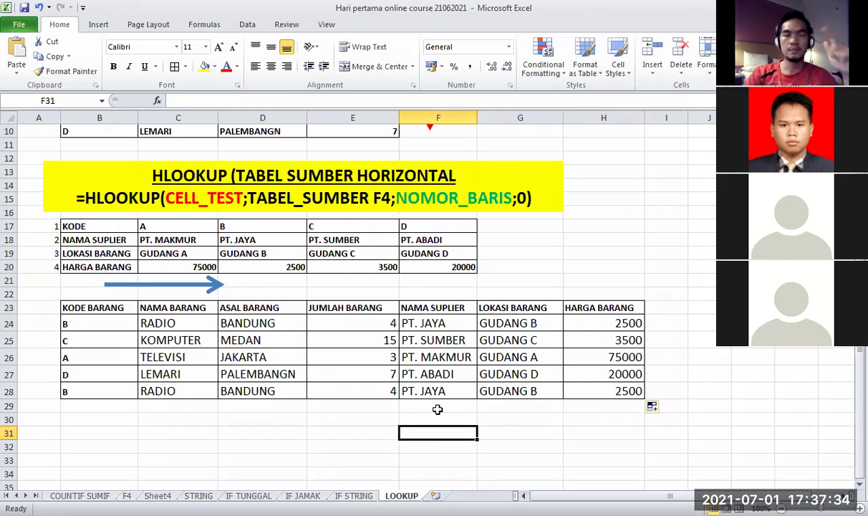
pyautogui.scroll(2, 437, 409)
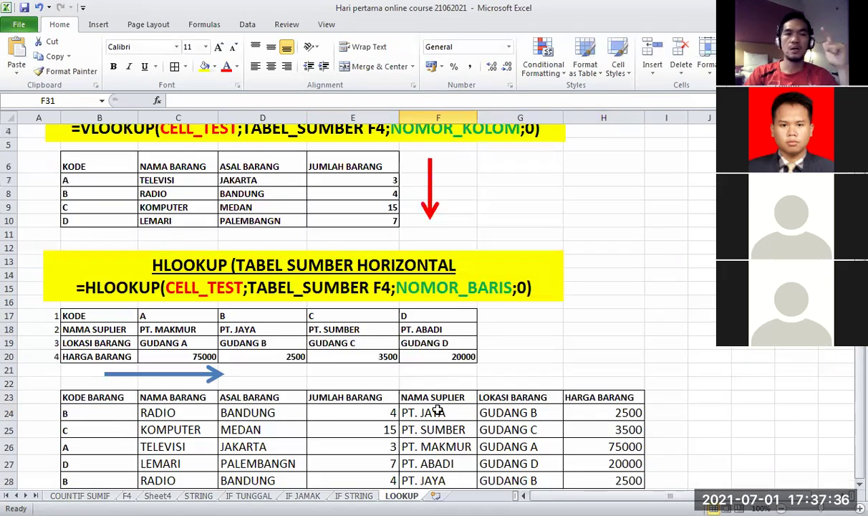
pyautogui.scroll(1, 390, 361)
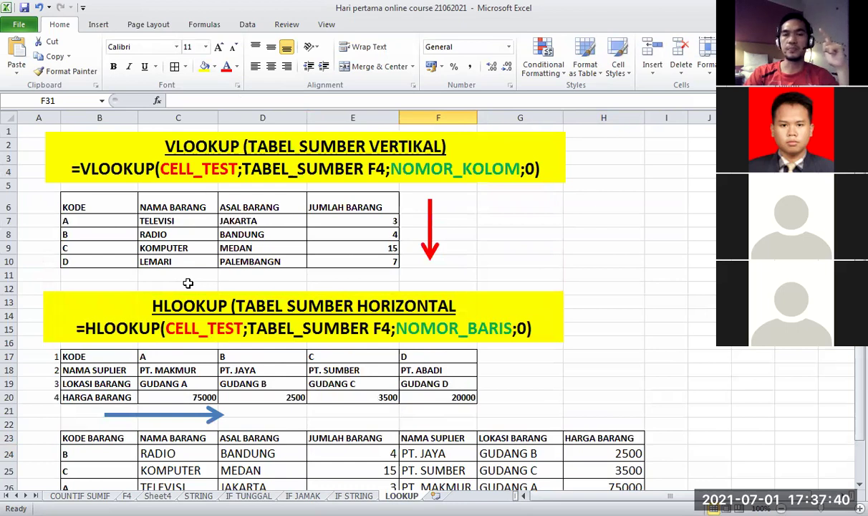
pyautogui.click(573, 234)
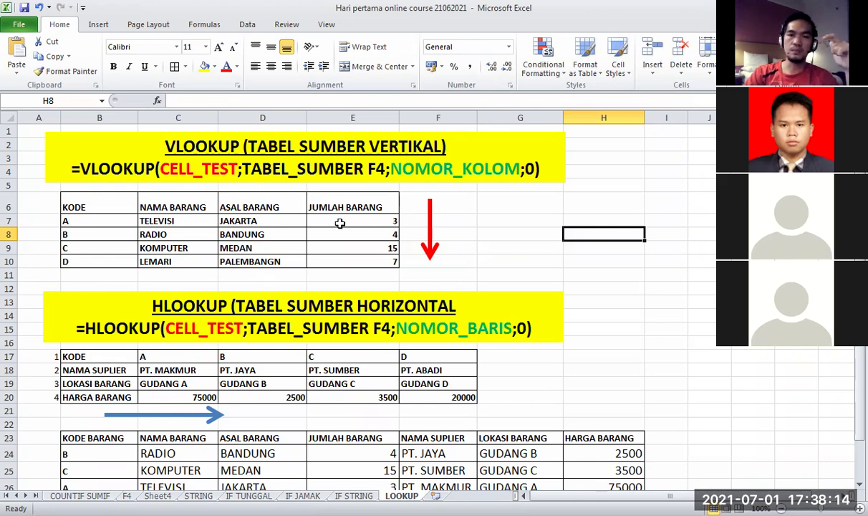
pyautogui.scroll(-2, 340, 224)
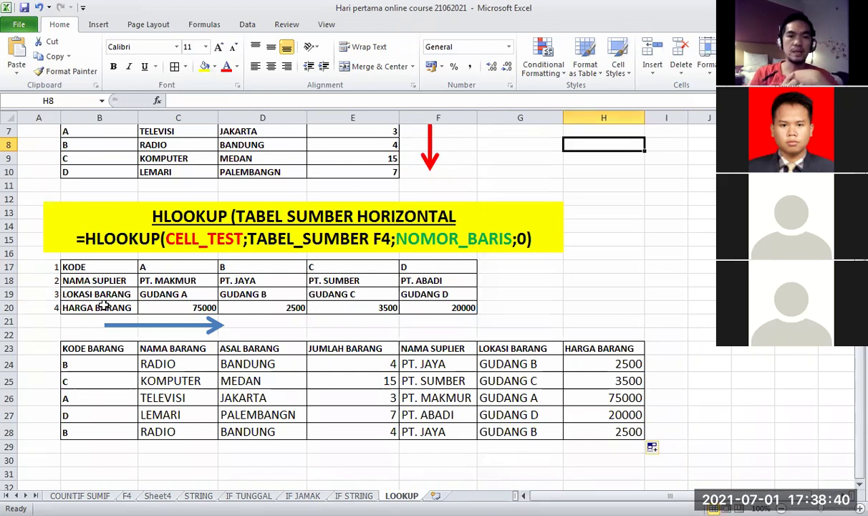
pyautogui.scroll(2, 127, 290)
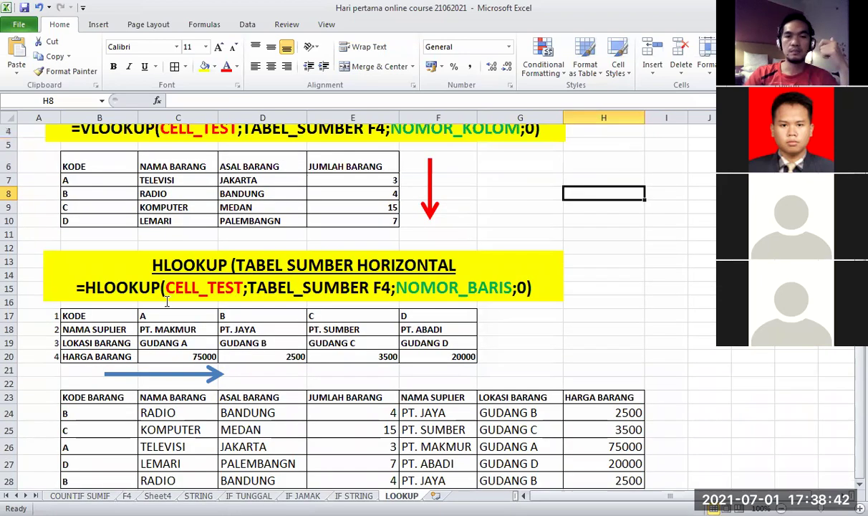
pyautogui.click(511, 231)
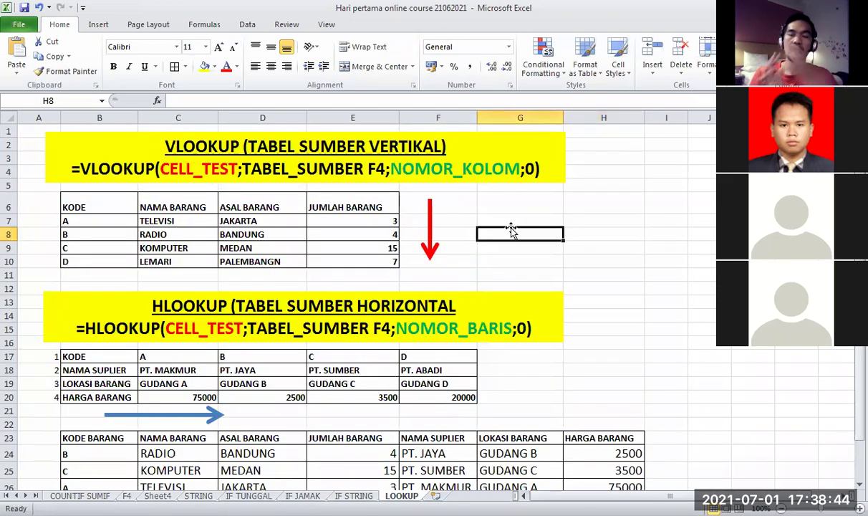
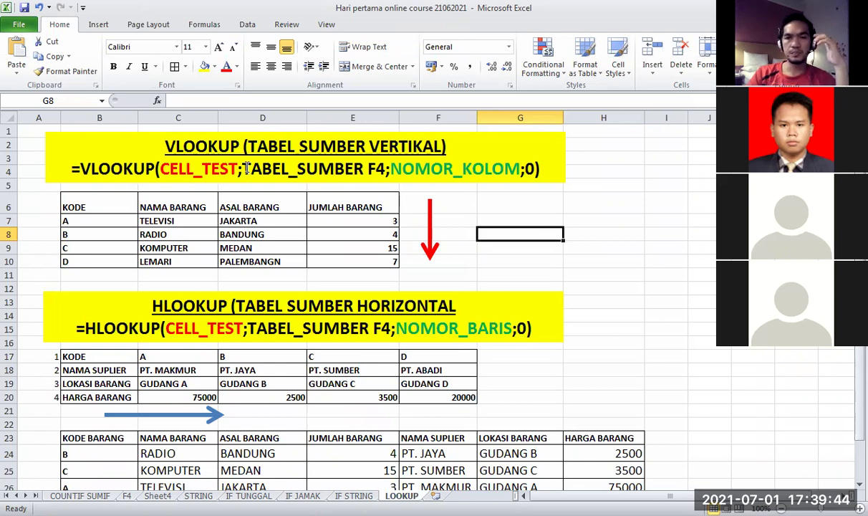
pyautogui.click(279, 232)
pyautogui.click(473, 231)
pyautogui.click(543, 231)
pyautogui.click(579, 234)
pyautogui.click(510, 231)
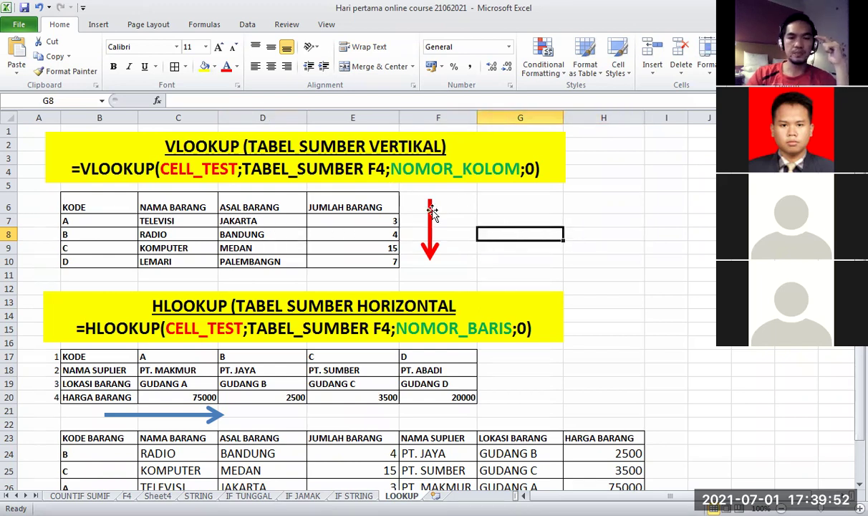
# Step: Compare the source tables B6:E10 and B17:F20 with the item table B23:H28, and inspect the formula in D25
pyautogui.scroll(-1, 428, 209)
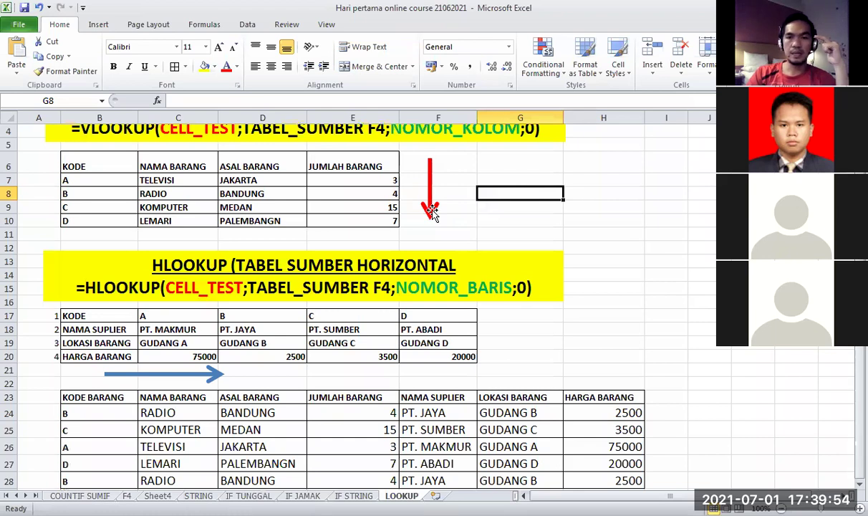
pyautogui.click(498, 180)
pyautogui.scroll(-2, 499, 181)
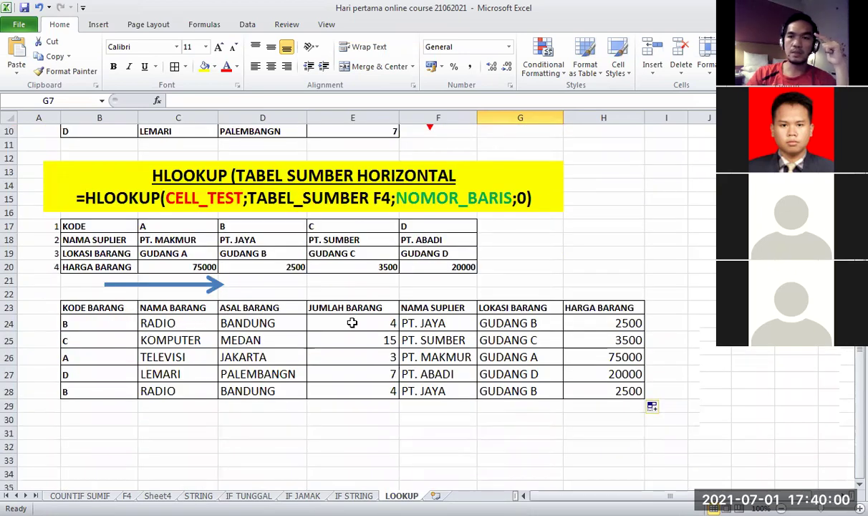
pyautogui.scroll(2, 543, 342)
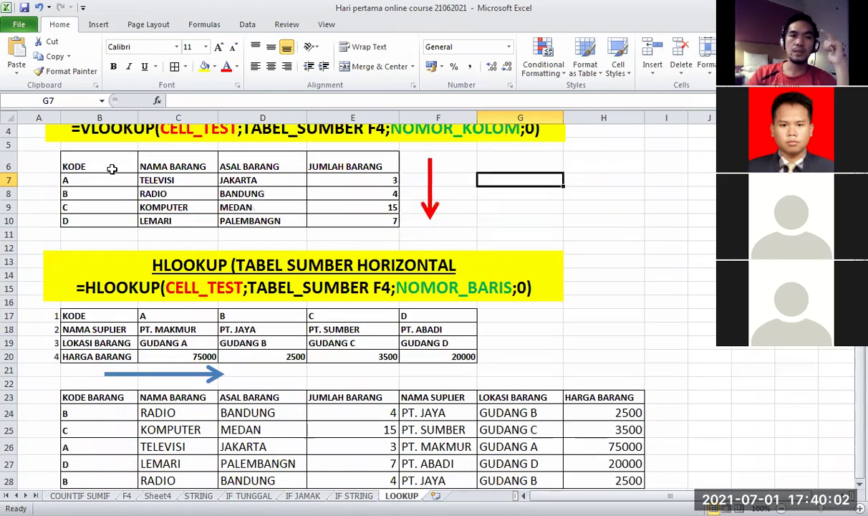
pyautogui.moveTo(130, 170); pyautogui.dragTo(359, 218)
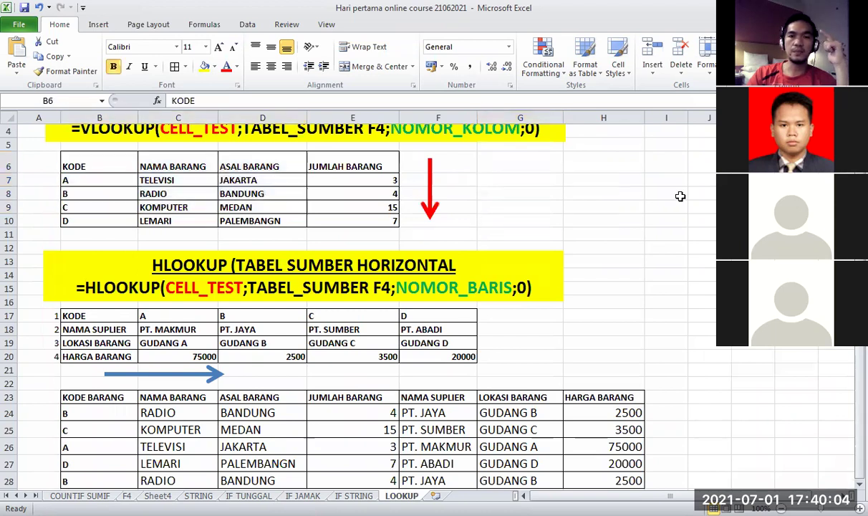
pyautogui.moveTo(93, 157); pyautogui.dragTo(374, 219)
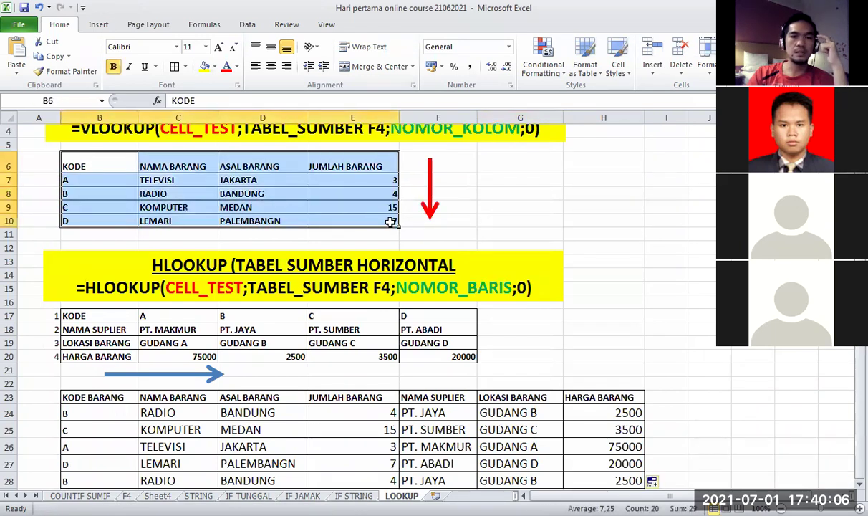
pyautogui.moveTo(96, 318); pyautogui.dragTo(435, 357)
pyautogui.scroll(-2, 434, 358)
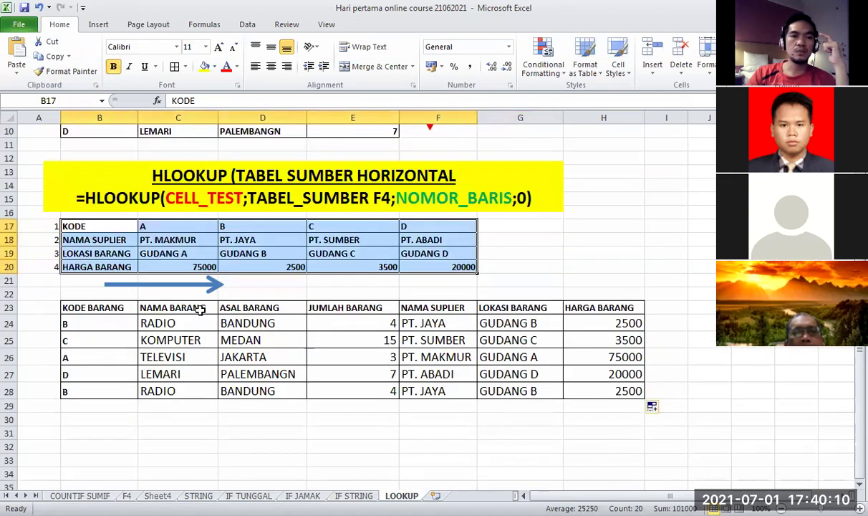
pyautogui.moveTo(116, 311); pyautogui.dragTo(582, 387)
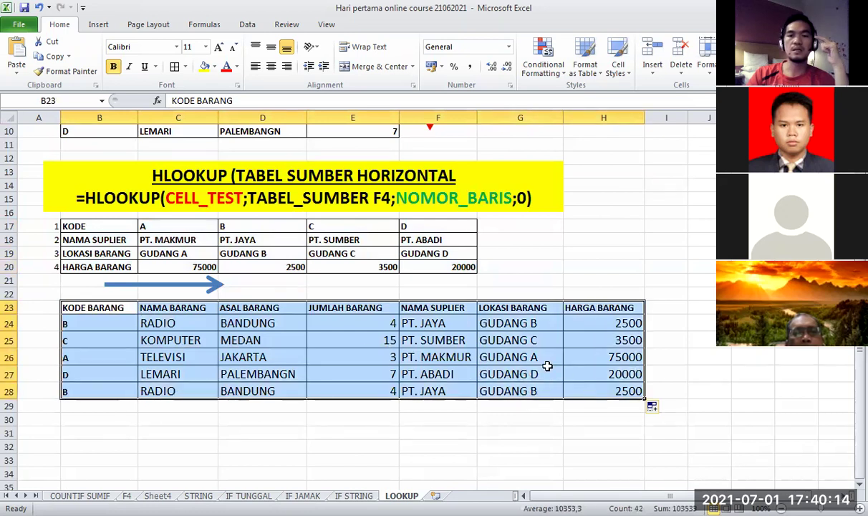
pyautogui.click(265, 337)
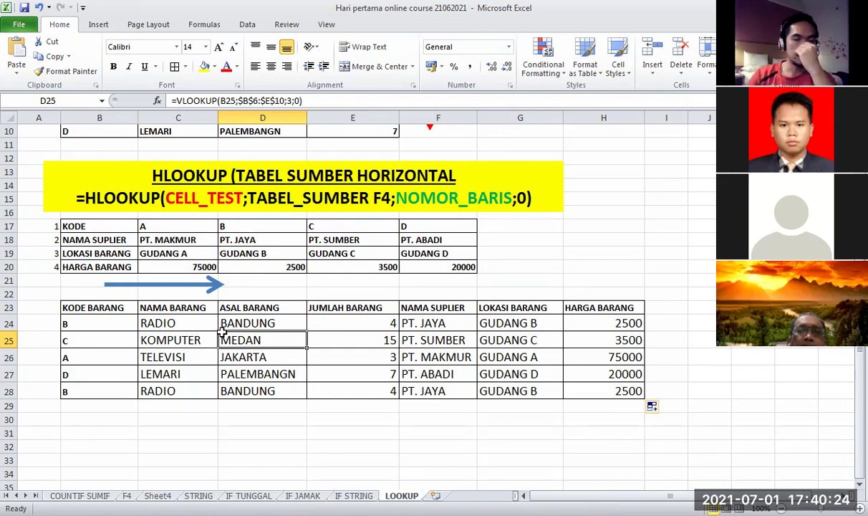
pyautogui.scroll(3, 360, 269)
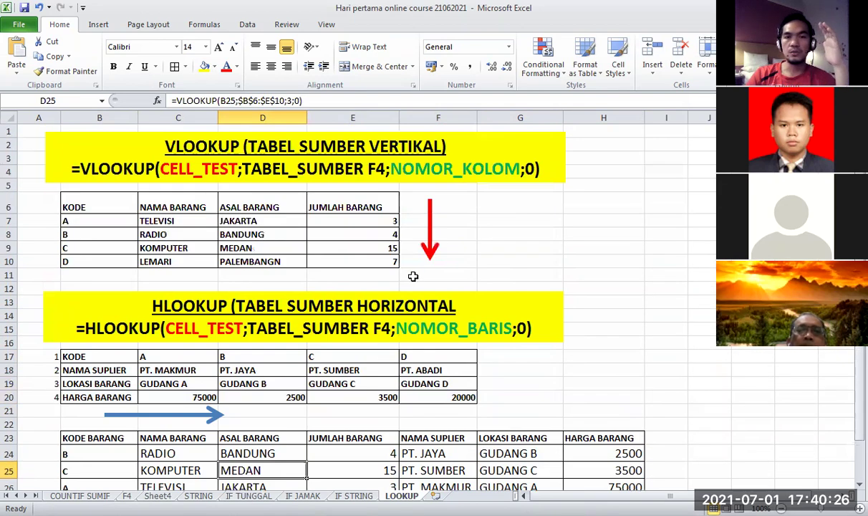
pyautogui.click(607, 221)
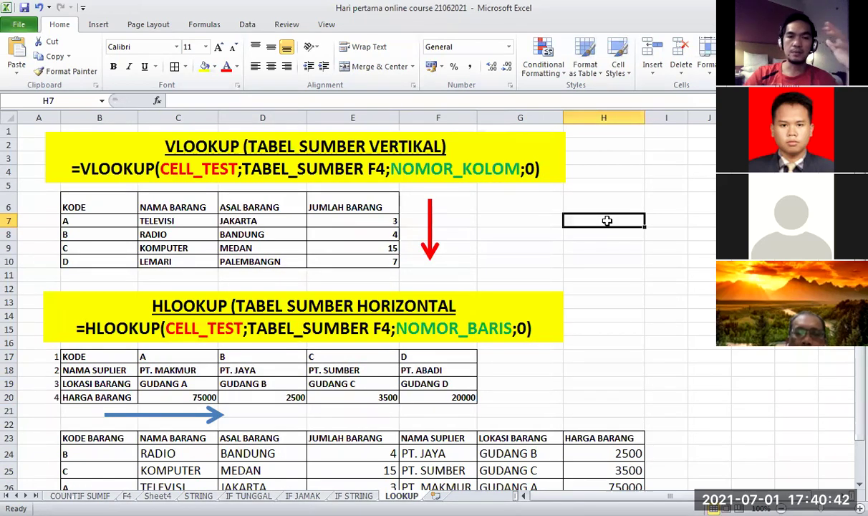
pyautogui.click(614, 237)
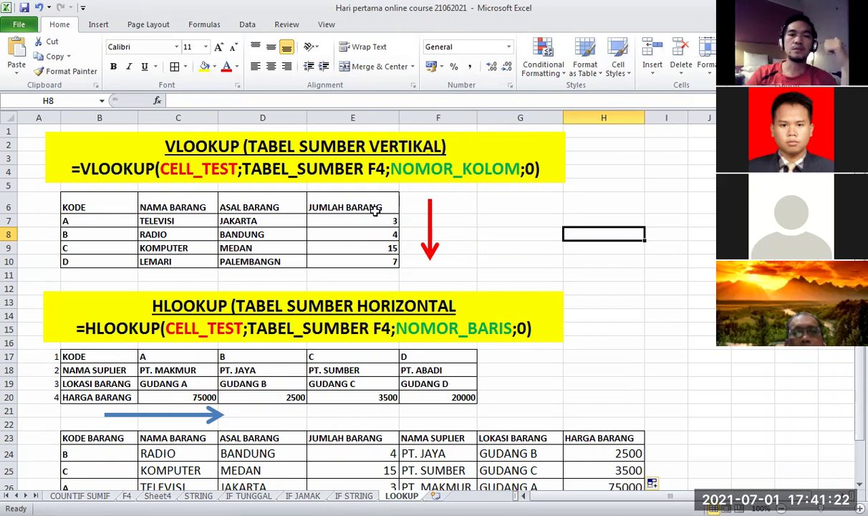
pyautogui.click(588, 202)
pyautogui.click(603, 248)
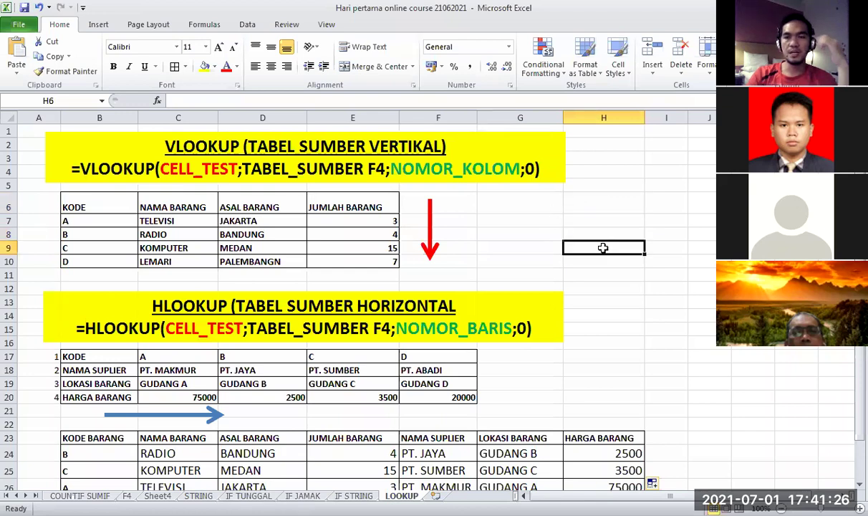
pyautogui.click(520, 217)
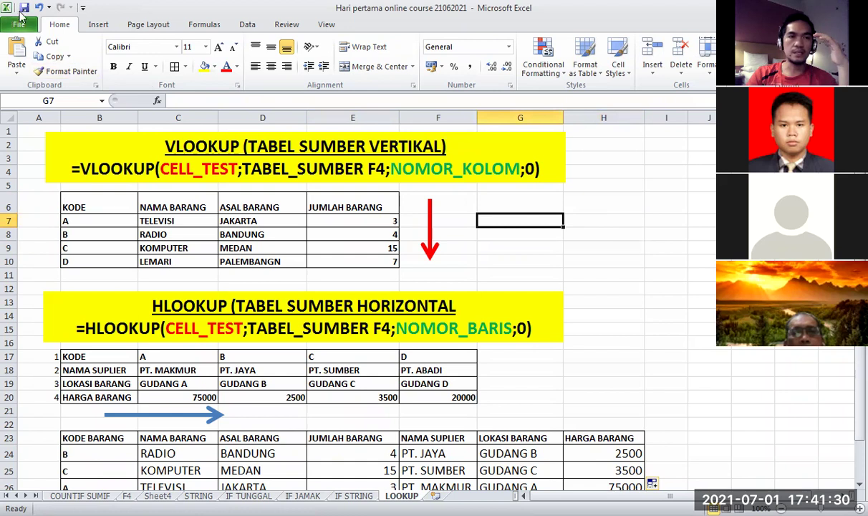
pyautogui.click(614, 204)
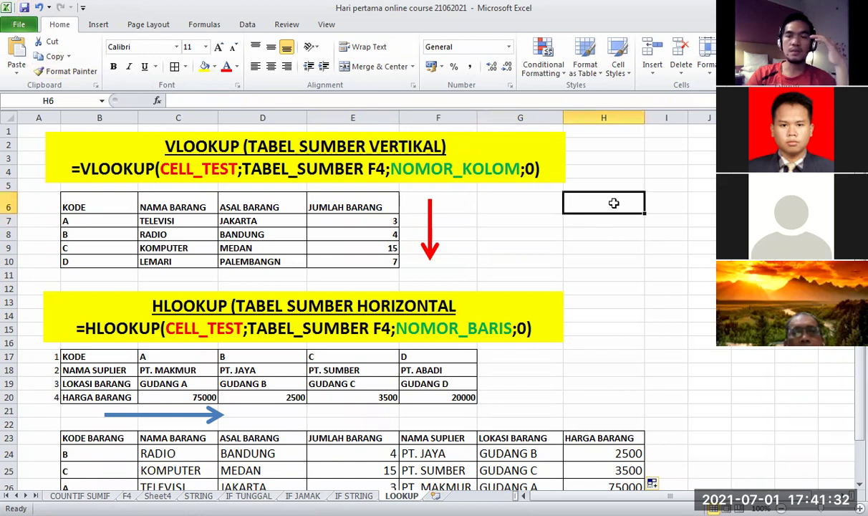